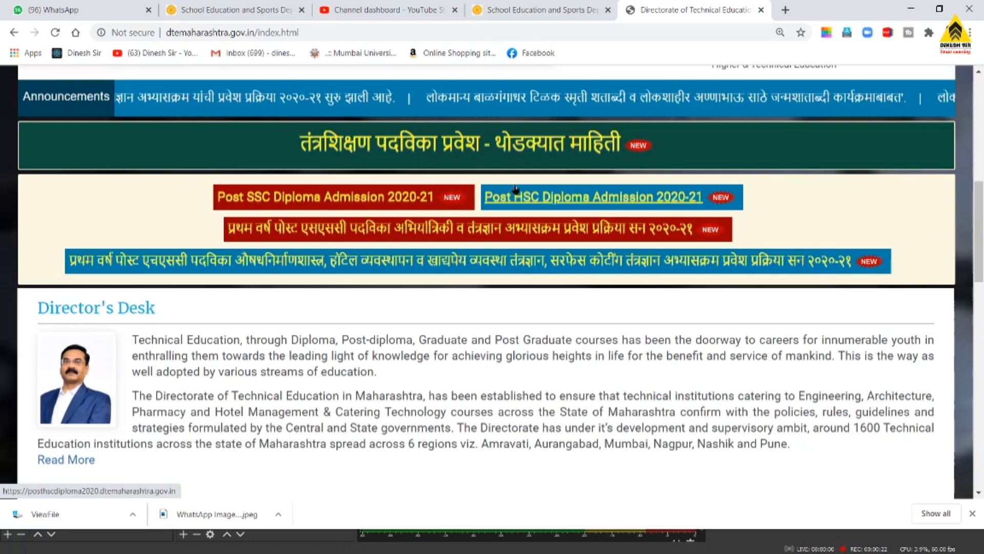
Open the 'Post SSC Diploma Admission 2020-21' portal from the announcements box
{"action": "left_click", "coordinate": [353, 199]}
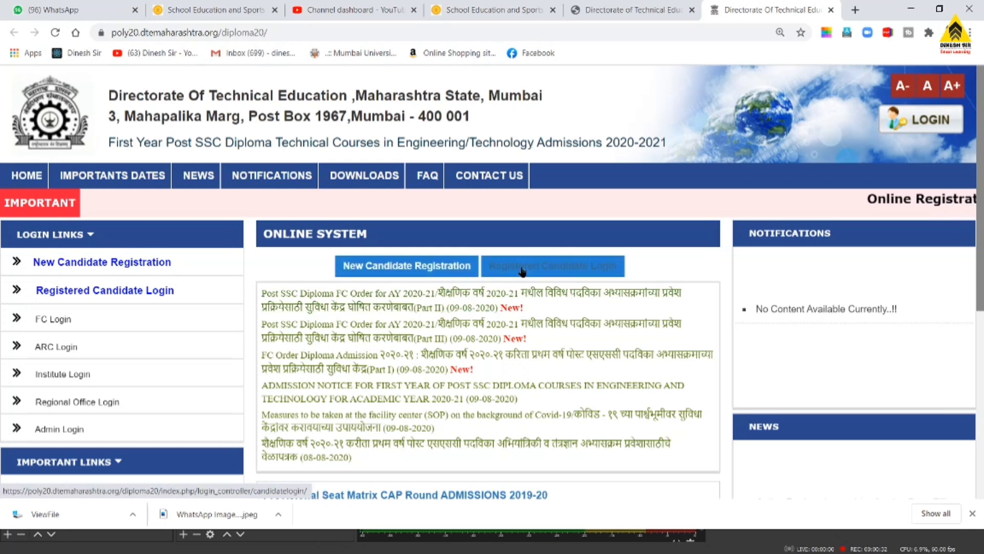
Start a New Candidate Registration and enter the candidate's full name
{"action": "left_click", "coordinate": [449, 272]}
{"action": "scroll", "coordinate": [469, 286], "scroll_direction": "down", "scroll_amount": 3}
{"action": "scroll", "coordinate": [469, 286], "scroll_direction": "down", "scroll_amount": 1}
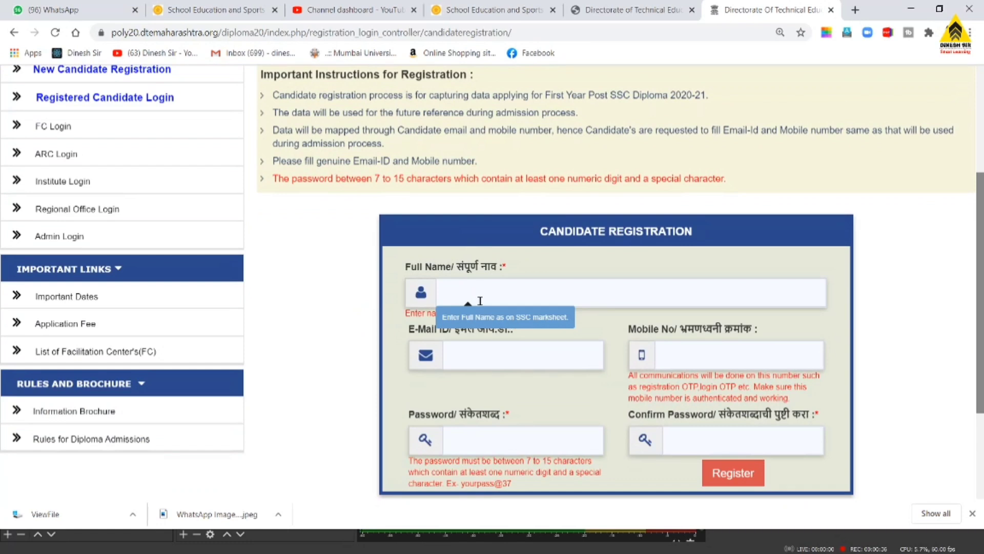
{"action": "left_click", "coordinate": [483, 299]}
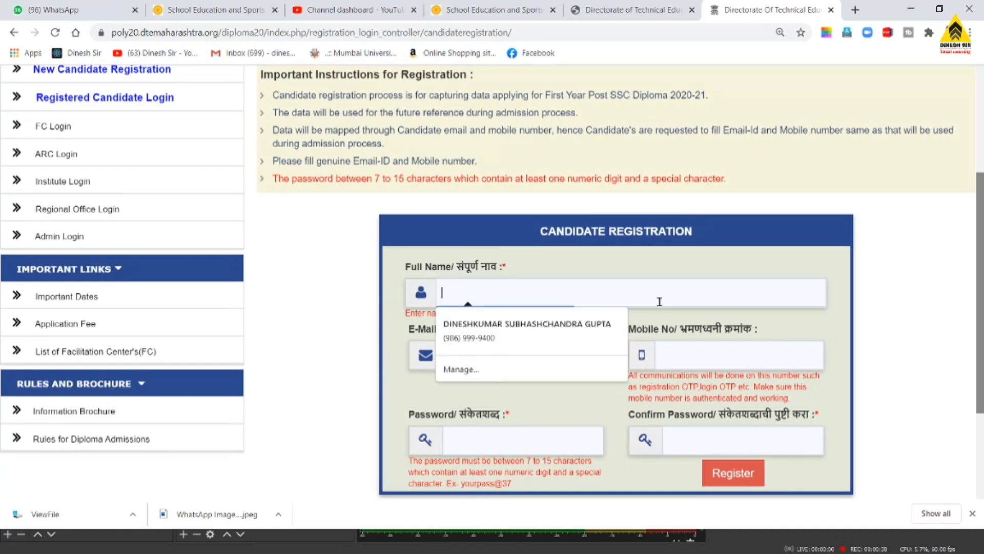
{"action": "left_click", "coordinate": [718, 267]}
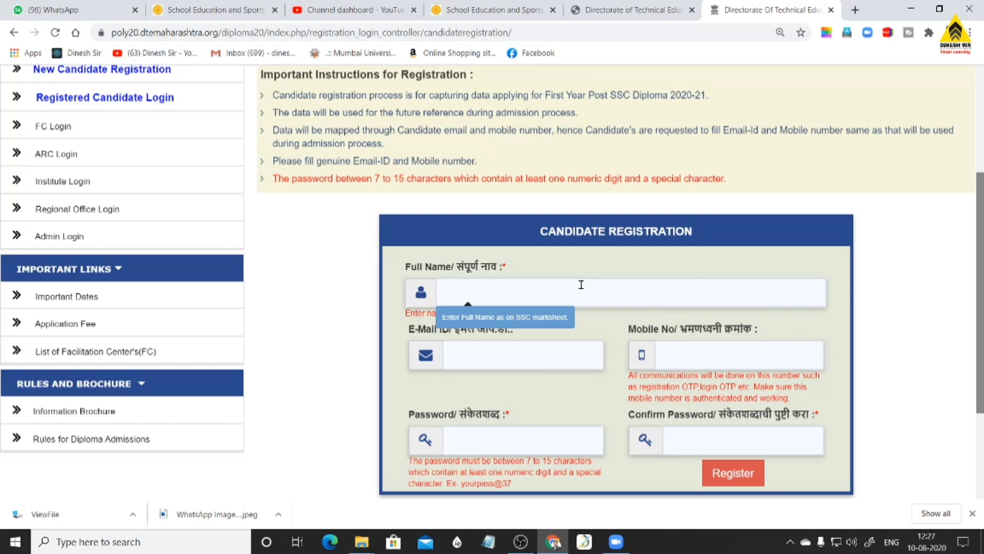
{"action": "left_click", "coordinate": [581, 285]}
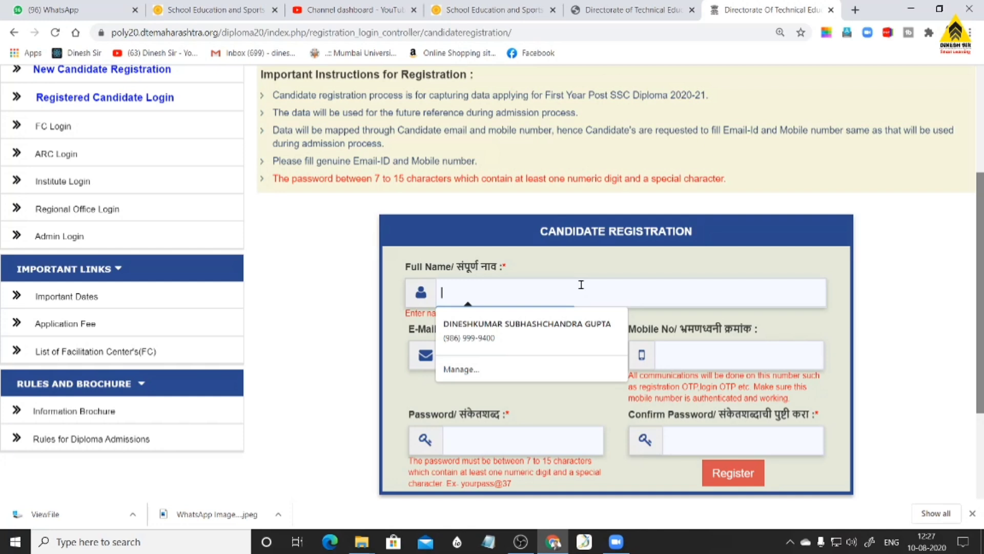
Fill in the e-mail, mobile number, password and confirmation, then submit the registration
{"action": "left_click", "coordinate": [527, 355]}
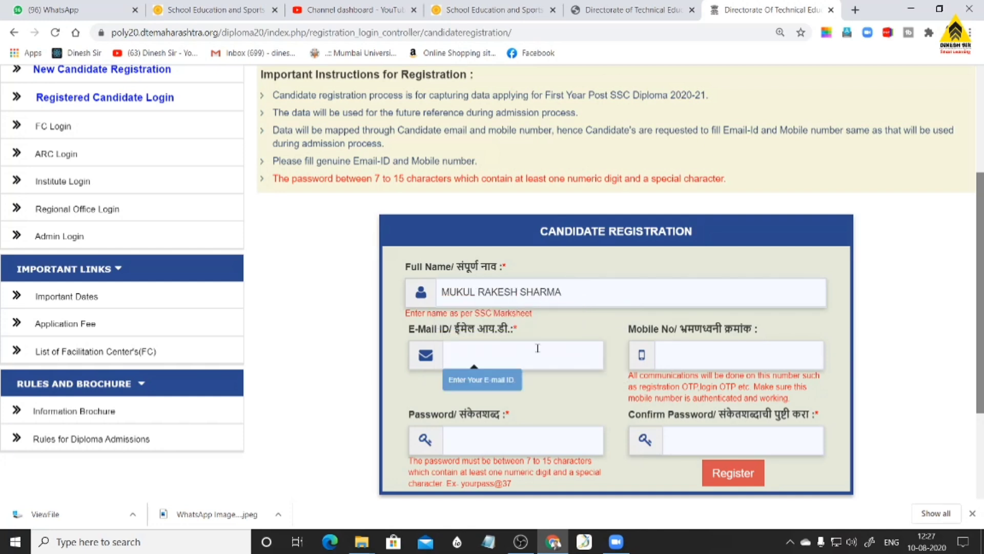
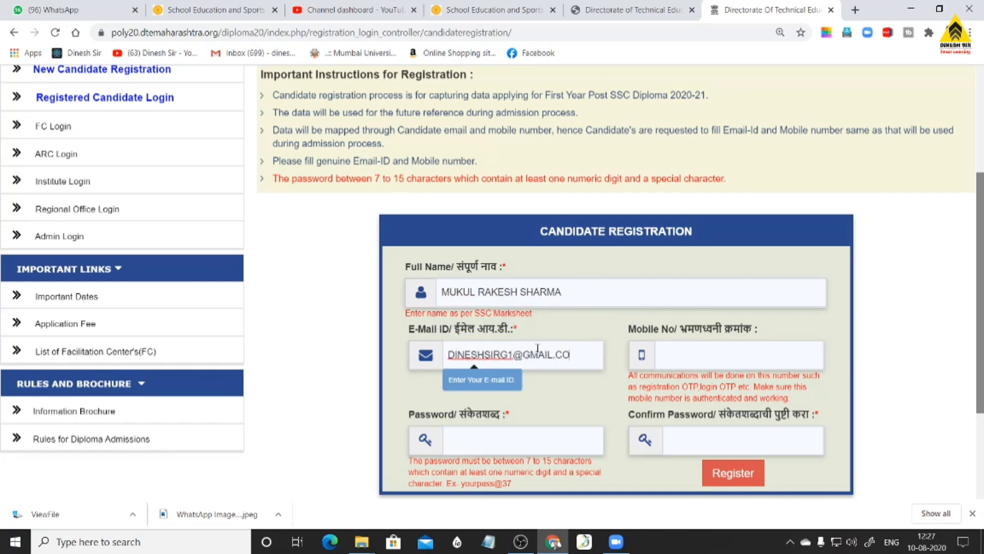
{"action": "left_click", "coordinate": [740, 358]}
{"action": "left_click", "coordinate": [518, 443]}
{"action": "type", "text": "••••••"}
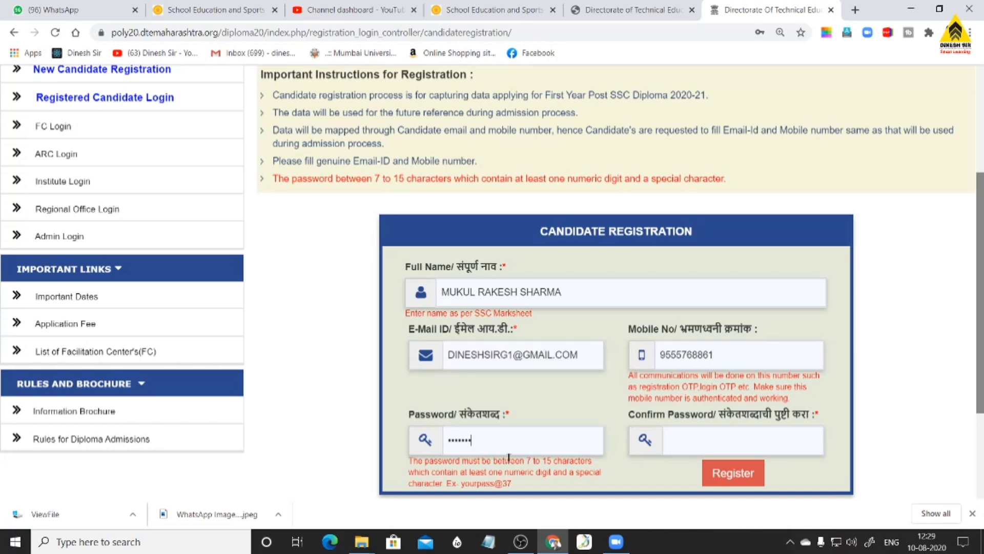
{"action": "type", "text": "•••"}
{"action": "left_click", "coordinate": [669, 447]}
{"action": "type", "text": "•••••••••"}
{"action": "left_click", "coordinate": [728, 479]}
Confirm the details, enter the SMS OTP, submit it and confirm the data
{"action": "left_click", "coordinate": [554, 106]}
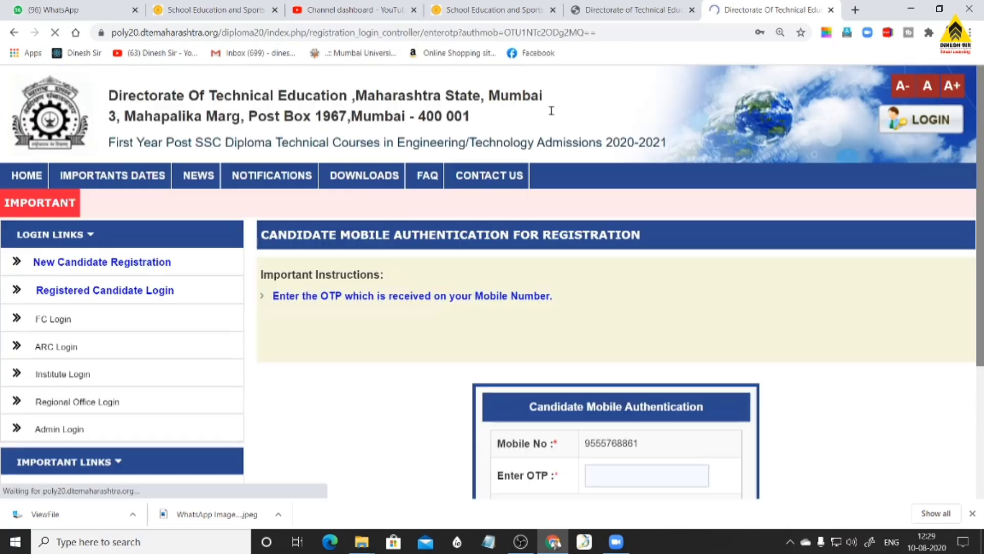
{"action": "left_click", "coordinate": [735, 242]}
{"action": "scroll", "coordinate": [738, 247], "scroll_direction": "down", "scroll_amount": 2}
{"action": "left_click", "coordinate": [615, 350]}
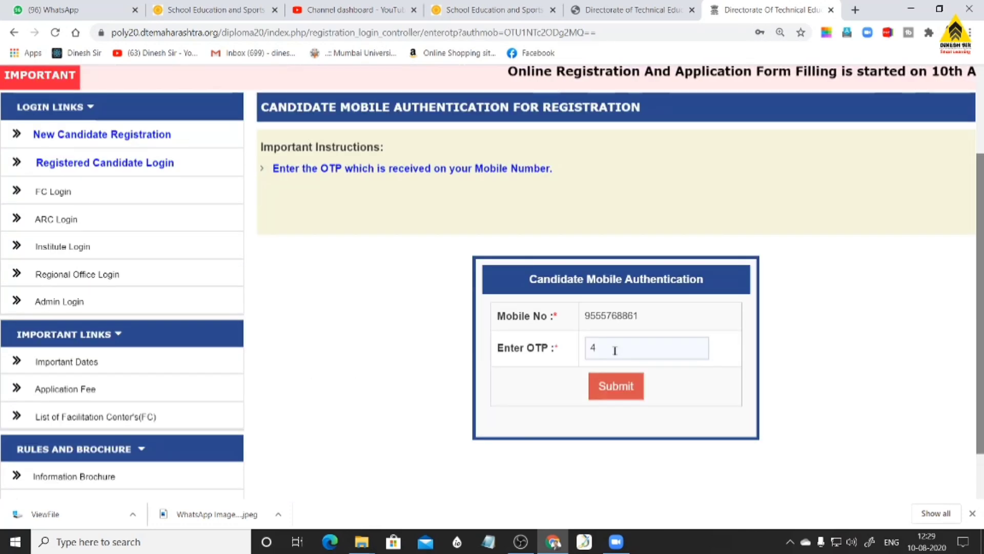
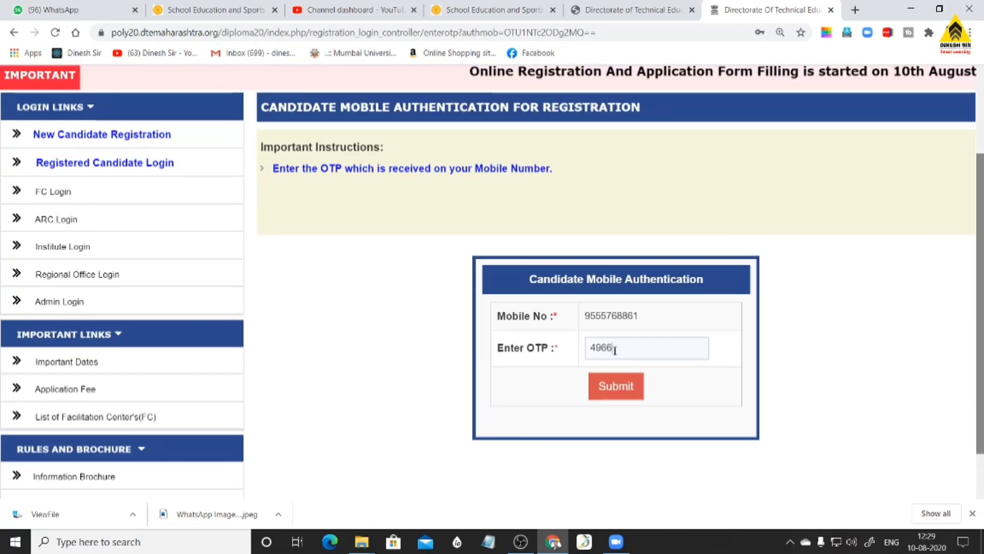
{"action": "left_click", "coordinate": [620, 399]}
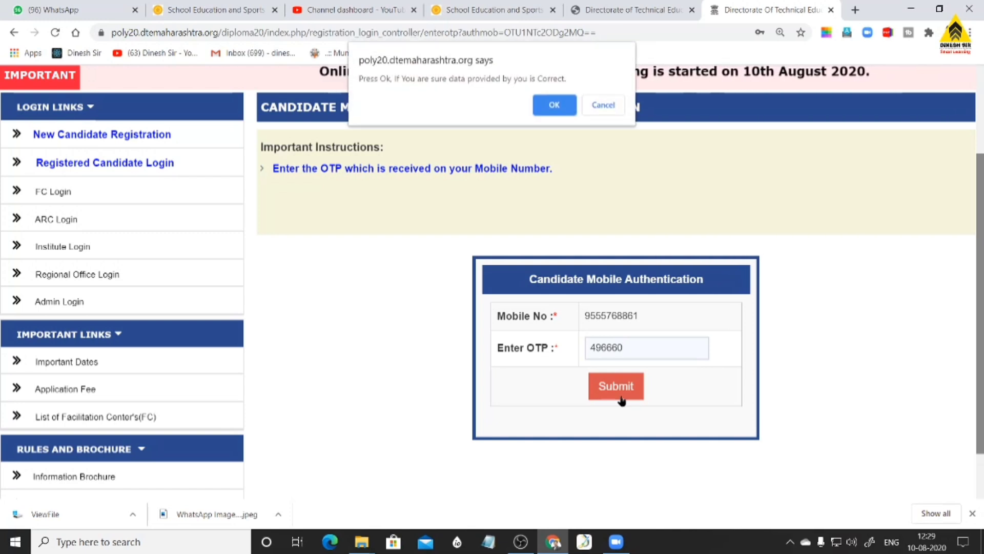
{"action": "left_click", "coordinate": [549, 105]}
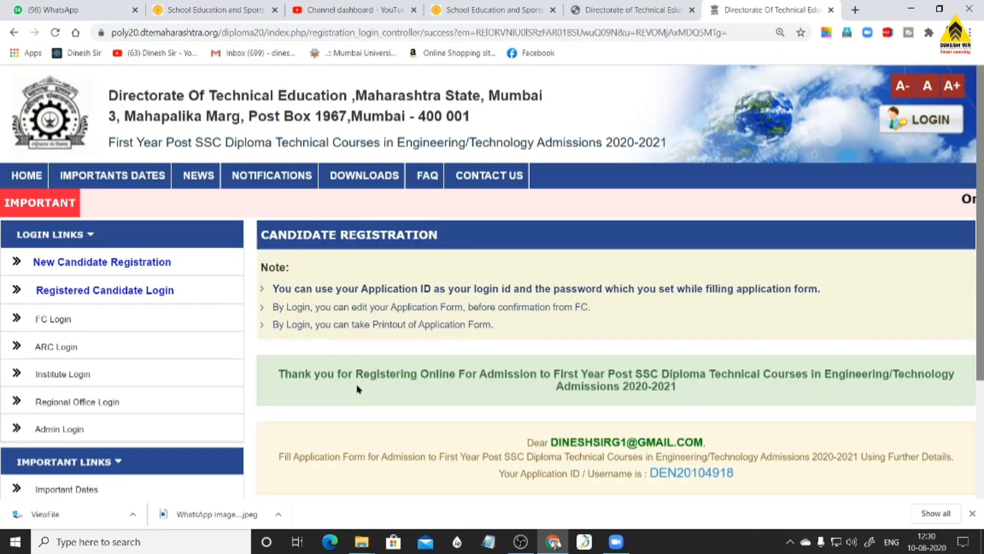
Use the red 'Click here for LOGIN and fill/confirm your information' button below the confirmation
{"action": "scroll", "coordinate": [360, 389], "scroll_direction": "down", "scroll_amount": 3}
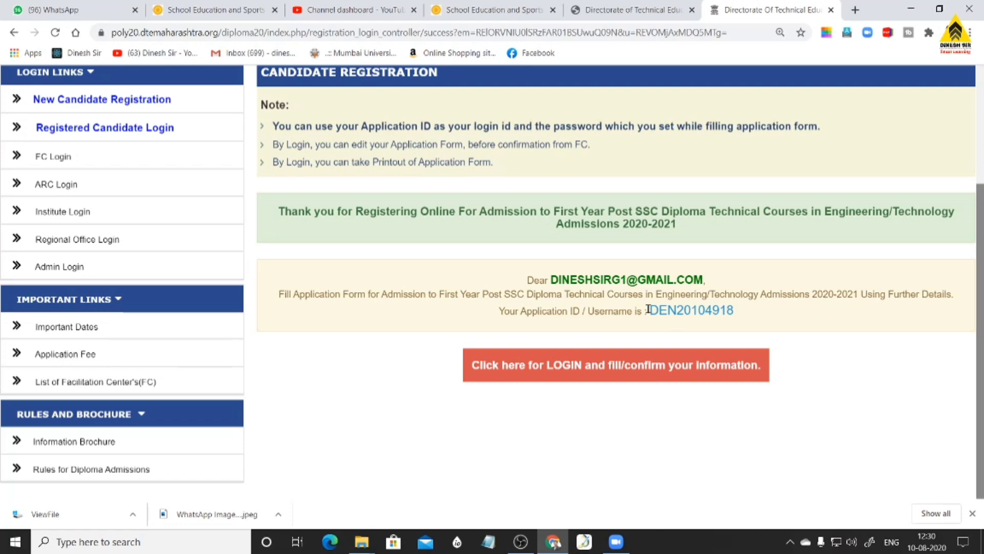
{"action": "left_click", "coordinate": [646, 365]}
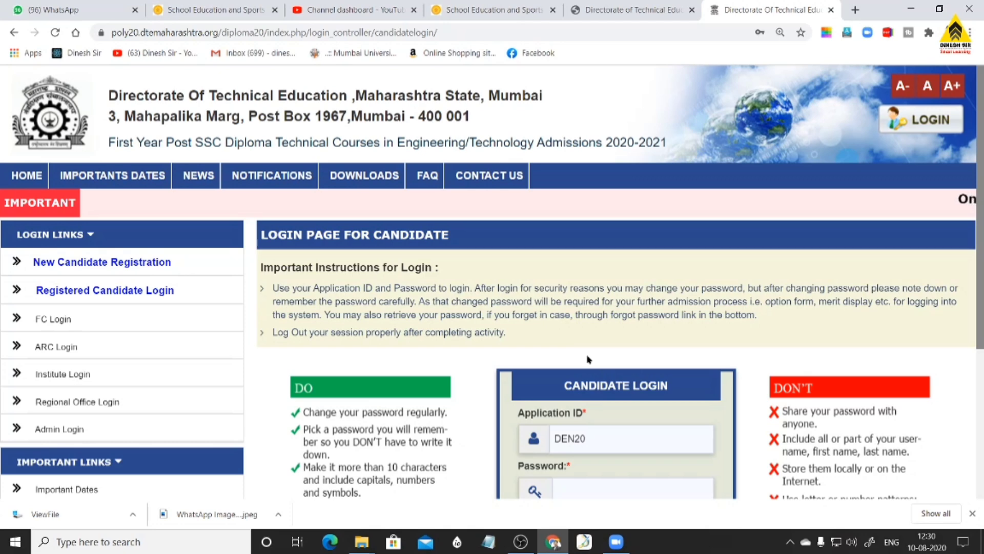
Log in with the completed Application ID, the password and captcha answer 22
{"action": "scroll", "coordinate": [587, 356], "scroll_direction": "down", "scroll_amount": 3}
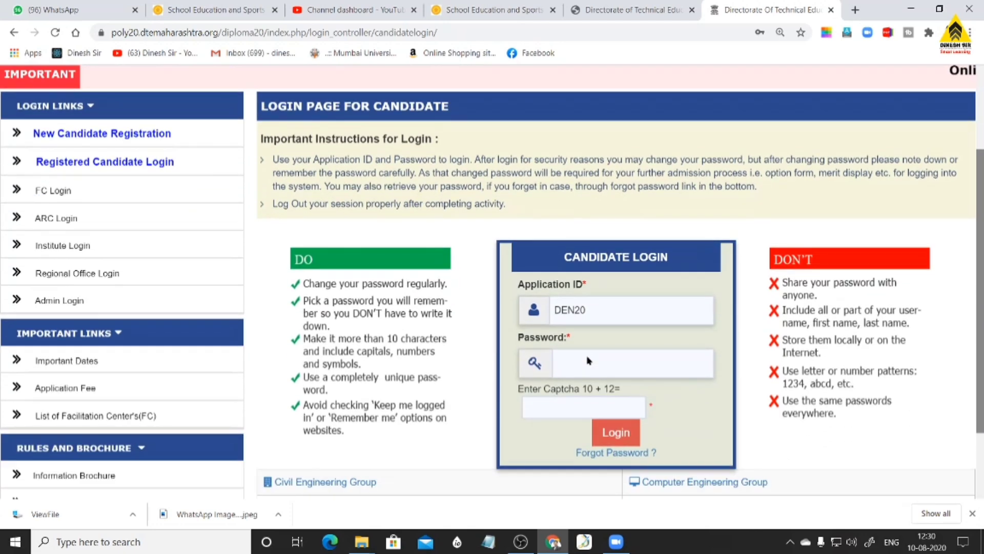
{"action": "left_click", "coordinate": [598, 312]}
{"action": "left_click", "coordinate": [627, 367]}
{"action": "type", "text": "*********"}
{"action": "left_click", "coordinate": [594, 407]}
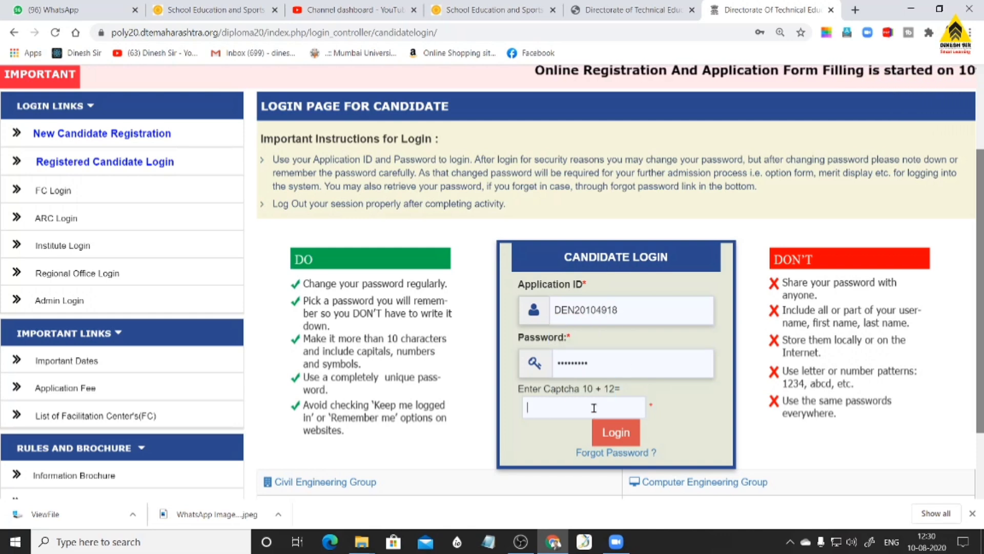
{"action": "type", "text": "22"}
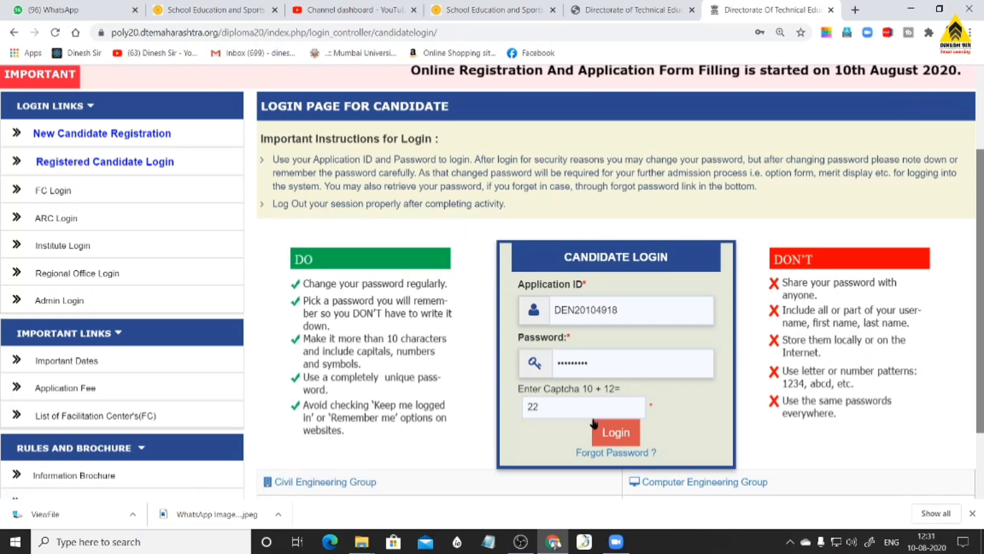
{"action": "left_click", "coordinate": [610, 433]}
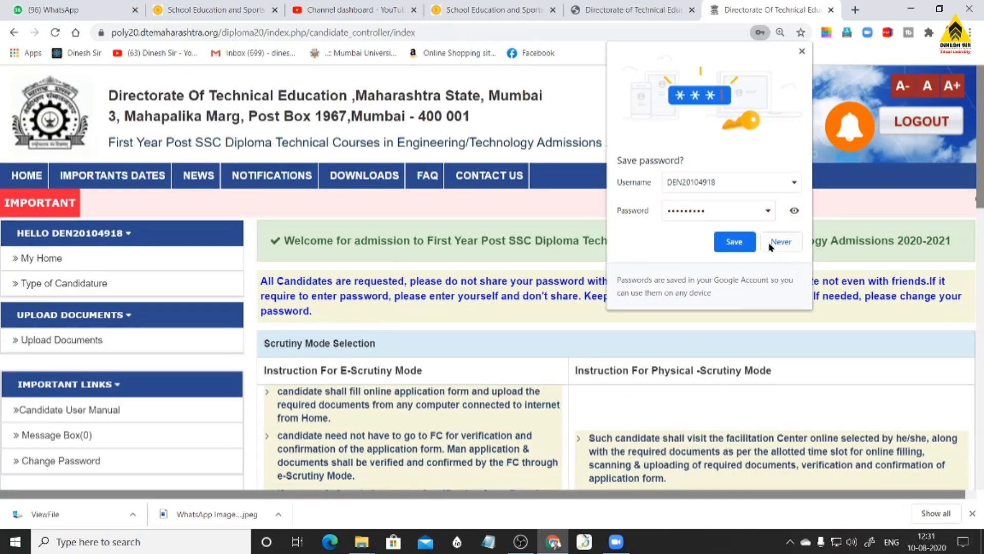
Dismiss the save-password prompt and select E-Scrutiny under Type Of Mode
{"action": "left_click", "coordinate": [746, 241]}
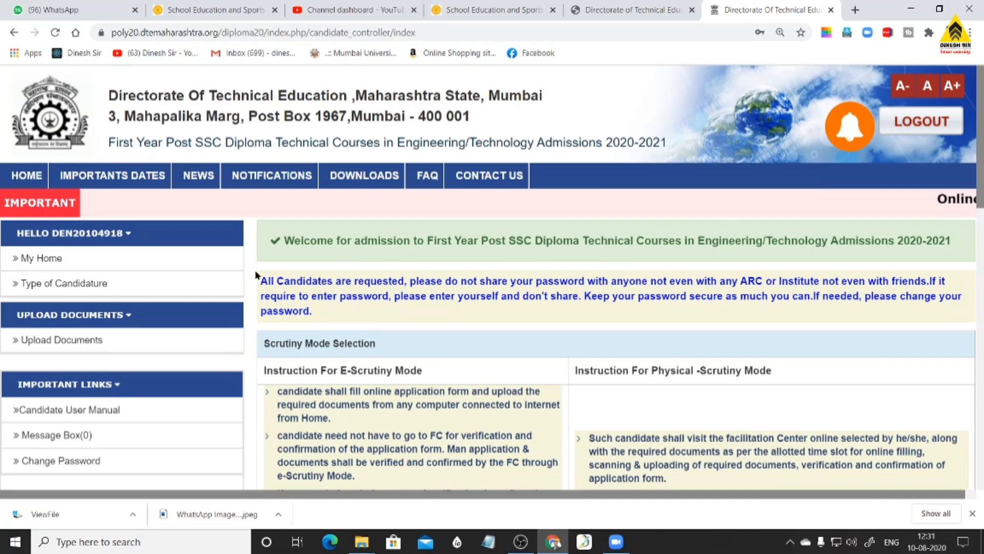
{"action": "scroll", "coordinate": [315, 290], "scroll_direction": "down", "scroll_amount": 6}
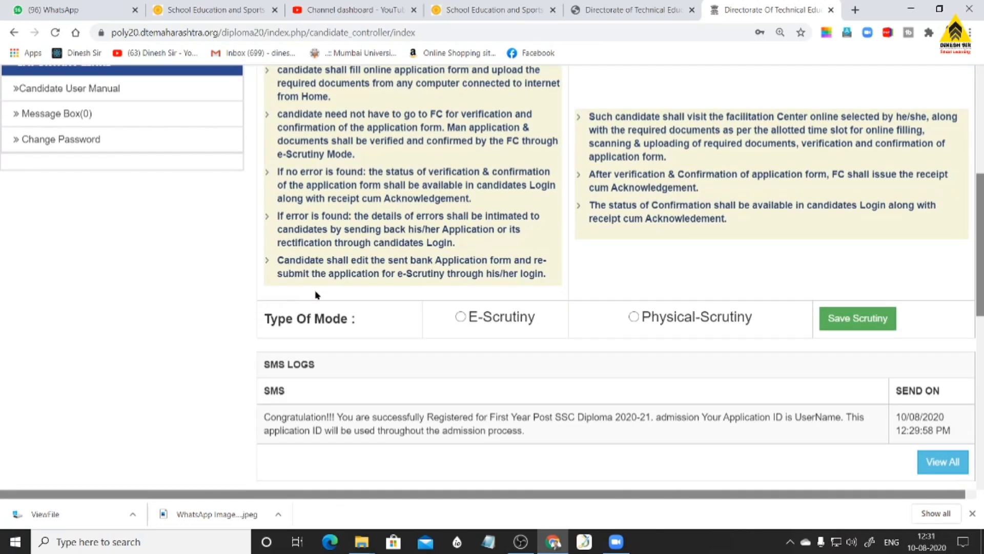
{"action": "scroll", "coordinate": [315, 295], "scroll_direction": "up", "scroll_amount": 6}
{"action": "scroll", "coordinate": [315, 291], "scroll_direction": "down", "scroll_amount": 5}
{"action": "scroll", "coordinate": [316, 291], "scroll_direction": "down", "scroll_amount": 1}
{"action": "left_click", "coordinate": [461, 317]}
Highlight the E-Scrutiny and Physical-Scrutiny instructions while explaining them
{"action": "scroll", "coordinate": [595, 290], "scroll_direction": "up", "scroll_amount": 4}
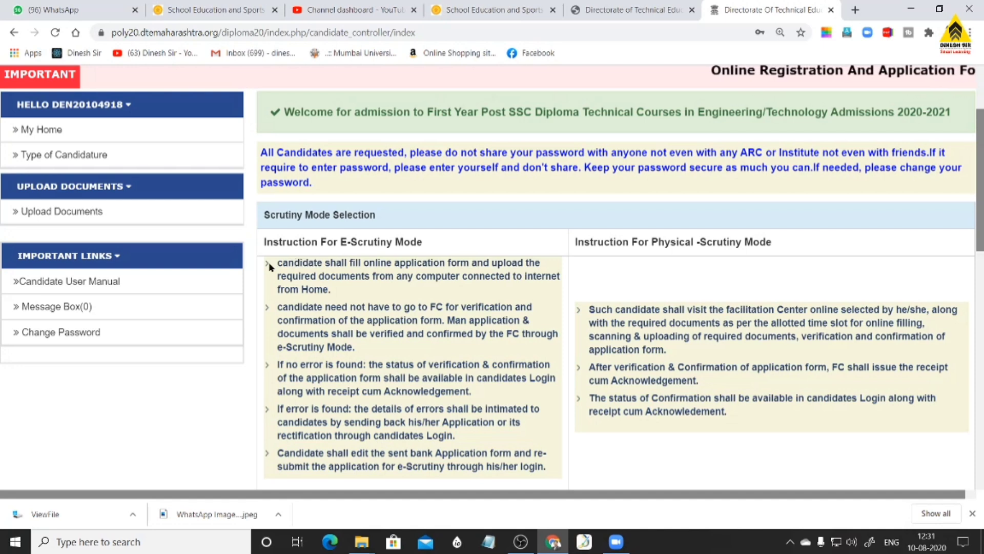
{"action": "left_click_drag", "start_coordinate": [279, 262], "coordinate": [544, 462]}
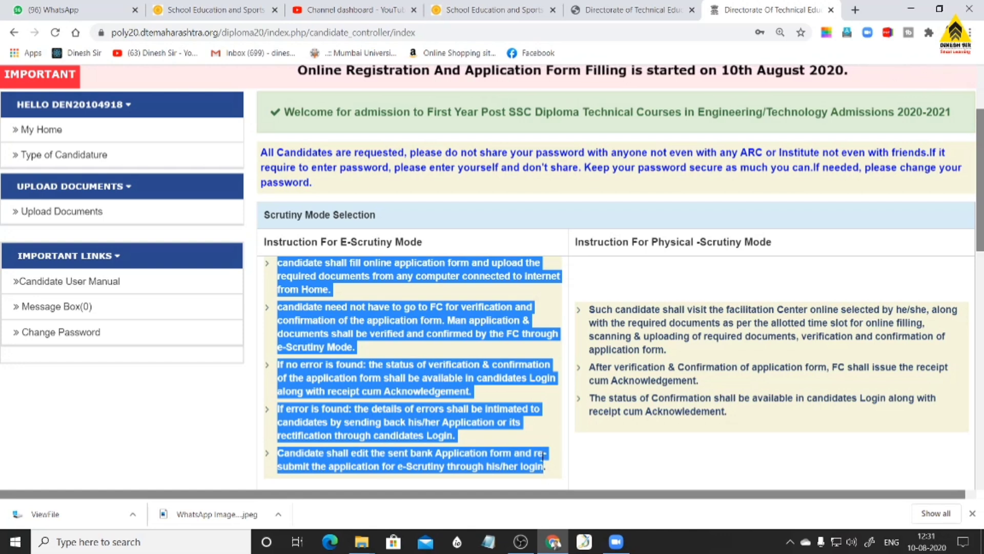
{"action": "left_click_drag", "start_coordinate": [590, 310], "coordinate": [773, 362]}
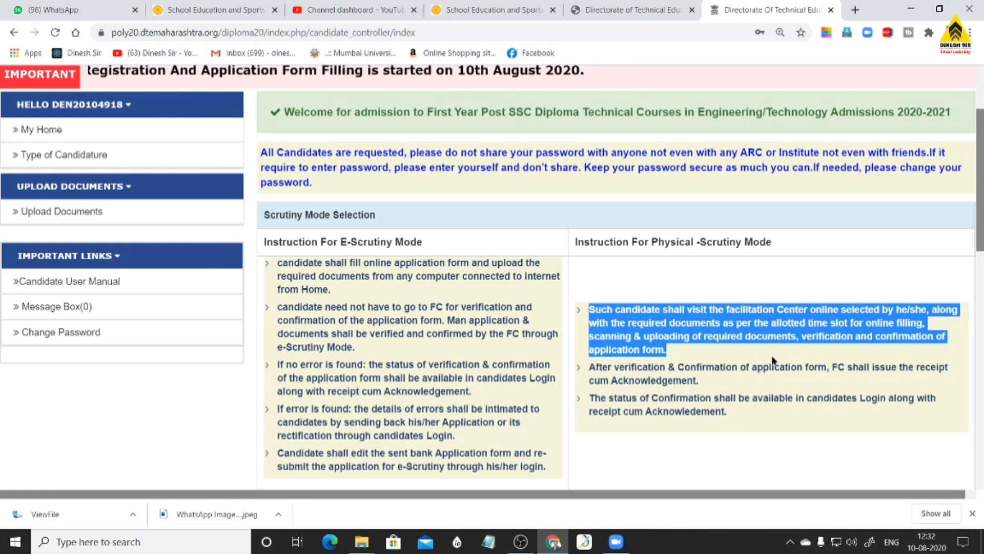
{"action": "left_click_drag", "start_coordinate": [774, 358], "coordinate": [774, 377]}
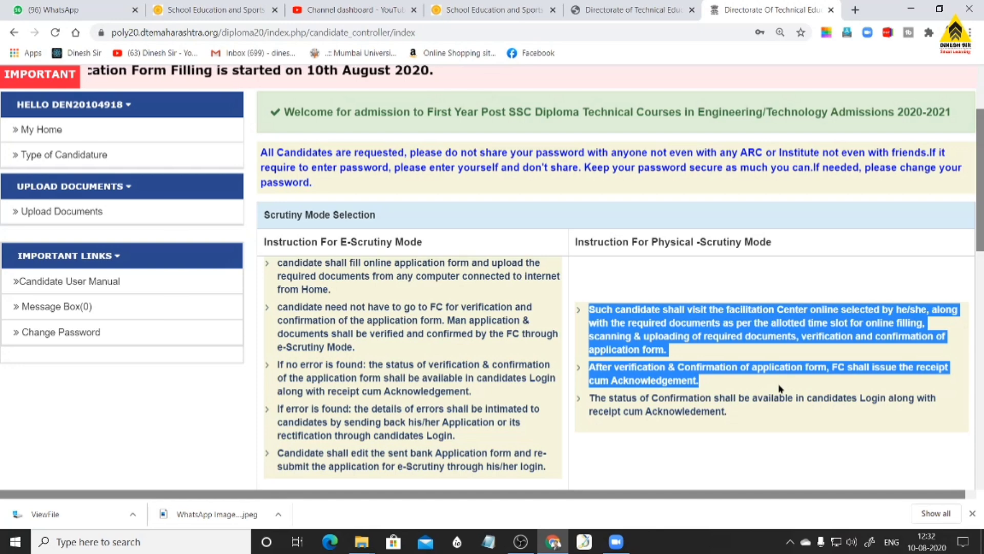
{"action": "left_click_drag", "start_coordinate": [779, 388], "coordinate": [783, 413]}
{"action": "left_click", "coordinate": [681, 449]}
{"action": "scroll", "coordinate": [682, 449], "scroll_direction": "down", "scroll_amount": 4}
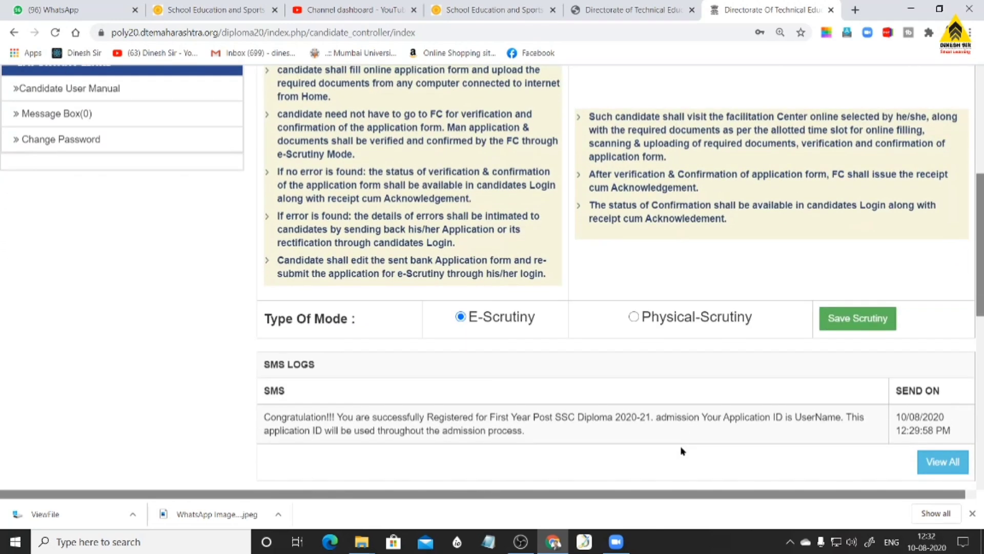
{"action": "scroll", "coordinate": [681, 450], "scroll_direction": "down", "scroll_amount": 3}
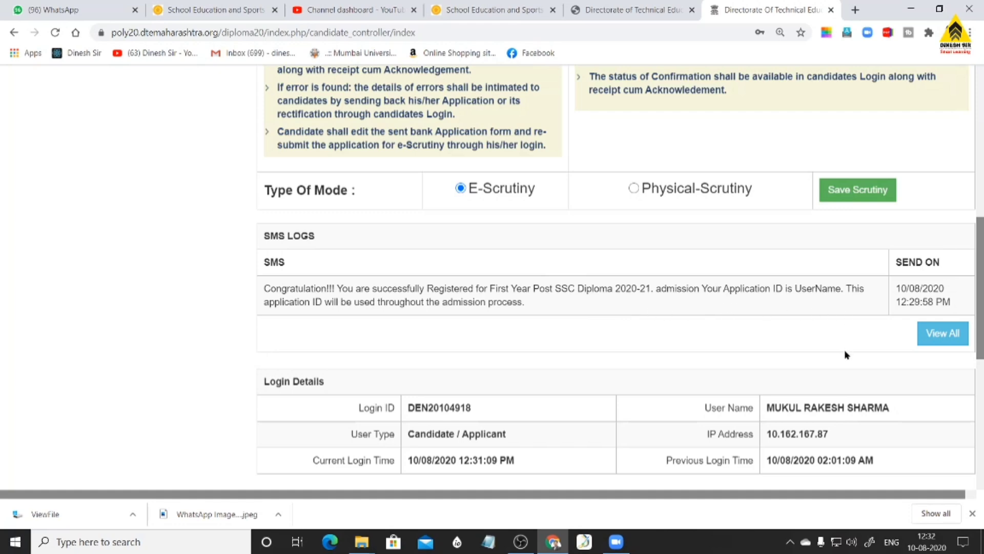
{"action": "scroll", "coordinate": [846, 353], "scroll_direction": "down", "scroll_amount": 1}
{"action": "scroll", "coordinate": [845, 353], "scroll_direction": "down", "scroll_amount": 3}
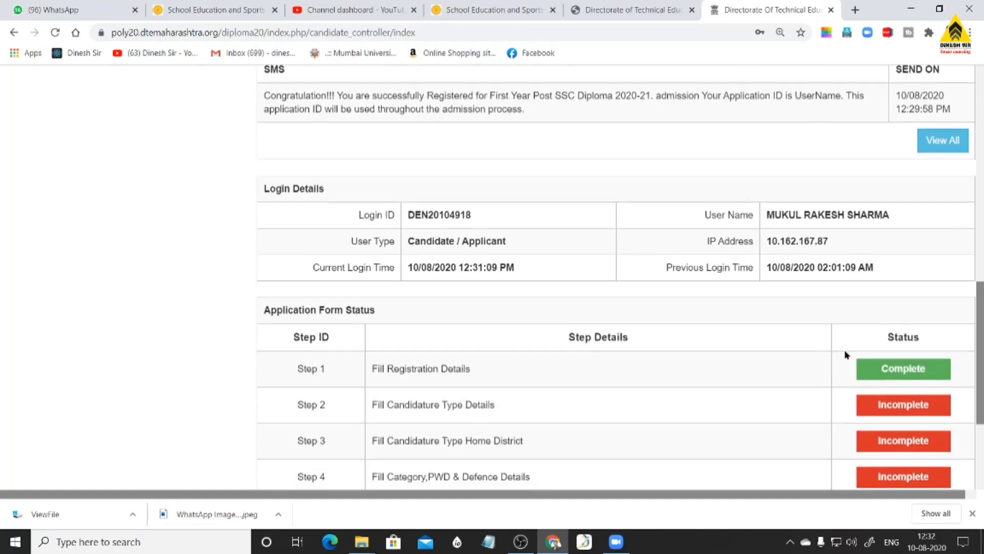
{"action": "scroll", "coordinate": [846, 353], "scroll_direction": "down", "scroll_amount": 3}
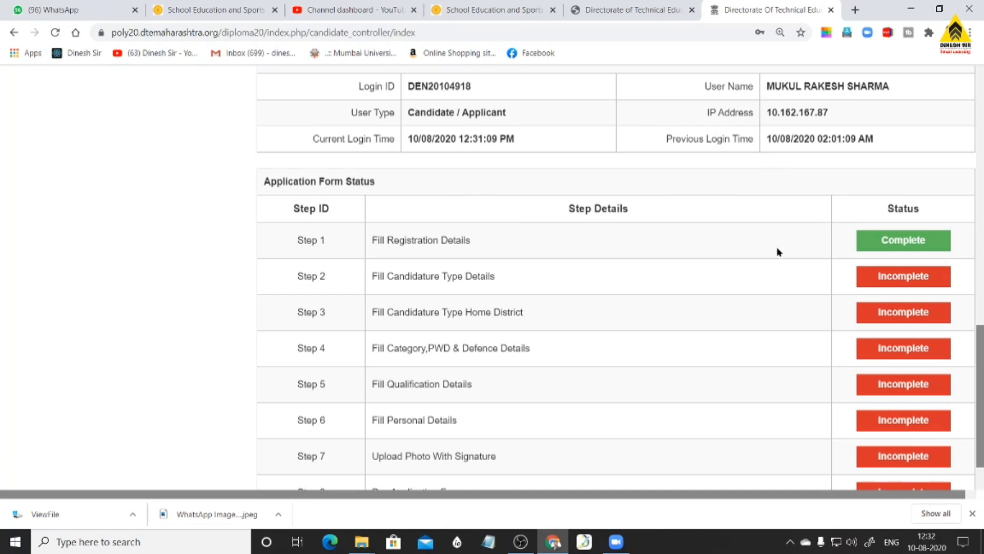
{"action": "scroll", "coordinate": [885, 253], "scroll_direction": "down", "scroll_amount": 2}
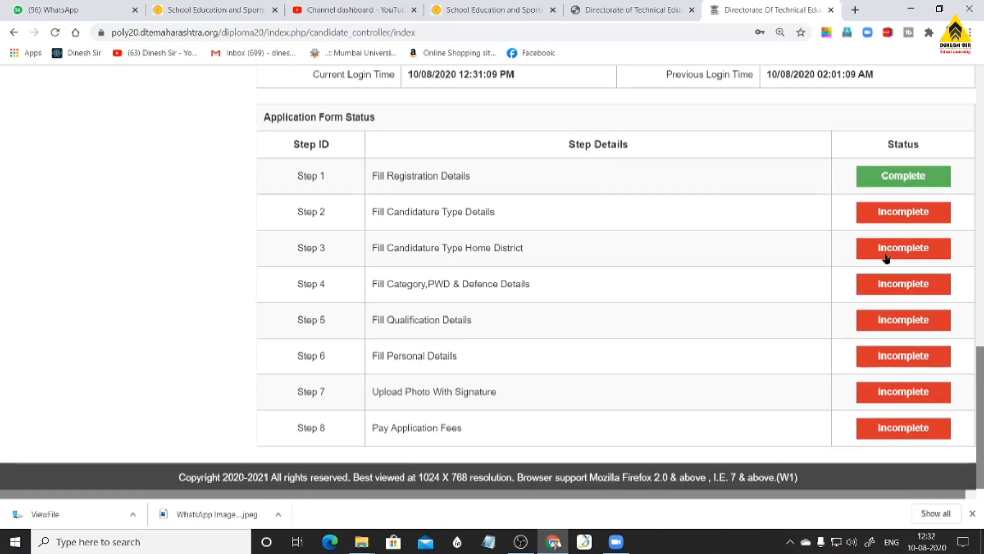
{"action": "key", "text": "ctrl+plus"}
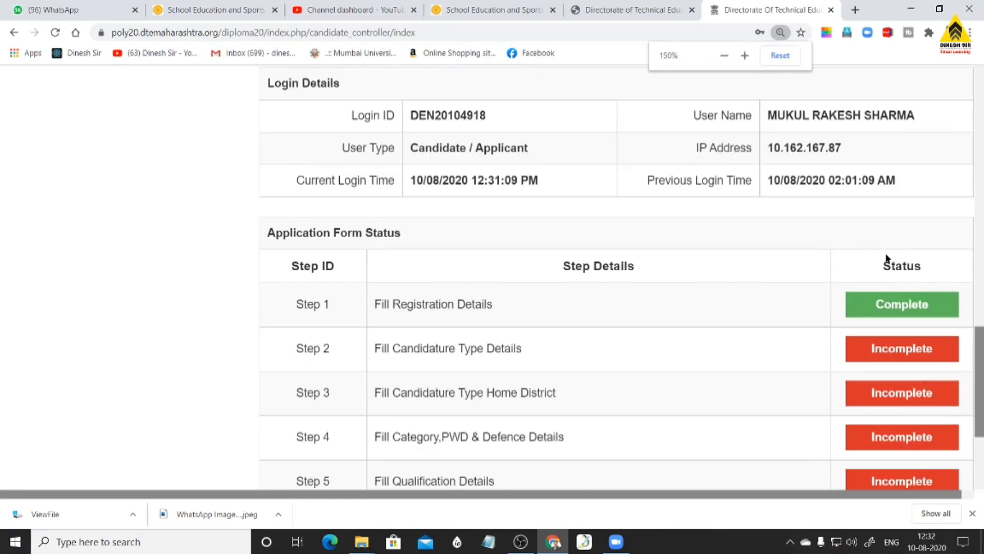
{"action": "scroll", "coordinate": [886, 258], "scroll_direction": "down", "scroll_amount": 2}
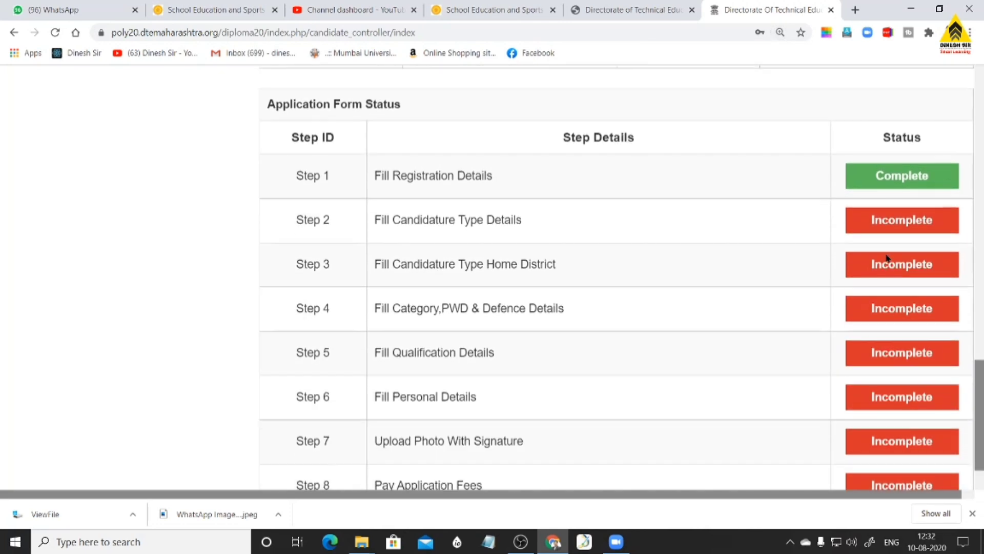
{"action": "scroll", "coordinate": [507, 172], "scroll_direction": "down", "scroll_amount": 1}
{"action": "scroll", "coordinate": [492, 169], "scroll_direction": "up", "scroll_amount": 1}
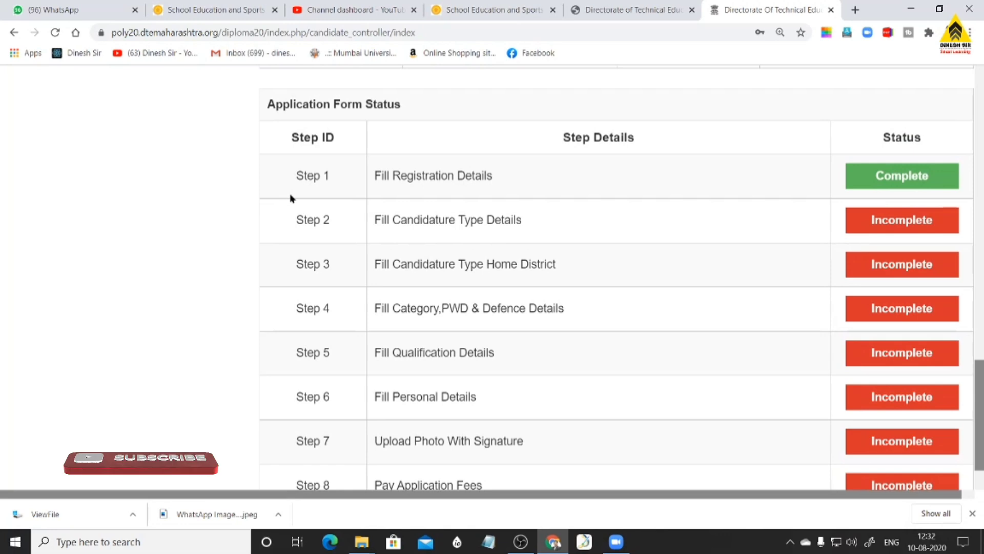
{"action": "left_click_drag", "start_coordinate": [295, 177], "coordinate": [667, 168]}
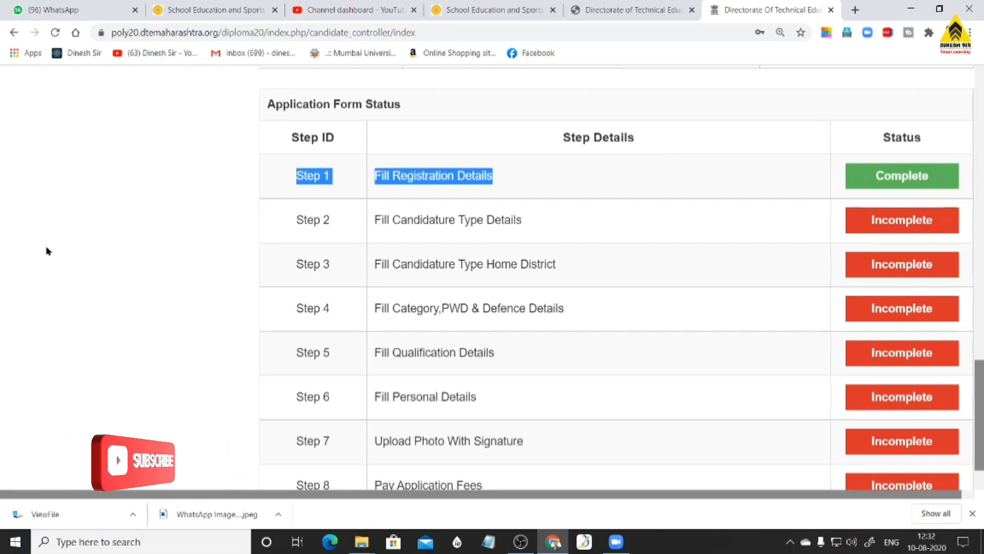
{"action": "left_click_drag", "start_coordinate": [259, 239], "coordinate": [566, 213]}
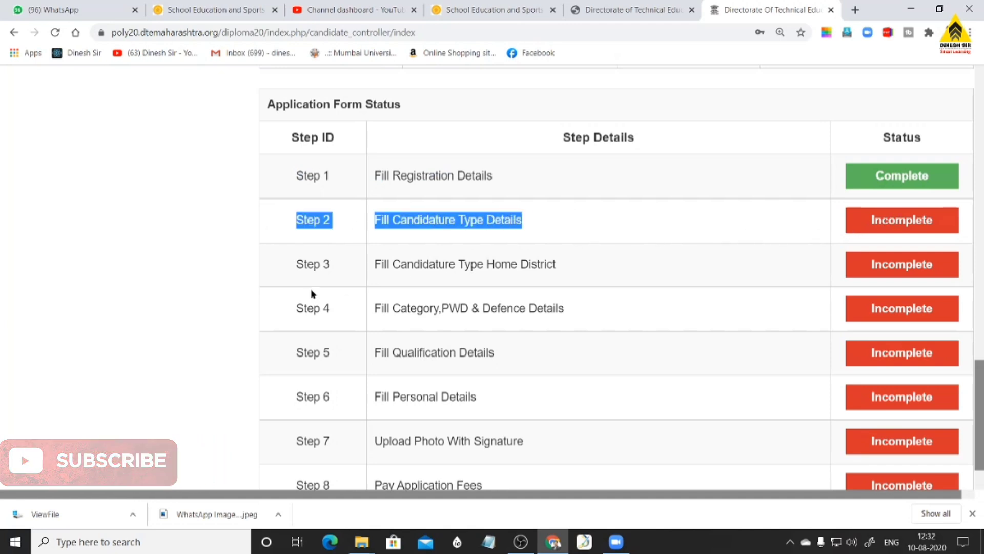
{"action": "left_click_drag", "start_coordinate": [287, 271], "coordinate": [694, 263]}
{"action": "scroll", "coordinate": [456, 236], "scroll_direction": "down", "scroll_amount": 2}
{"action": "left_click", "coordinate": [302, 249]}
{"action": "left_click_drag", "start_coordinate": [302, 250], "coordinate": [614, 250]}
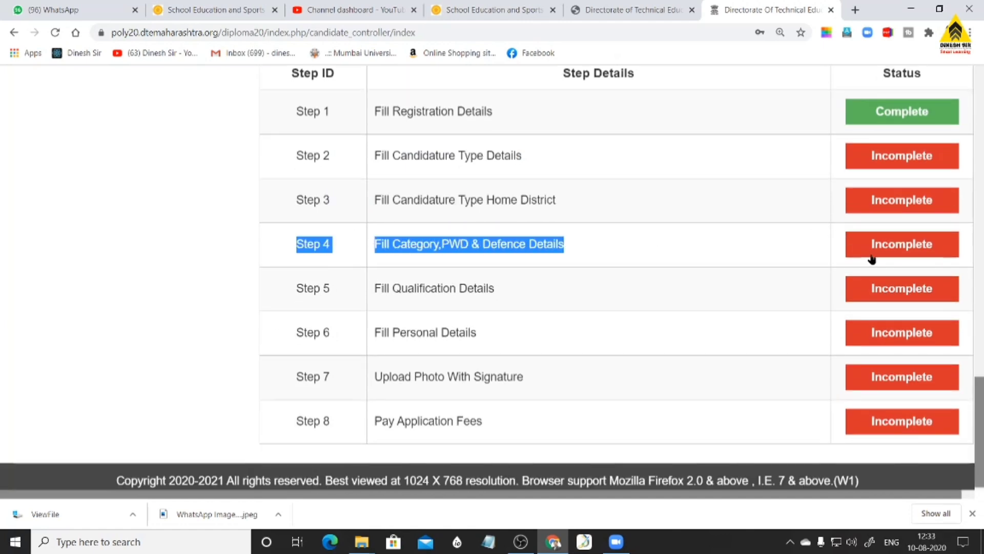
{"action": "left_click_drag", "start_coordinate": [255, 288], "coordinate": [511, 294]}
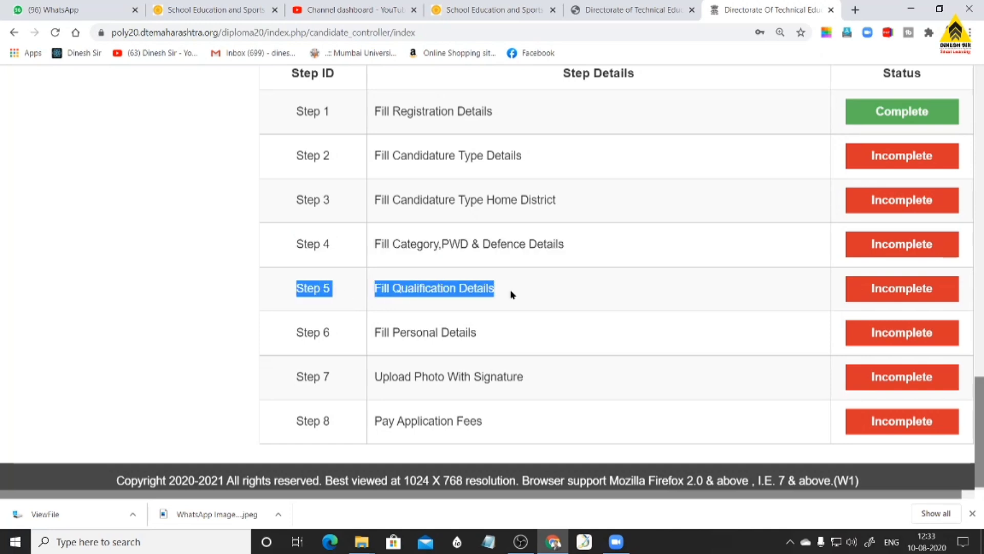
{"action": "scroll", "coordinate": [513, 285], "scroll_direction": "down", "scroll_amount": 1}
{"action": "left_click_drag", "start_coordinate": [293, 328], "coordinate": [547, 331]}
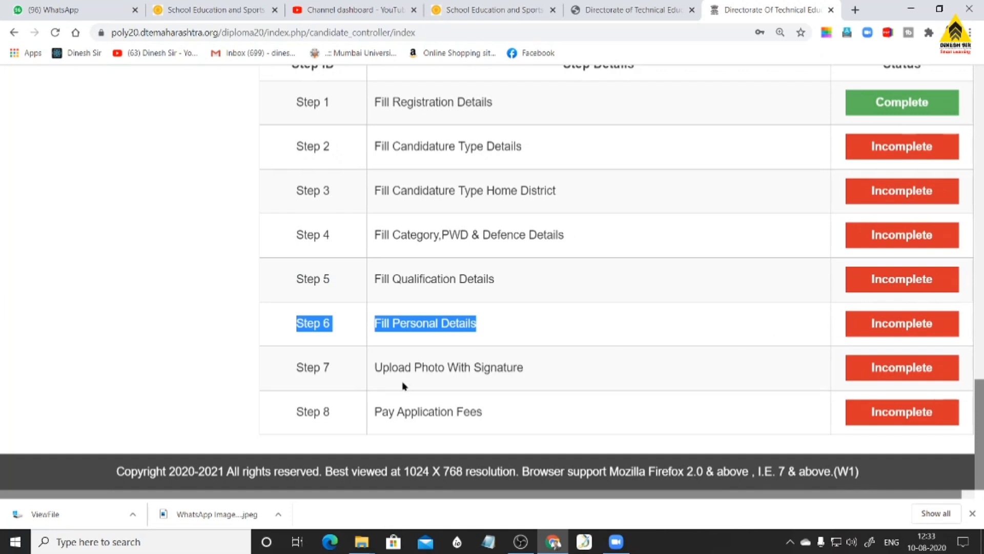
{"action": "left_click_drag", "start_coordinate": [274, 372], "coordinate": [518, 389]}
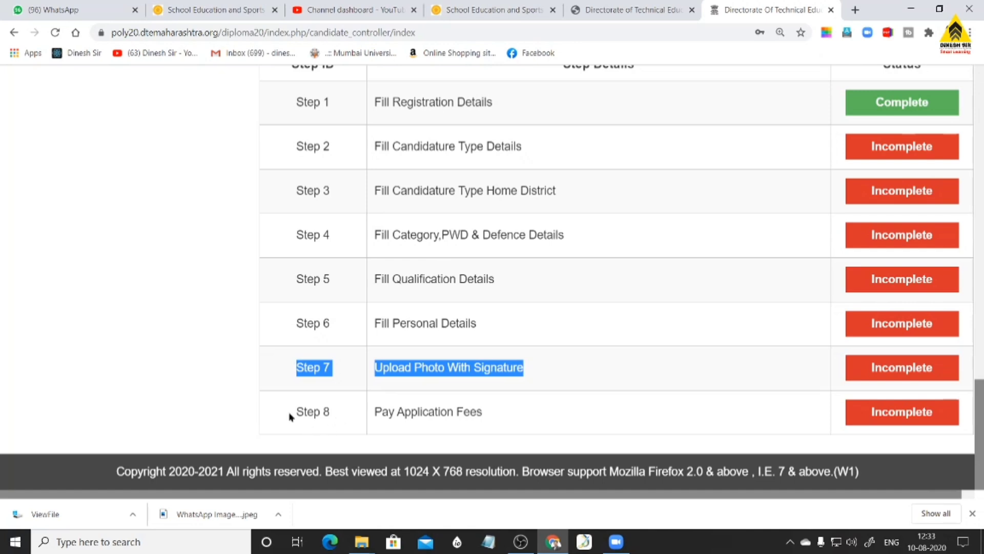
{"action": "left_click_drag", "start_coordinate": [291, 416], "coordinate": [484, 435]}
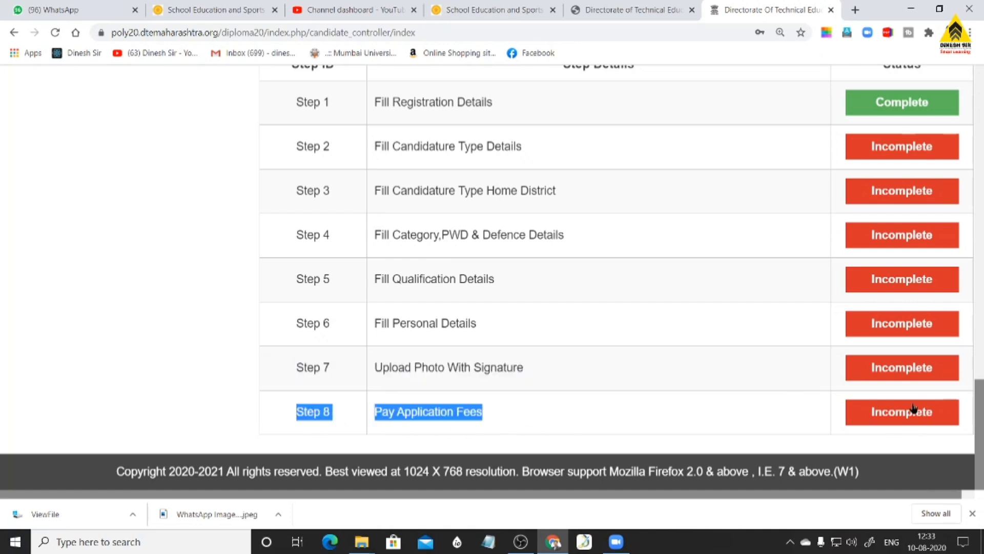
{"action": "scroll", "coordinate": [711, 352], "scroll_direction": "up", "scroll_amount": 3}
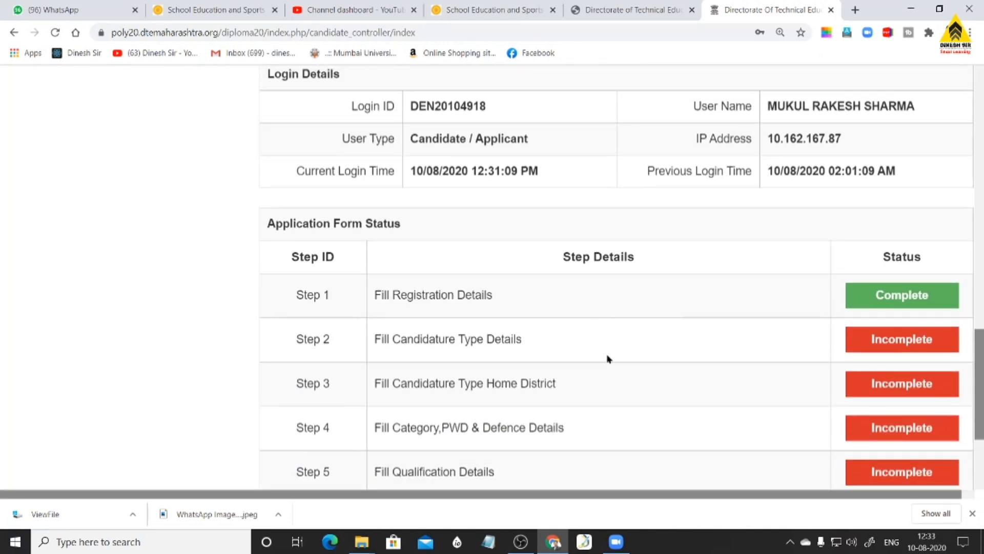
Open the Type of Candidature claim page from the incomplete Step 2
{"action": "left_click", "coordinate": [903, 350]}
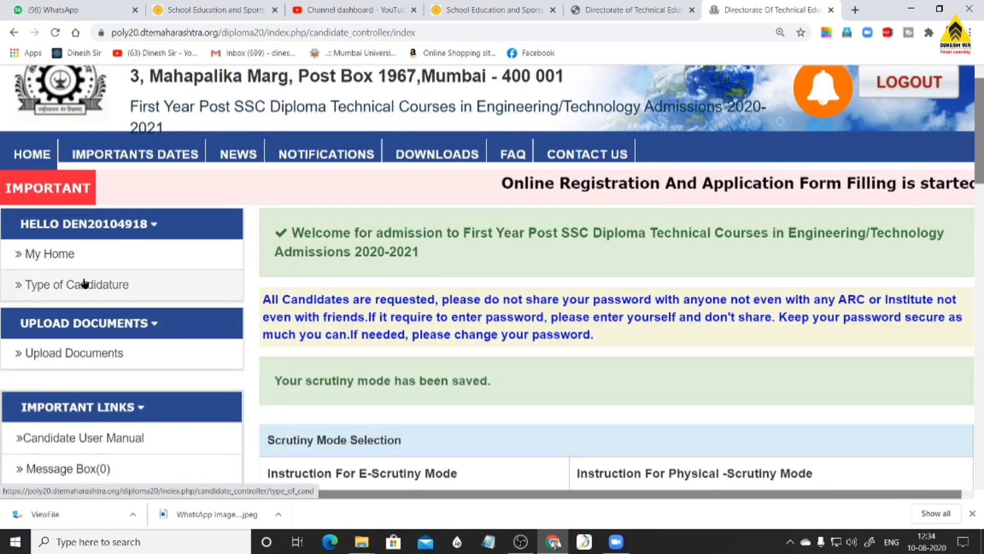
{"action": "left_click", "coordinate": [85, 283]}
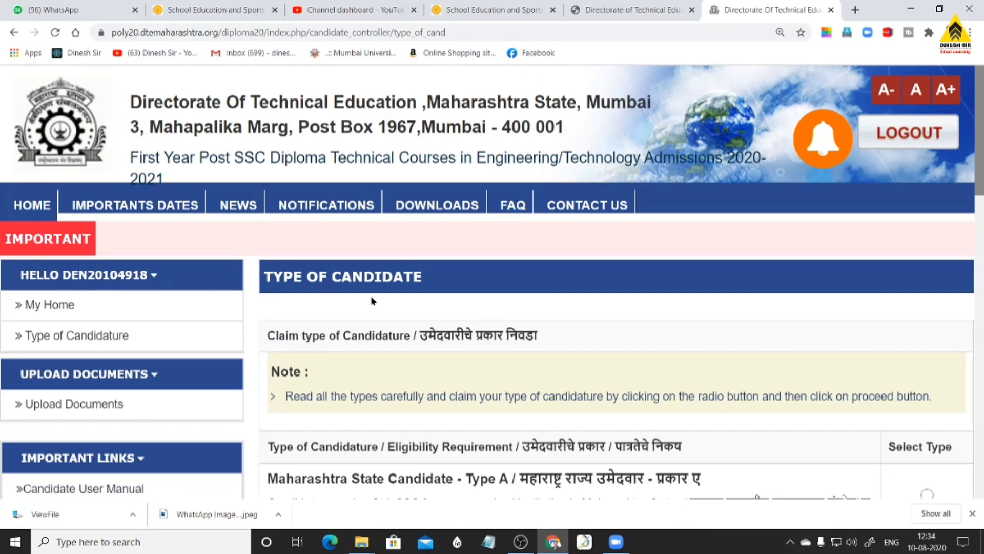
{"action": "scroll", "coordinate": [466, 302], "scroll_direction": "down", "scroll_amount": 6}
{"action": "scroll", "coordinate": [465, 302], "scroll_direction": "up", "scroll_amount": 5}
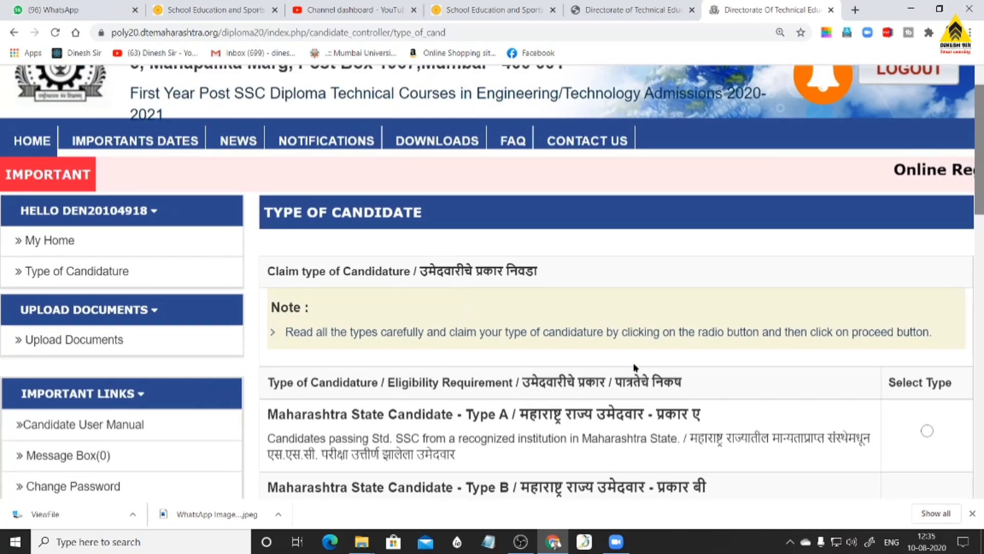
{"action": "scroll", "coordinate": [635, 367], "scroll_direction": "down", "scroll_amount": 2}
{"action": "scroll", "coordinate": [816, 325], "scroll_direction": "down", "scroll_amount": 1}
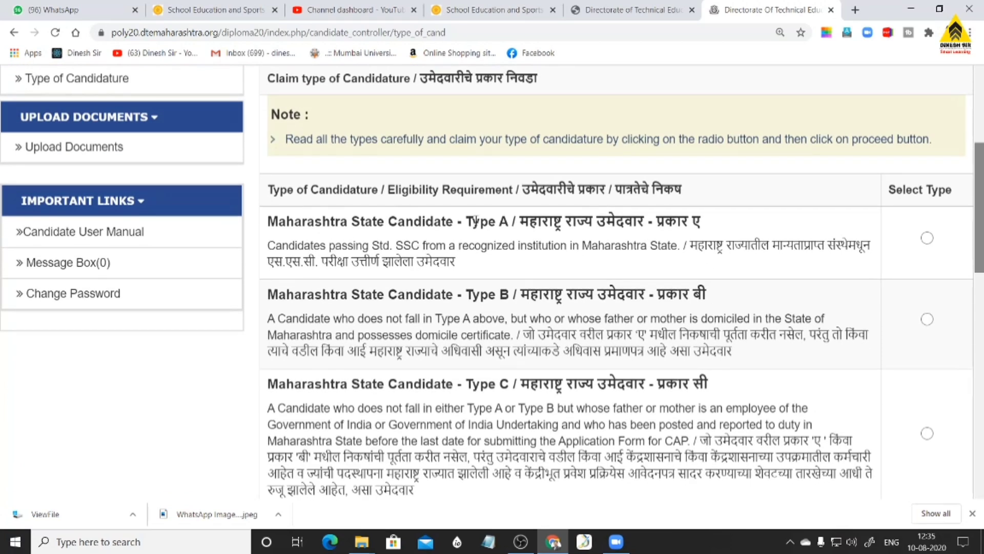
Highlight the candidate Type A through Type E headings while explaining them
{"action": "left_click_drag", "start_coordinate": [467, 221], "coordinate": [513, 221]}
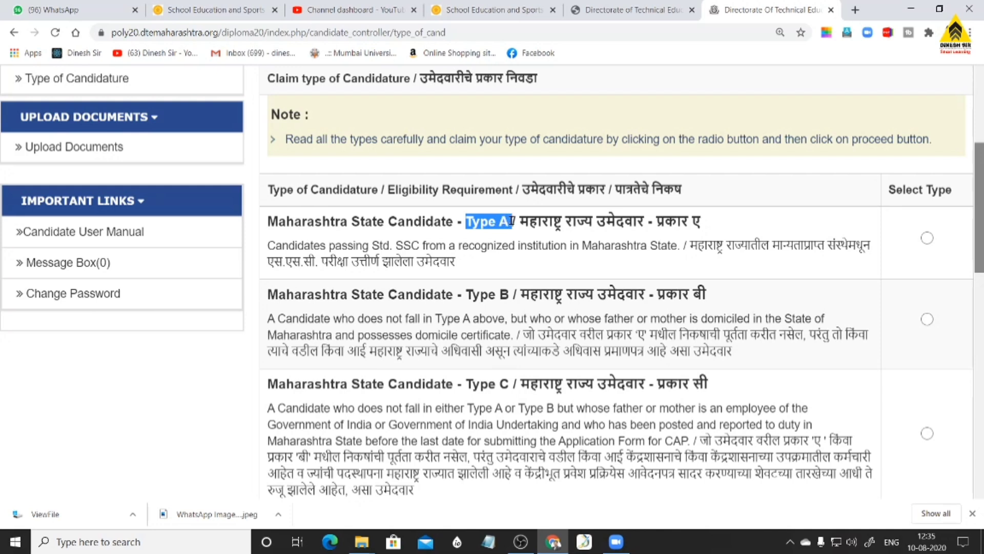
{"action": "left_click_drag", "start_coordinate": [267, 222], "coordinate": [453, 211]}
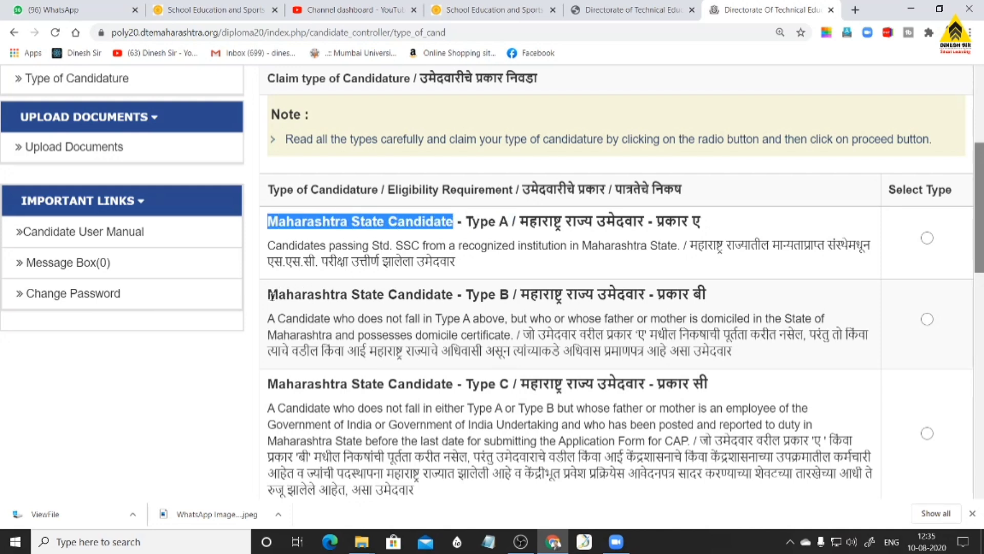
{"action": "left_click_drag", "start_coordinate": [267, 299], "coordinate": [715, 304]}
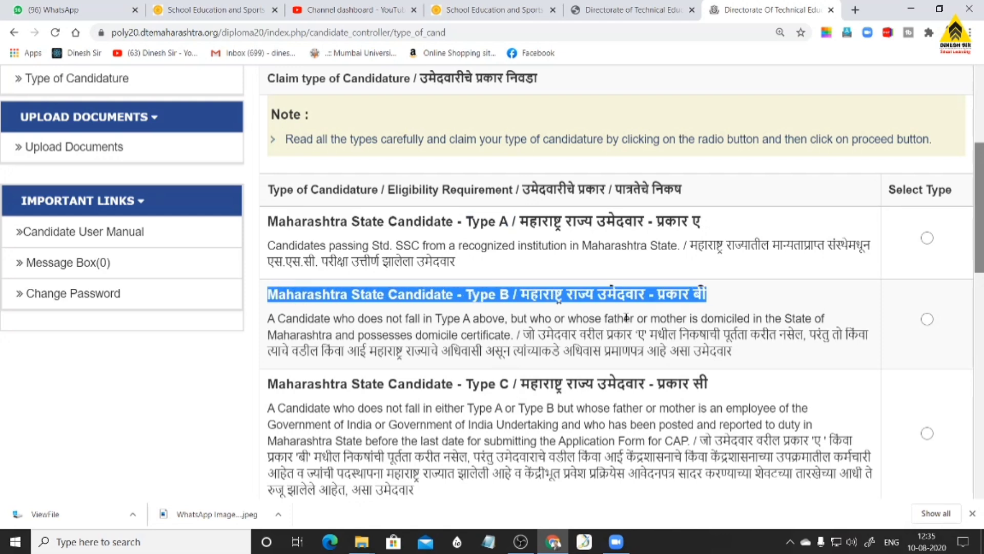
{"action": "left_click_drag", "start_coordinate": [267, 383], "coordinate": [724, 384]}
{"action": "scroll", "coordinate": [731, 381], "scroll_direction": "down", "scroll_amount": 5}
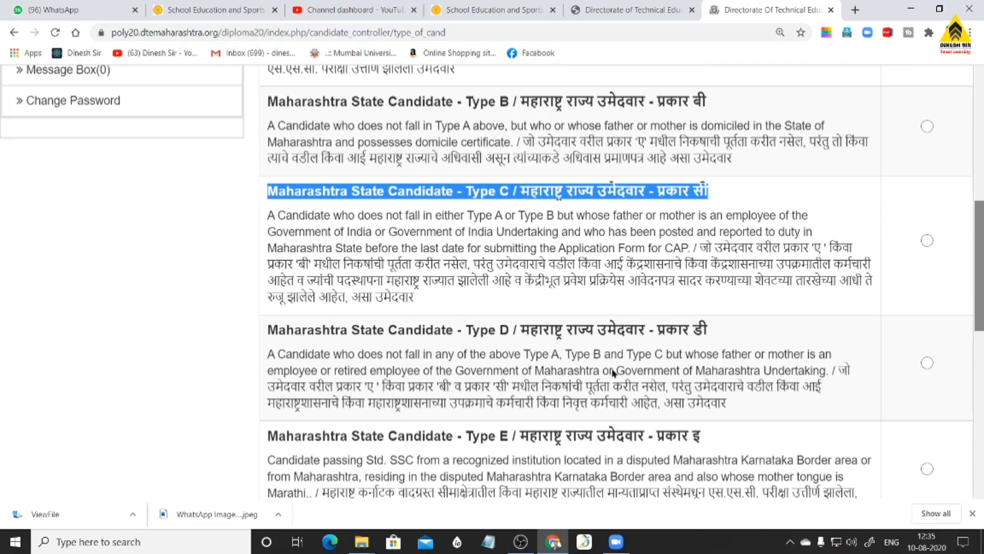
{"action": "left_click_drag", "start_coordinate": [265, 268], "coordinate": [708, 258]}
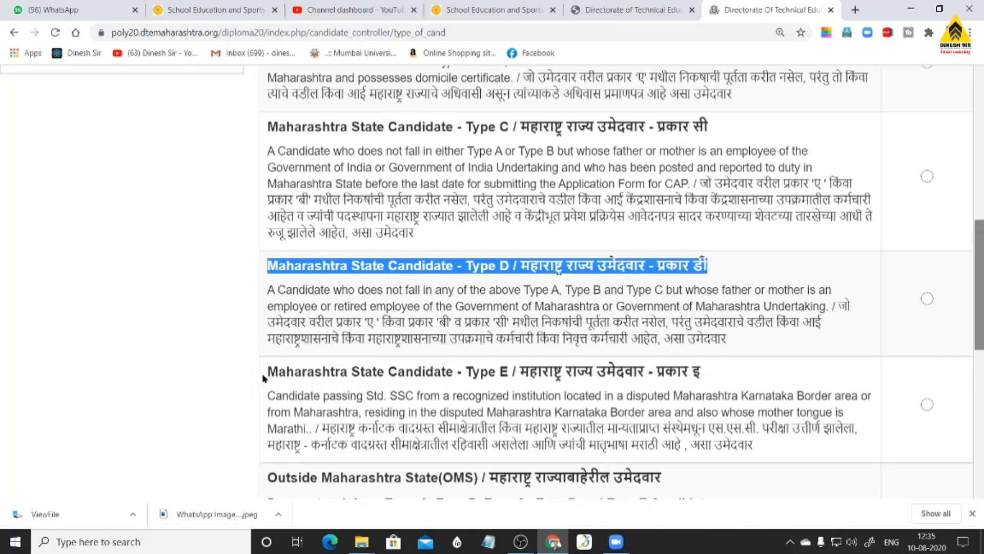
{"action": "left_click_drag", "start_coordinate": [263, 378], "coordinate": [712, 377]}
Highlight the Outside Maharashtra State eligibility criteria while explaining them
{"action": "scroll", "coordinate": [513, 385], "scroll_direction": "down", "scroll_amount": 2}
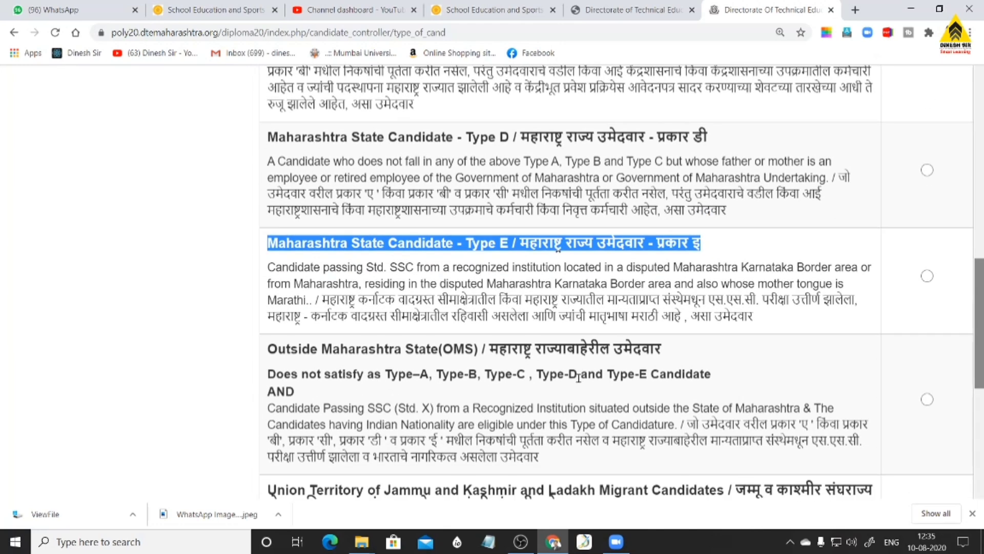
{"action": "left_click_drag", "start_coordinate": [267, 349], "coordinate": [706, 423]}
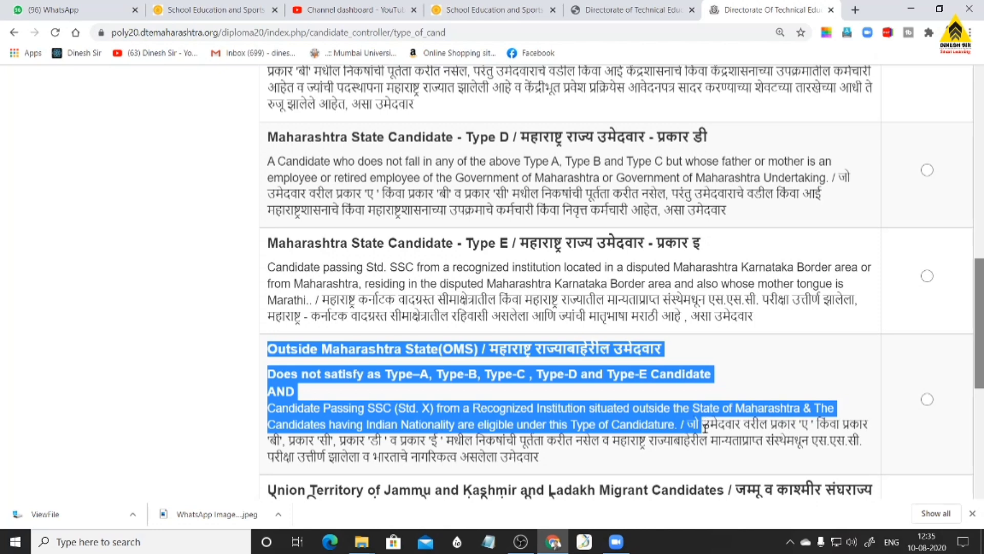
{"action": "left_click_drag", "start_coordinate": [707, 437], "coordinate": [710, 463]}
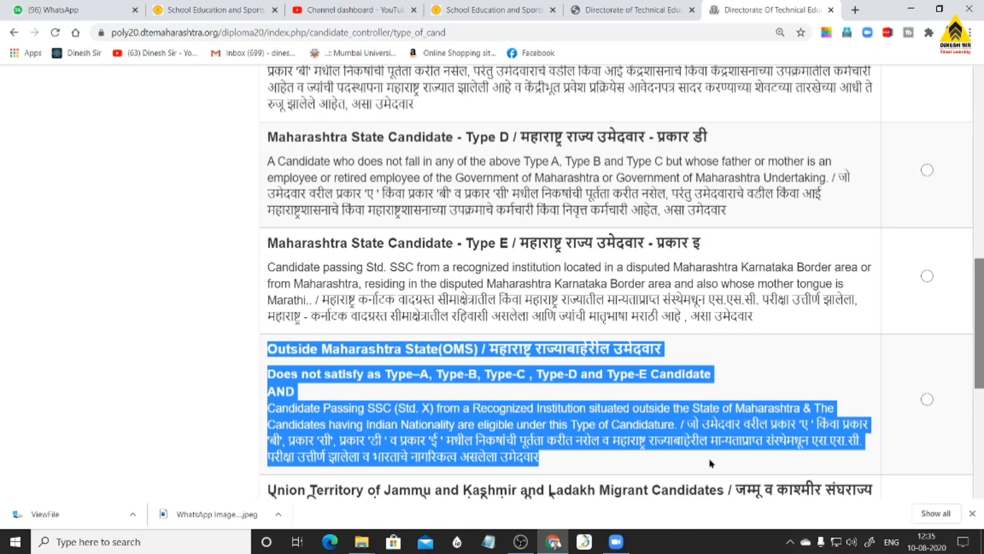
{"action": "left_click", "coordinate": [811, 395]}
{"action": "scroll", "coordinate": [804, 391], "scroll_direction": "down", "scroll_amount": 3}
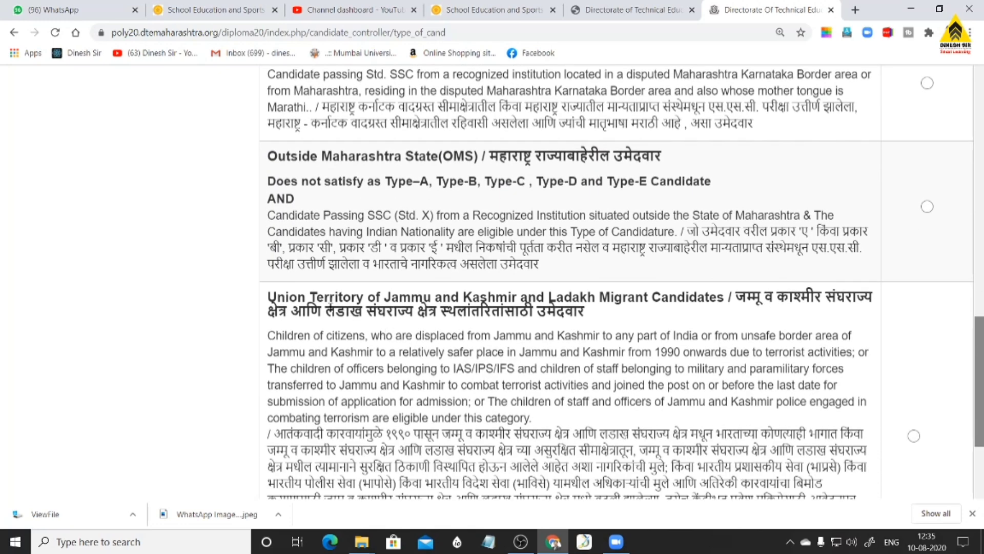
{"action": "left_click_drag", "start_coordinate": [269, 297], "coordinate": [615, 298]}
{"action": "scroll", "coordinate": [615, 298], "scroll_direction": "down", "scroll_amount": 3}
{"action": "scroll", "coordinate": [615, 298], "scroll_direction": "down", "scroll_amount": 2}
{"action": "scroll", "coordinate": [732, 319], "scroll_direction": "up", "scroll_amount": 20}
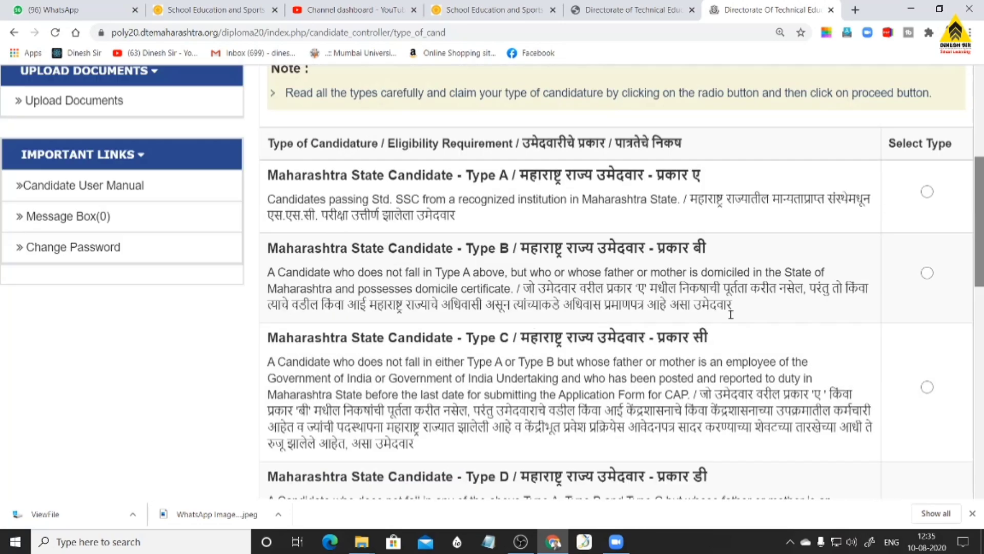
{"action": "scroll", "coordinate": [732, 319], "scroll_direction": "down", "scroll_amount": 4}
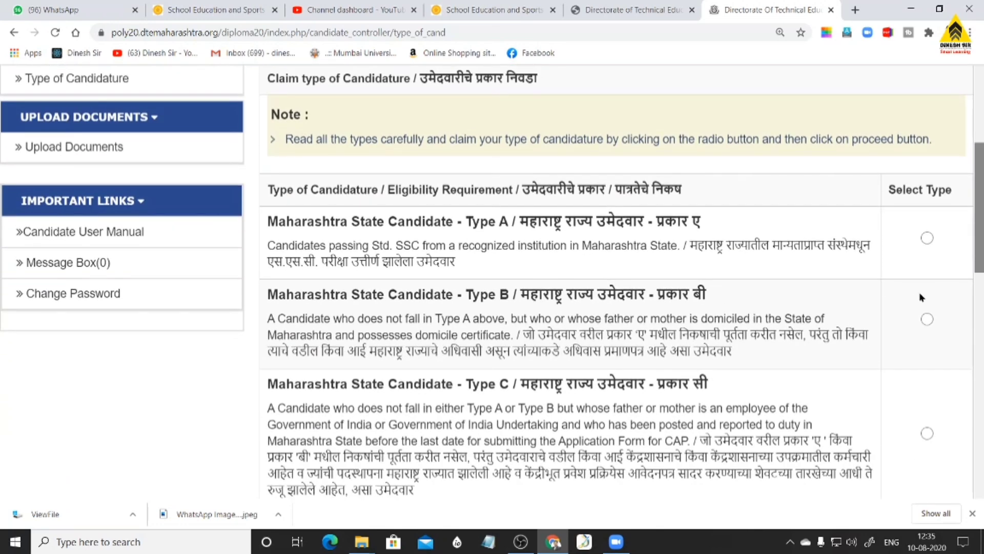
Choose Maharashtra State Candidate Type A and save it
{"action": "left_click", "coordinate": [928, 239]}
{"action": "scroll", "coordinate": [819, 389], "scroll_direction": "down", "scroll_amount": 15}
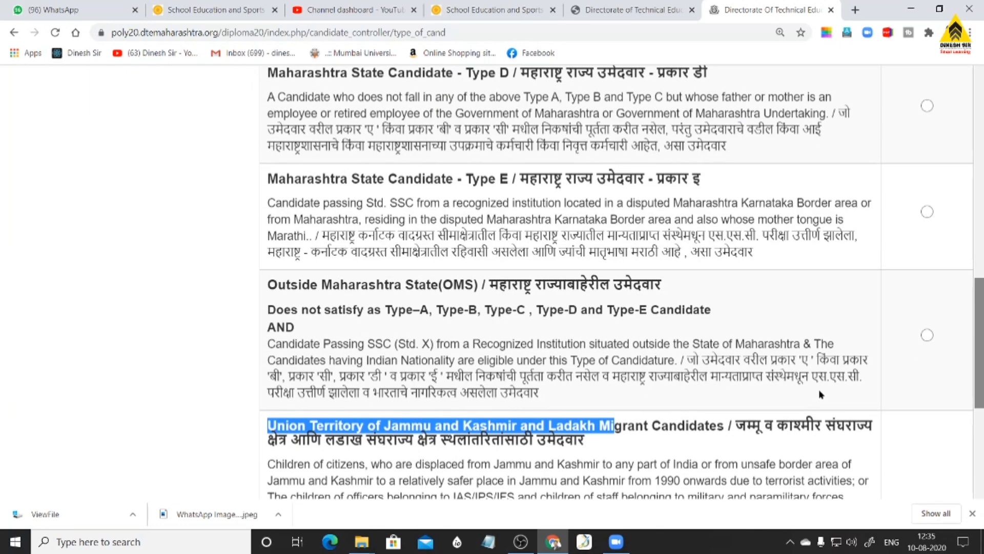
{"action": "left_click", "coordinate": [575, 419]}
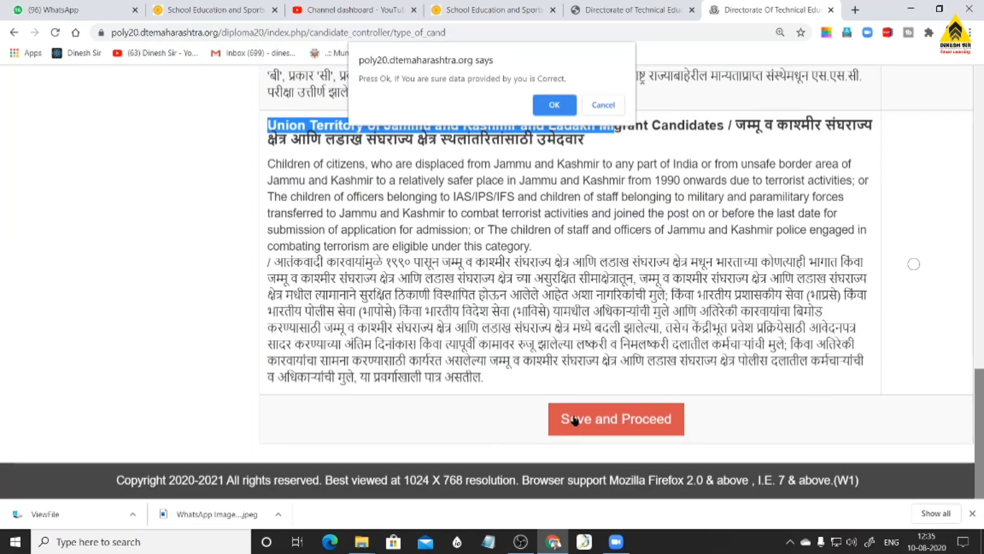
Confirm the candidature data and set SSC district and taluka to Mumbai-Suburban
{"action": "left_click", "coordinate": [546, 101]}
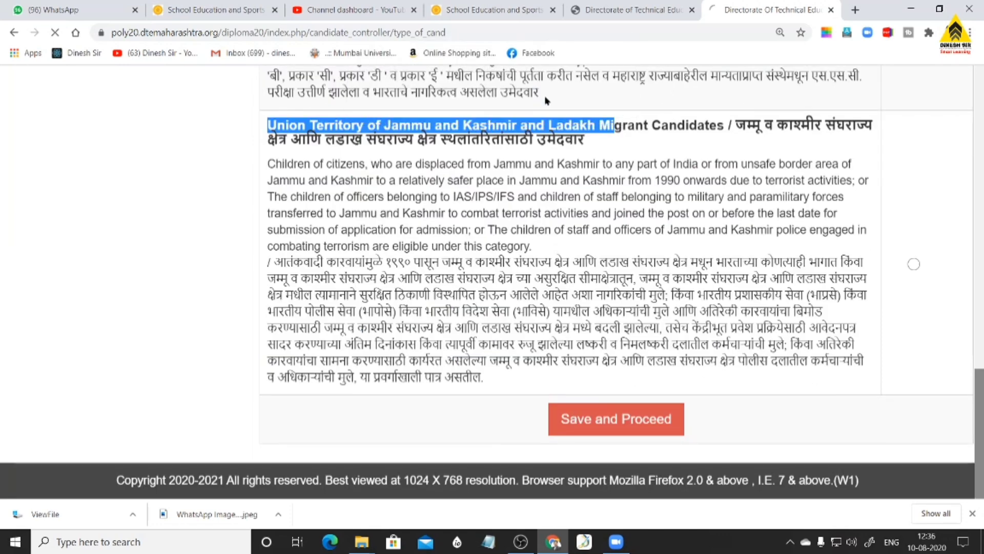
{"action": "scroll", "coordinate": [550, 354], "scroll_direction": "down", "scroll_amount": 2}
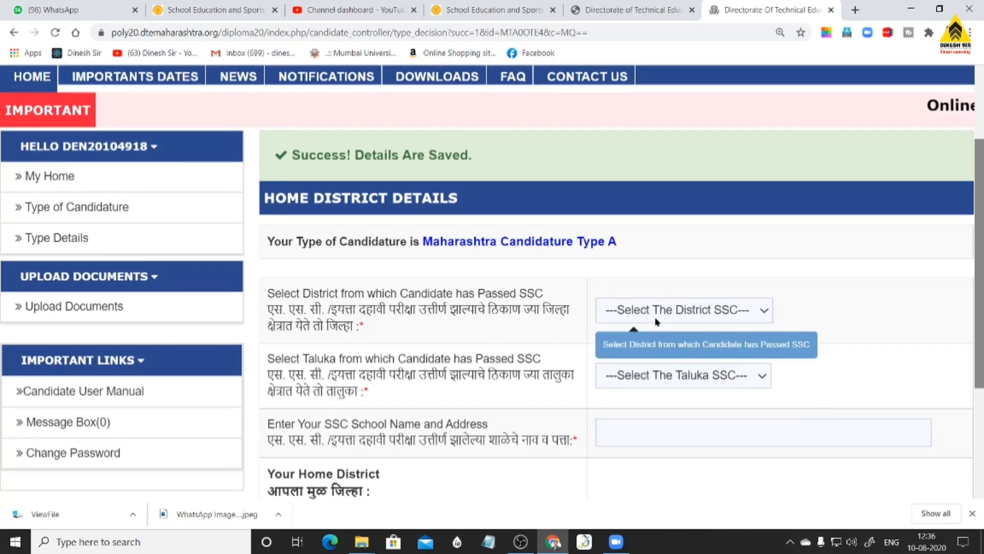
{"action": "left_click", "coordinate": [654, 310]}
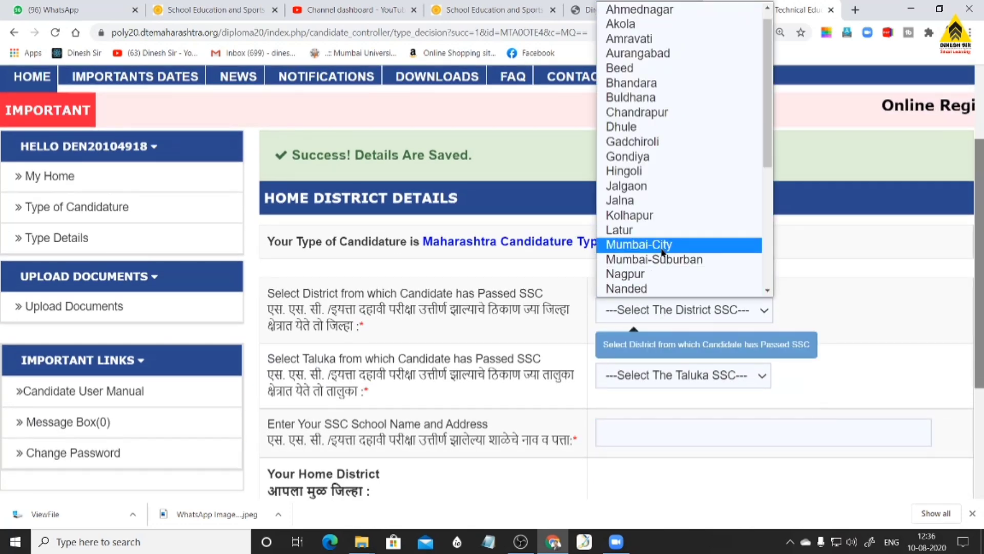
{"action": "left_click", "coordinate": [669, 259]}
{"action": "left_click", "coordinate": [657, 373]}
{"action": "left_click", "coordinate": [645, 410]}
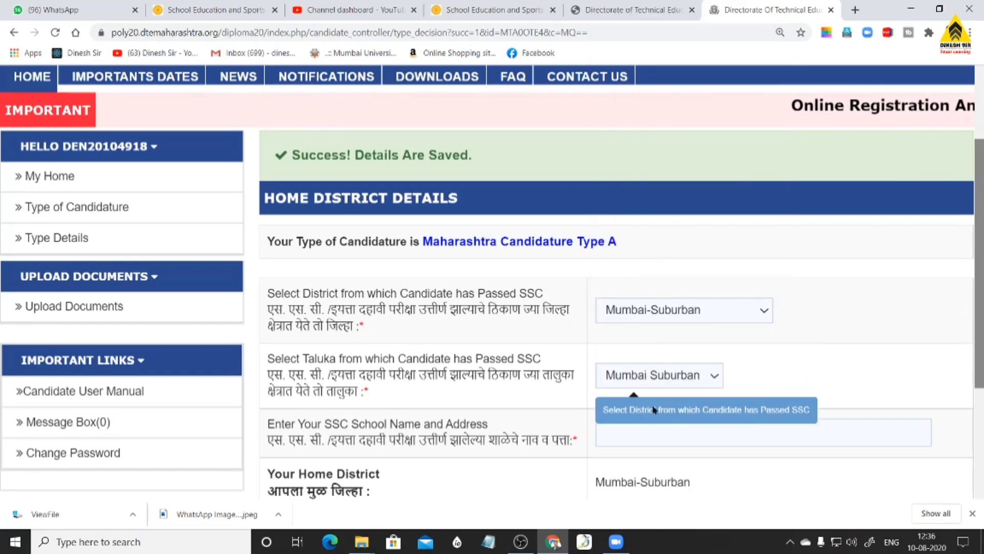
Enter SSC school 'FATIMA DEVI HIGH SCHOOL' and save the home district details
{"action": "scroll", "coordinate": [652, 404], "scroll_direction": "down", "scroll_amount": 3}
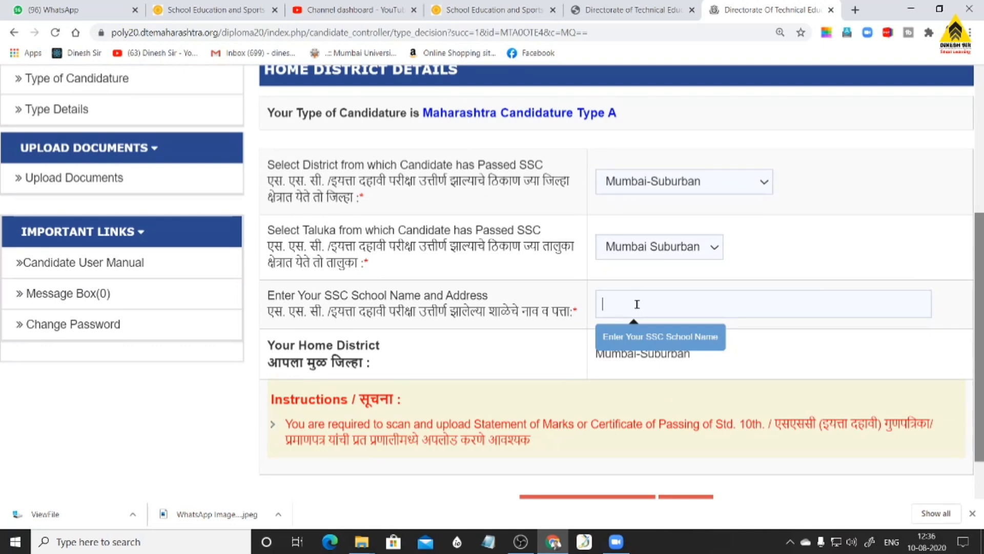
{"action": "left_click", "coordinate": [636, 304]}
{"action": "type", "text": "FATIMA DEVI HIG"}
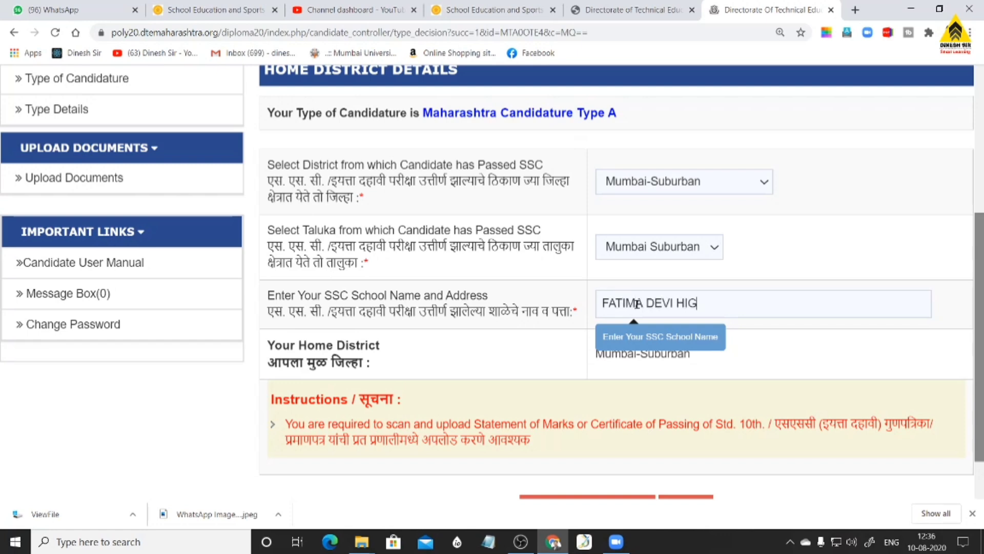
{"action": "type", "text": "H SCHOOL"}
{"action": "scroll", "coordinate": [658, 384], "scroll_direction": "down", "scroll_amount": 1}
{"action": "scroll", "coordinate": [658, 384], "scroll_direction": "down", "scroll_amount": 1}
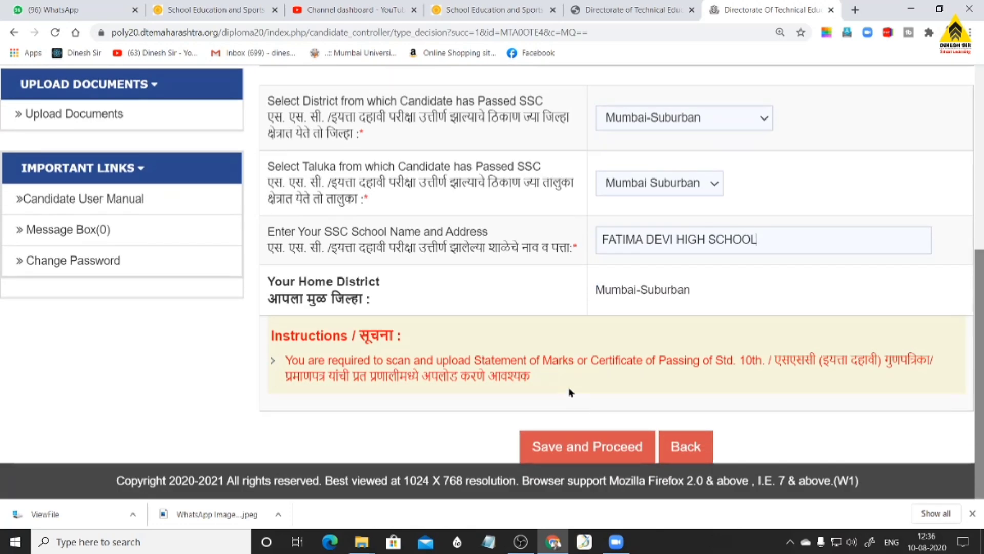
{"action": "left_click", "coordinate": [584, 451]}
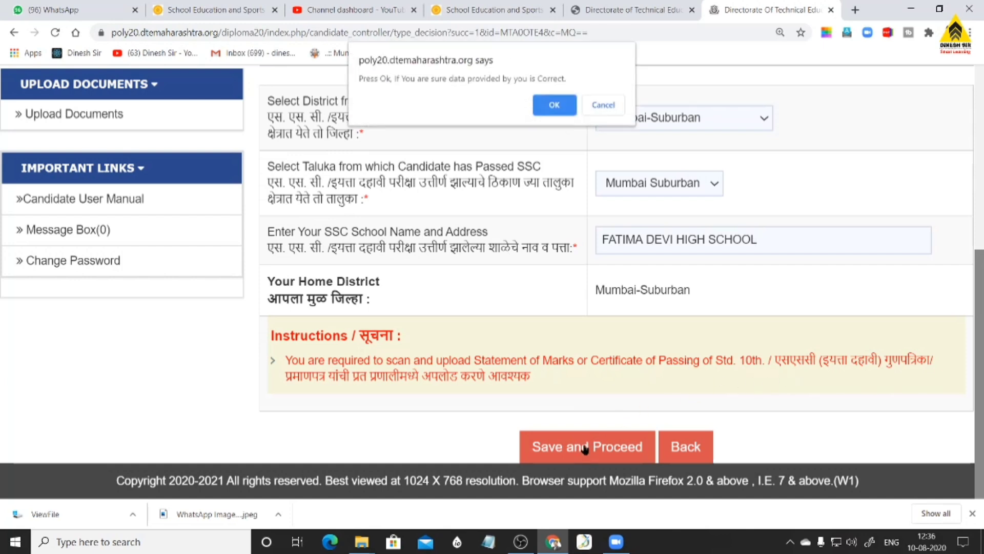
{"action": "left_click", "coordinate": [553, 105]}
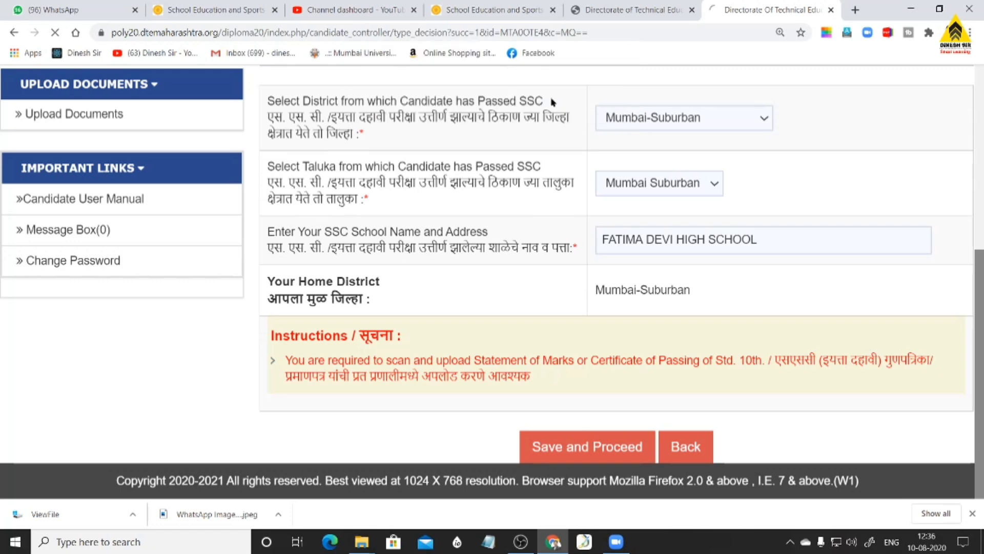
{"action": "scroll", "coordinate": [462, 374], "scroll_direction": "down", "scroll_amount": 2}
Declare General category, EWS Yes, no disability and no defence parent
{"action": "scroll", "coordinate": [461, 373], "scroll_direction": "down", "scroll_amount": 3}
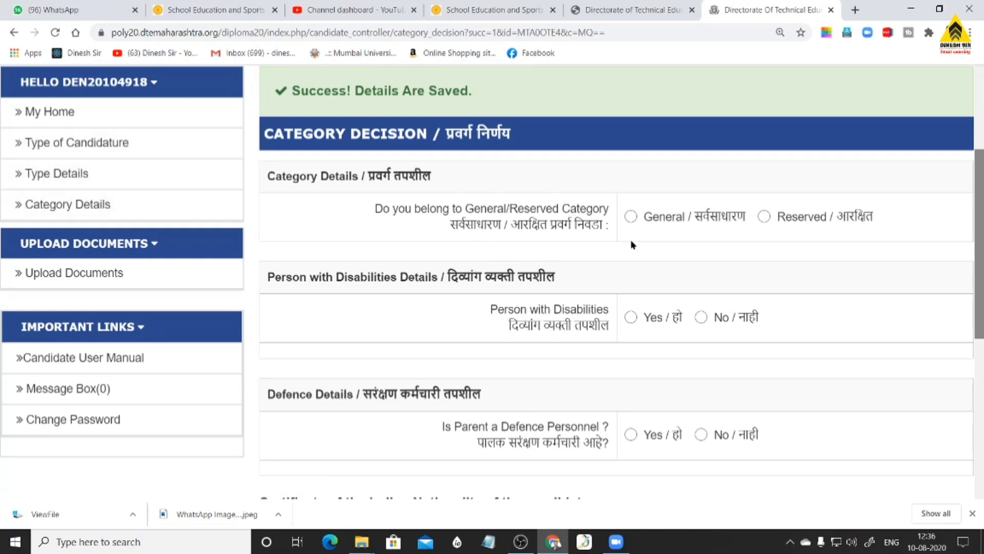
{"action": "left_click", "coordinate": [630, 216]}
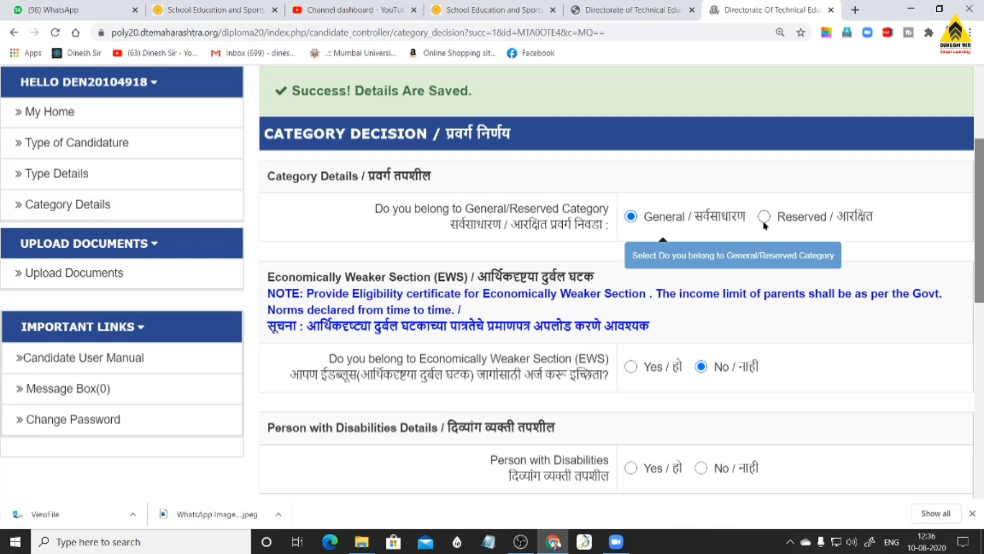
{"action": "scroll", "coordinate": [617, 307], "scroll_direction": "down", "scroll_amount": 1}
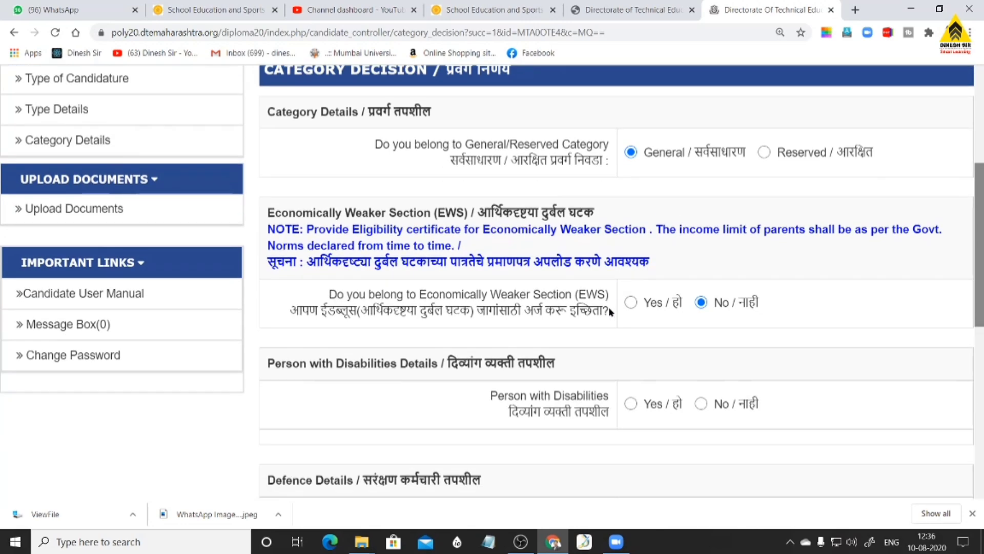
{"action": "left_click", "coordinate": [630, 302]}
{"action": "scroll", "coordinate": [641, 323], "scroll_direction": "down", "scroll_amount": 3}
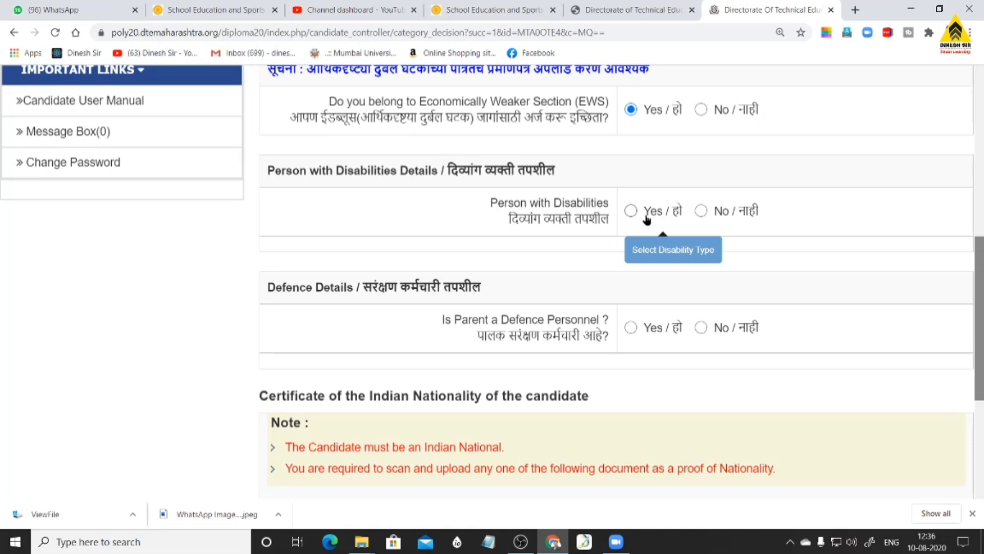
{"action": "left_click", "coordinate": [701, 211]}
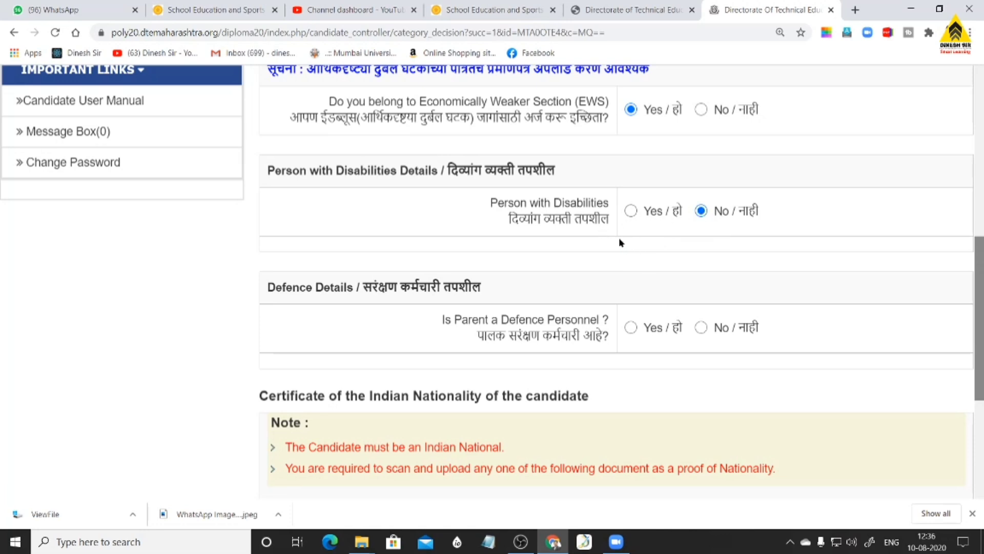
{"action": "scroll", "coordinate": [564, 302], "scroll_direction": "down", "scroll_amount": 1}
{"action": "left_click", "coordinate": [701, 263]}
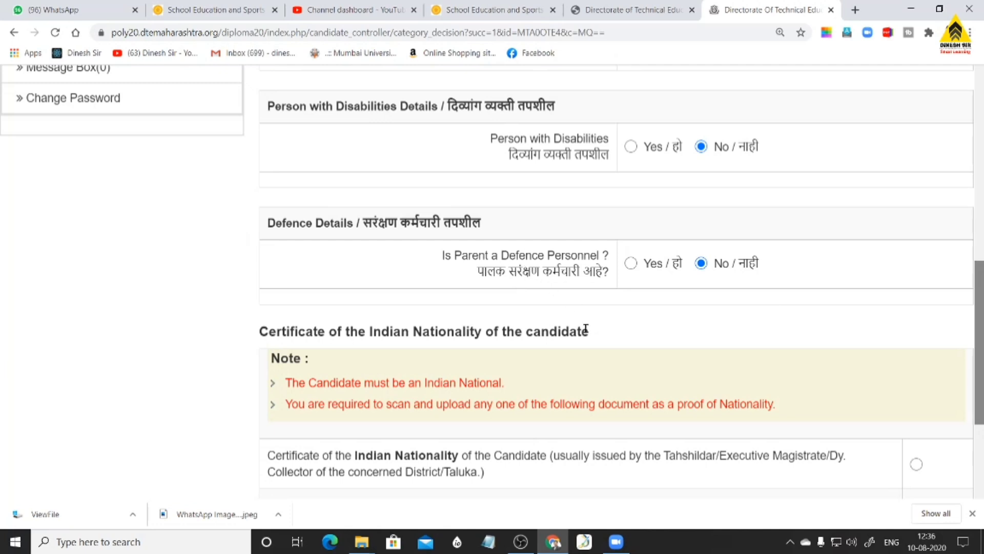
{"action": "scroll", "coordinate": [586, 328], "scroll_direction": "down", "scroll_amount": 2}
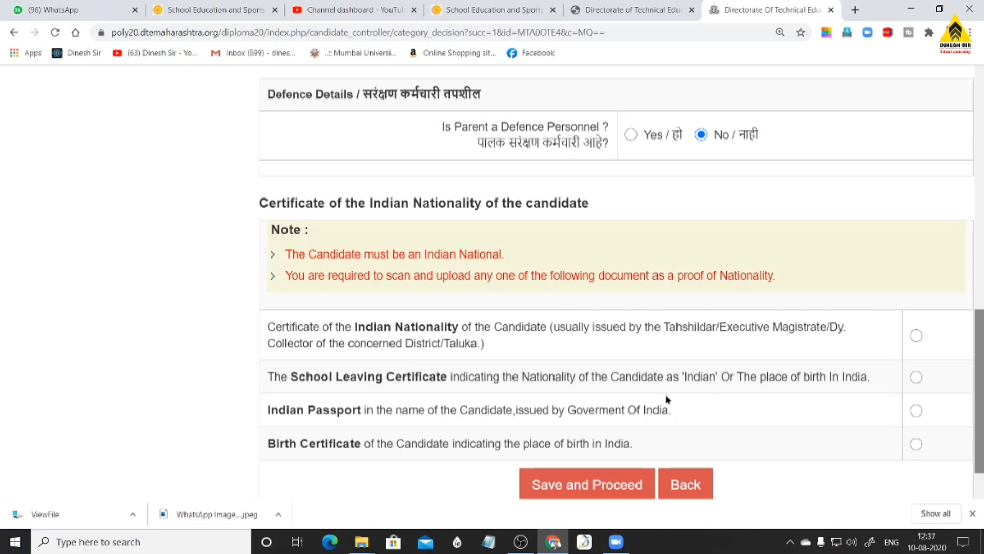
Select Birth Certificate as nationality proof, then save and confirm the category details
{"action": "left_click", "coordinate": [915, 378]}
{"action": "left_click", "coordinate": [917, 444]}
{"action": "left_click", "coordinate": [920, 378]}
{"action": "left_click", "coordinate": [916, 444]}
{"action": "left_click", "coordinate": [602, 481]}
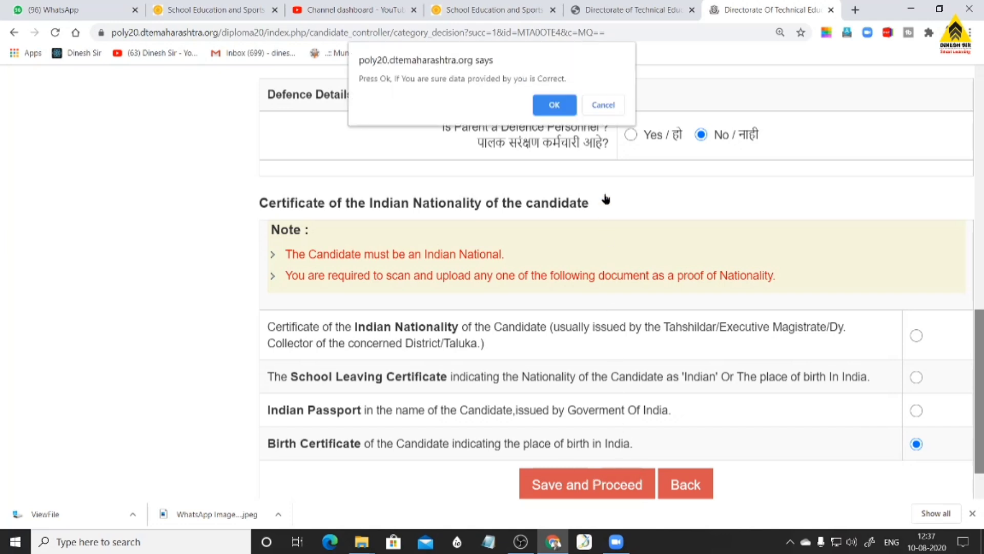
{"action": "left_click", "coordinate": [543, 114]}
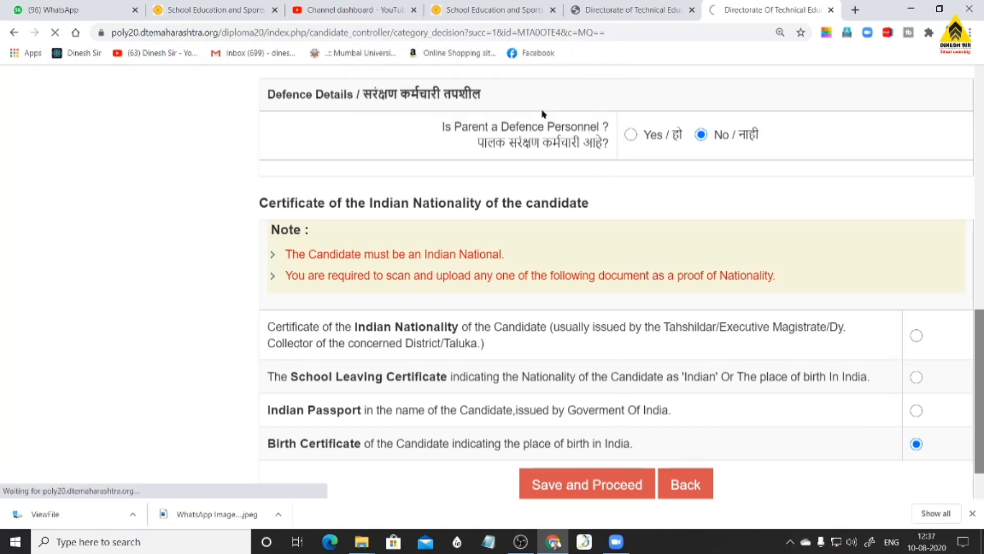
Choose Maharashtra State Board and enter the mother's name and SSC seat number
{"action": "scroll", "coordinate": [494, 398], "scroll_direction": "down", "scroll_amount": 3}
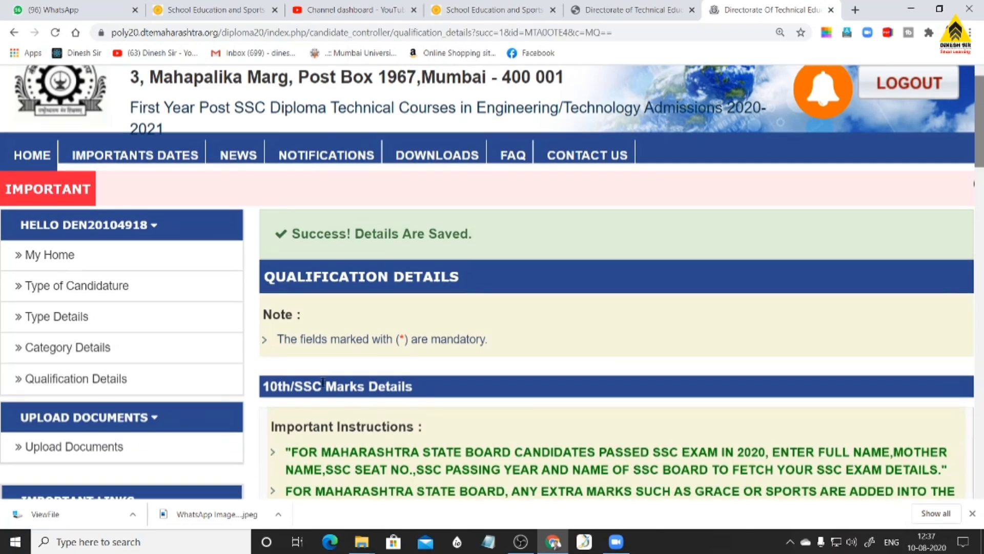
{"action": "scroll", "coordinate": [508, 427], "scroll_direction": "down", "scroll_amount": 5}
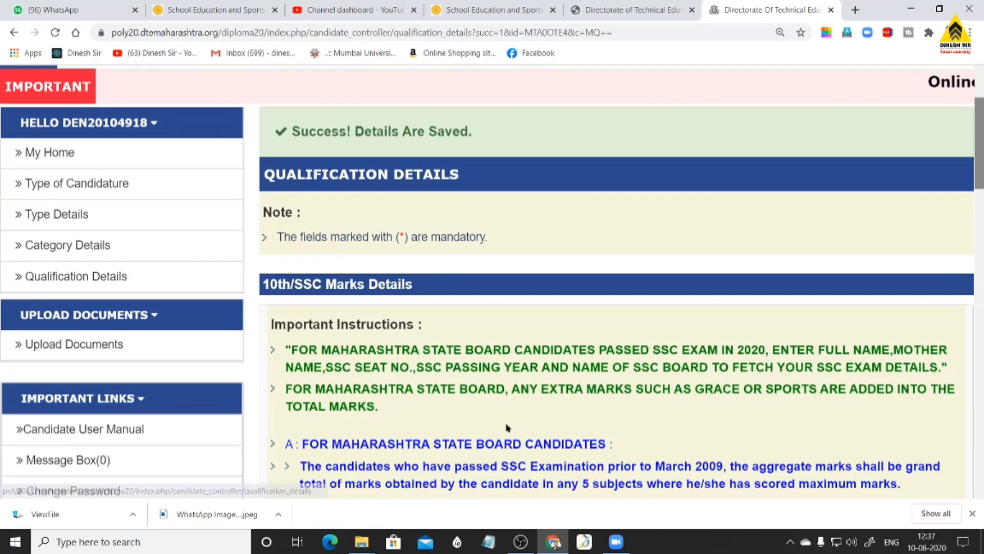
{"action": "scroll", "coordinate": [507, 427], "scroll_direction": "down", "scroll_amount": 10}
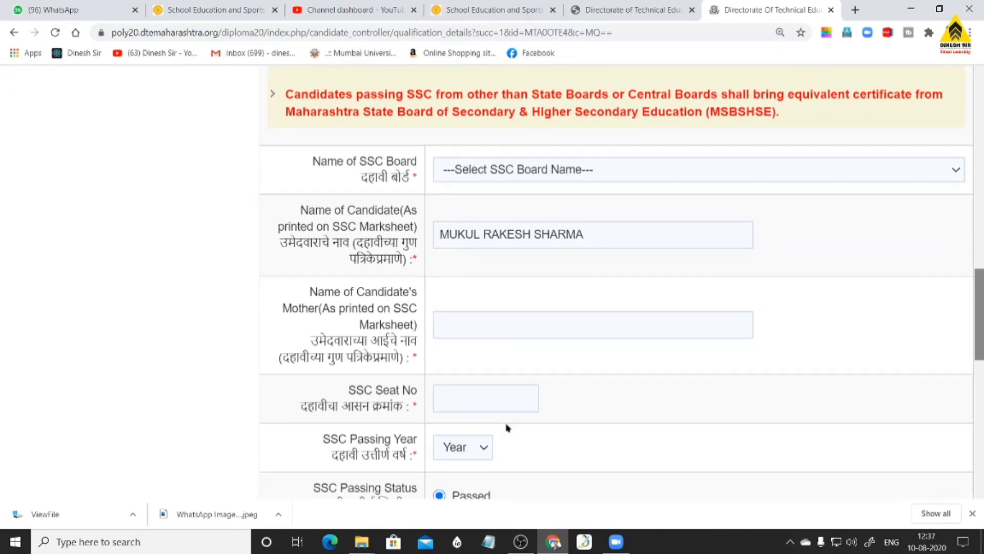
{"action": "left_click", "coordinate": [529, 175]}
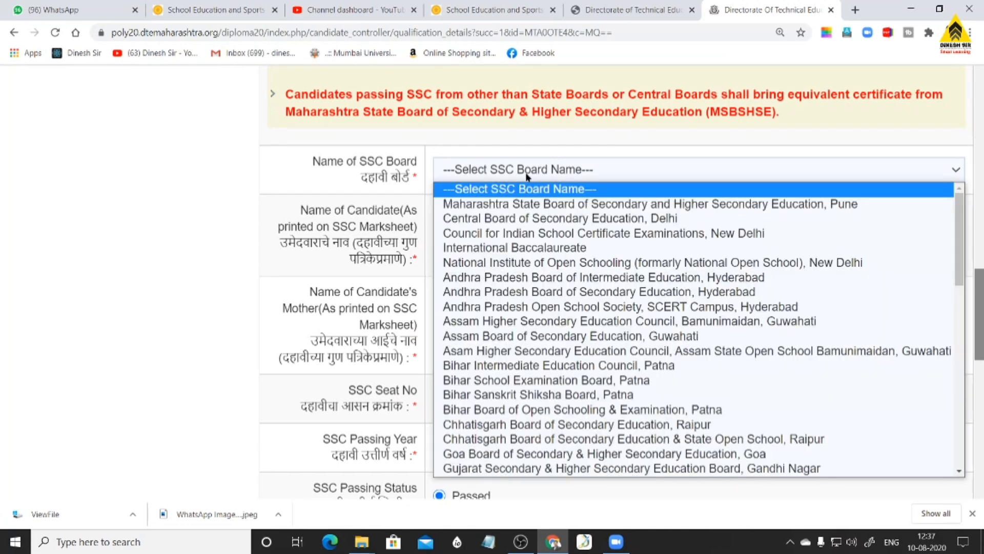
{"action": "left_click", "coordinate": [522, 206]}
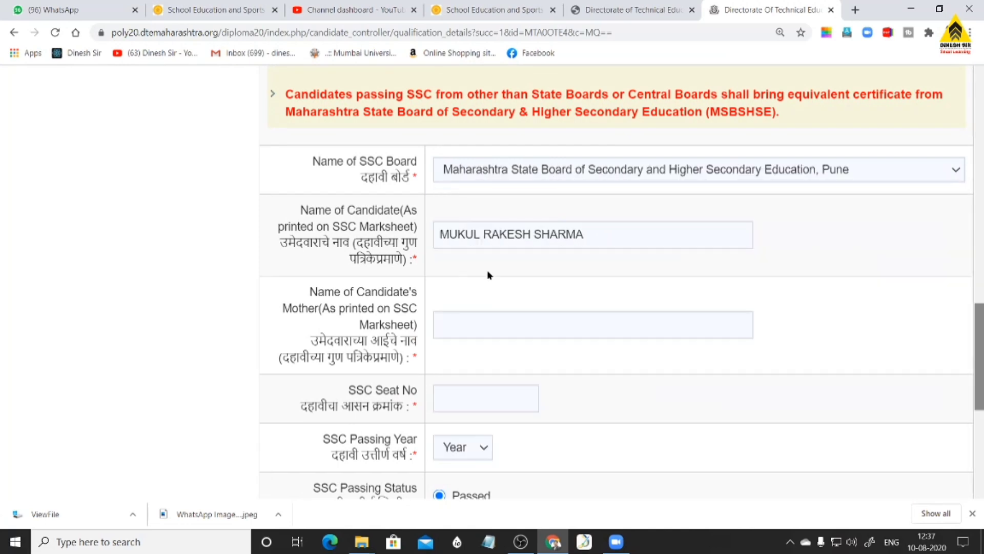
{"action": "left_click", "coordinate": [487, 333]}
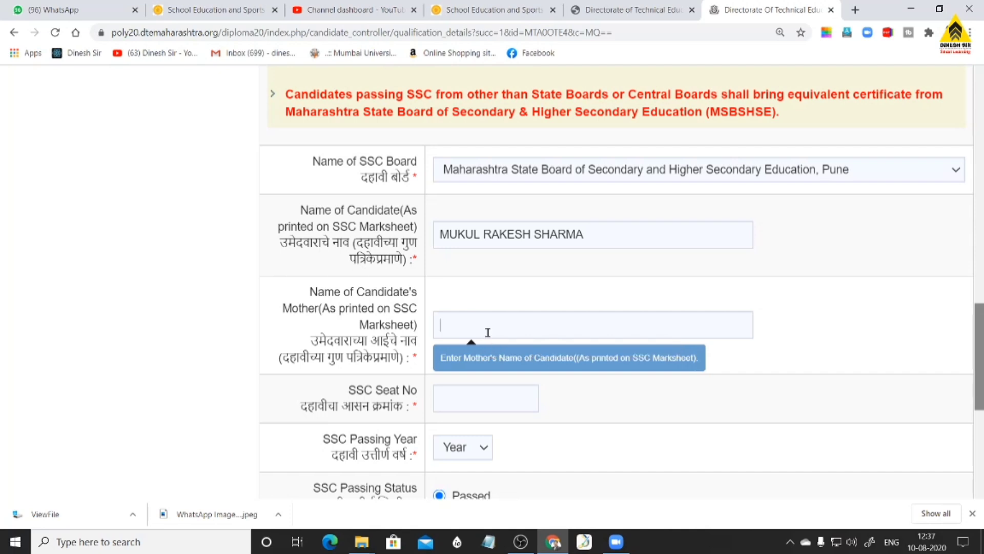
{"action": "type", "text": "REETA"}
{"action": "left_click", "coordinate": [482, 399]}
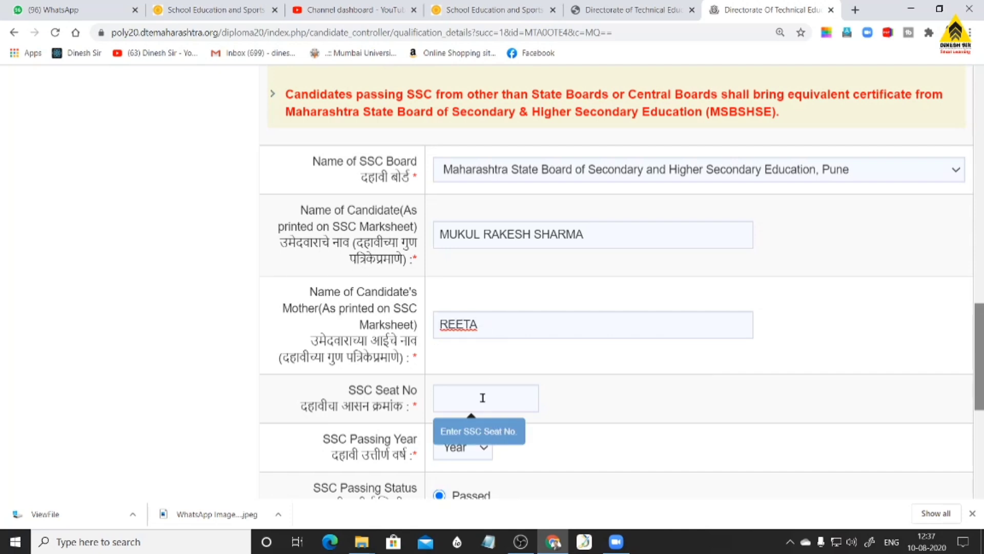
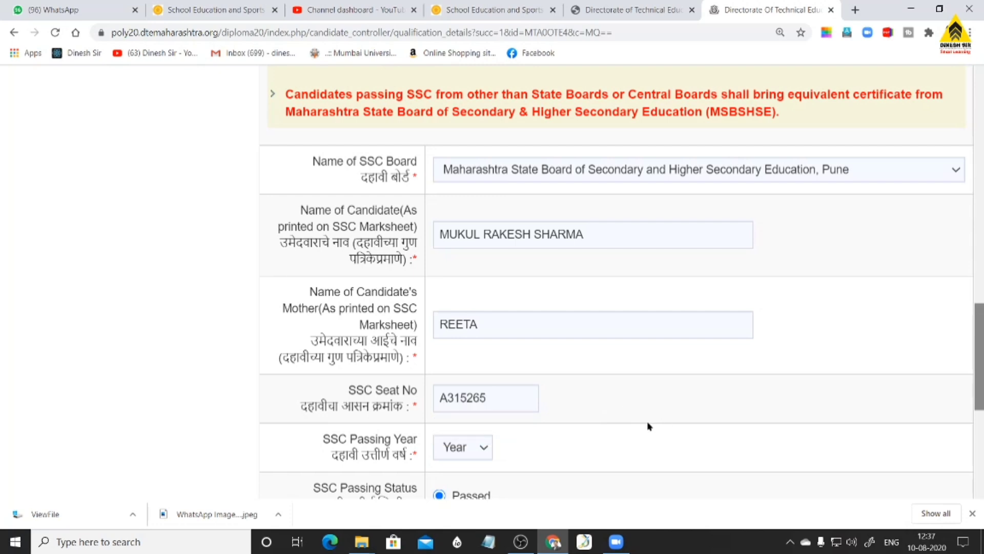
Set the SSC passing year to 2015
{"action": "scroll", "coordinate": [564, 418], "scroll_direction": "down", "scroll_amount": 1}
{"action": "left_click", "coordinate": [464, 385]}
{"action": "scroll", "coordinate": [475, 323], "scroll_direction": "down", "scroll_amount": 5}
{"action": "scroll", "coordinate": [475, 333], "scroll_direction": "up", "scroll_amount": 5}
{"action": "left_click", "coordinate": [465, 105]}
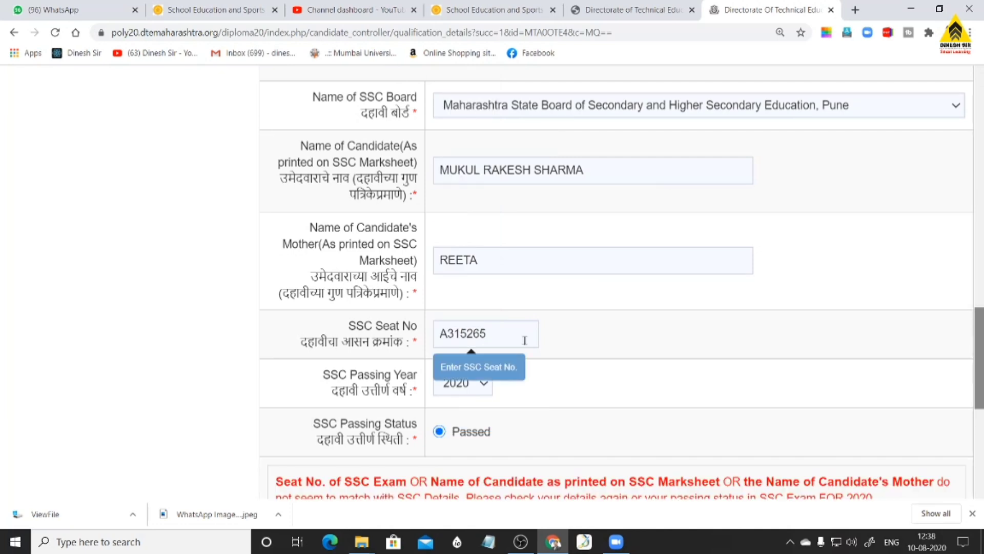
{"action": "scroll", "coordinate": [582, 377], "scroll_direction": "down", "scroll_amount": 1}
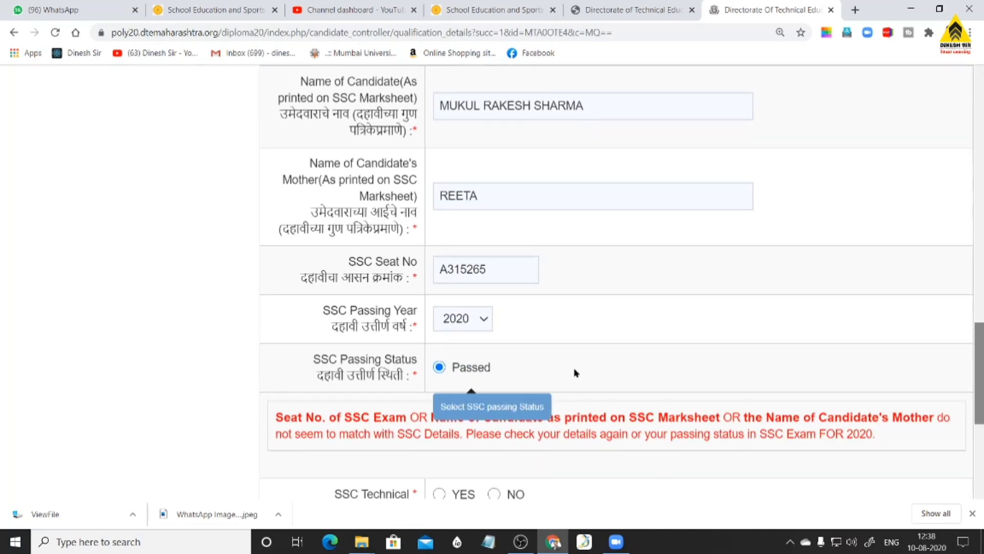
{"action": "scroll", "coordinate": [575, 373], "scroll_direction": "up", "scroll_amount": 1}
{"action": "left_click", "coordinate": [458, 382]}
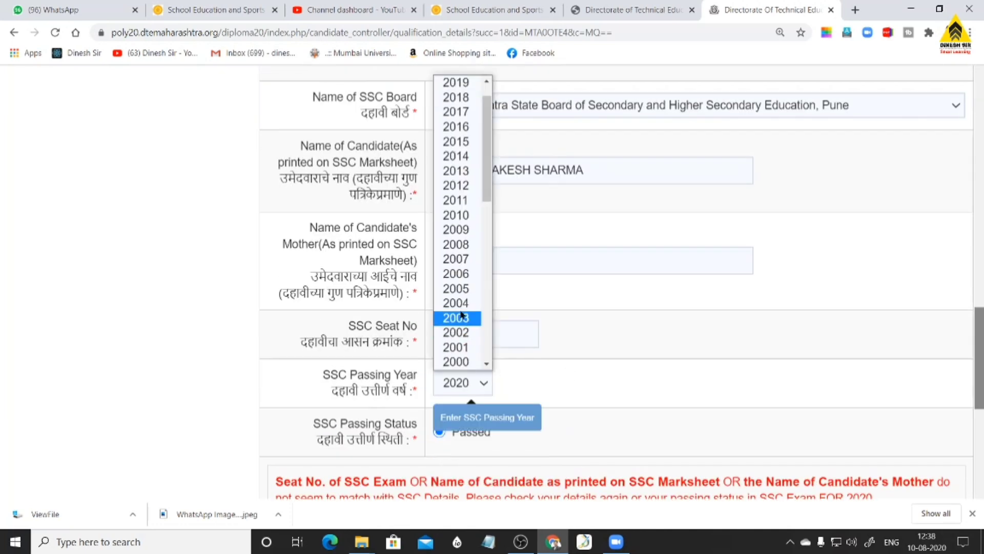
{"action": "left_click", "coordinate": [458, 148]}
{"action": "scroll", "coordinate": [567, 267], "scroll_direction": "down", "scroll_amount": 3}
{"action": "scroll", "coordinate": [564, 333], "scroll_direction": "down", "scroll_amount": 2}
{"action": "scroll", "coordinate": [584, 228], "scroll_direction": "up", "scroll_amount": 2}
{"action": "left_click", "coordinate": [461, 190]}
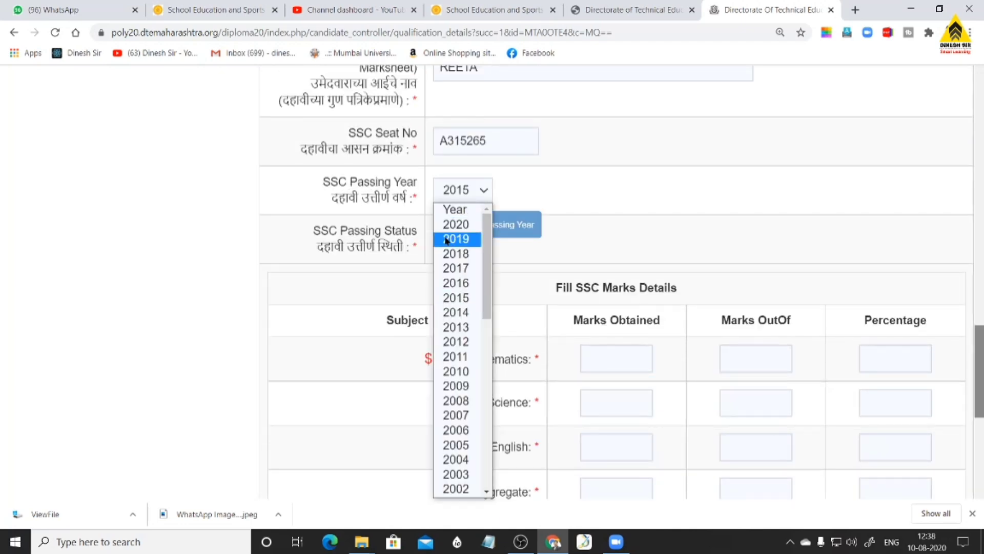
{"action": "left_click", "coordinate": [456, 224]}
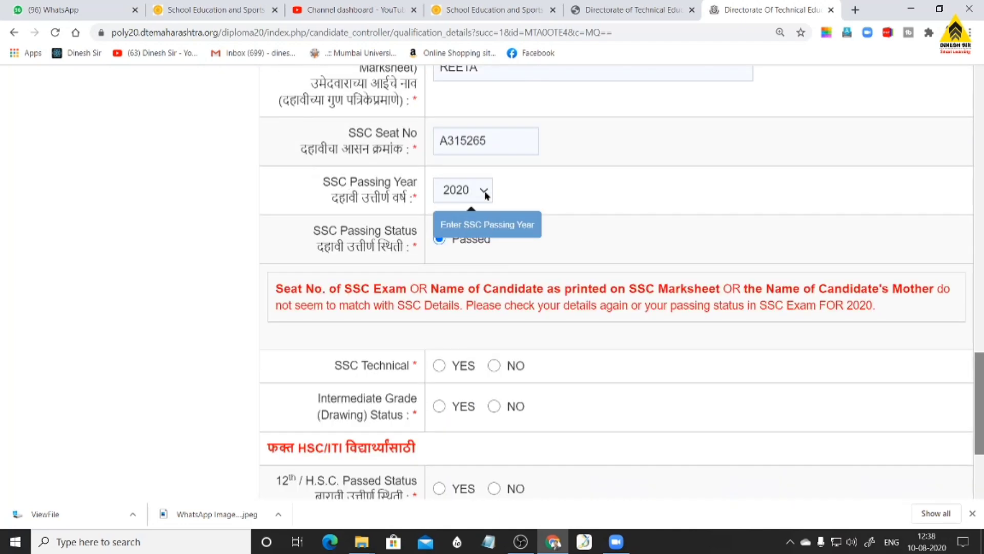
{"action": "left_click", "coordinate": [456, 191]}
{"action": "left_click", "coordinate": [454, 281]}
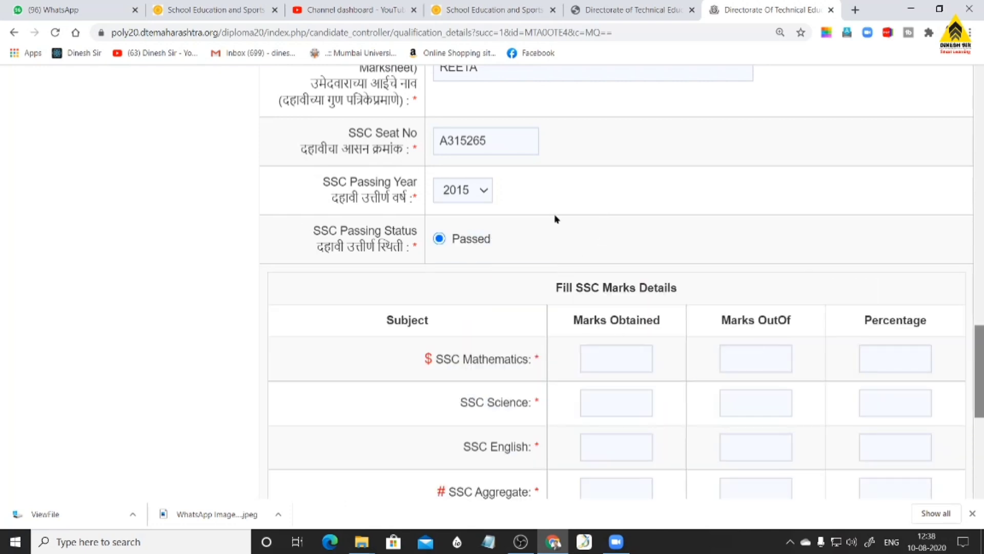
{"action": "scroll", "coordinate": [573, 343], "scroll_direction": "down", "scroll_amount": 1}
Enter the SSC subject marks and an aggregate of 300 out of 500 (60%)
{"action": "left_click", "coordinate": [607, 294]}
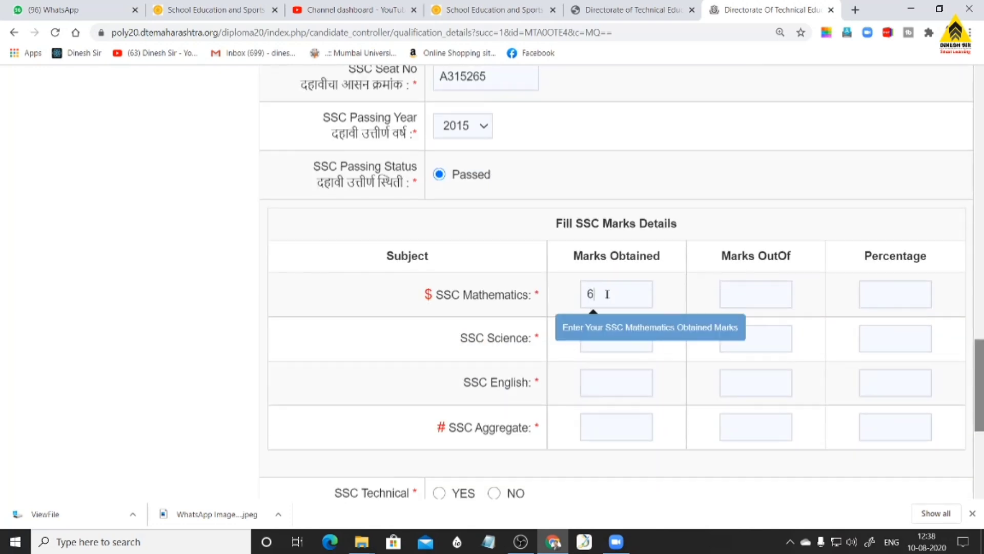
{"action": "key", "text": "Tab"}
{"action": "type", "text": "100"}
{"action": "type", "text": "65"}
{"action": "key", "text": "Tab"}
{"action": "type", "text": "100"}
{"action": "key", "text": "Tab"}
{"action": "key", "text": "Tab"}
{"action": "type", "text": "5"}
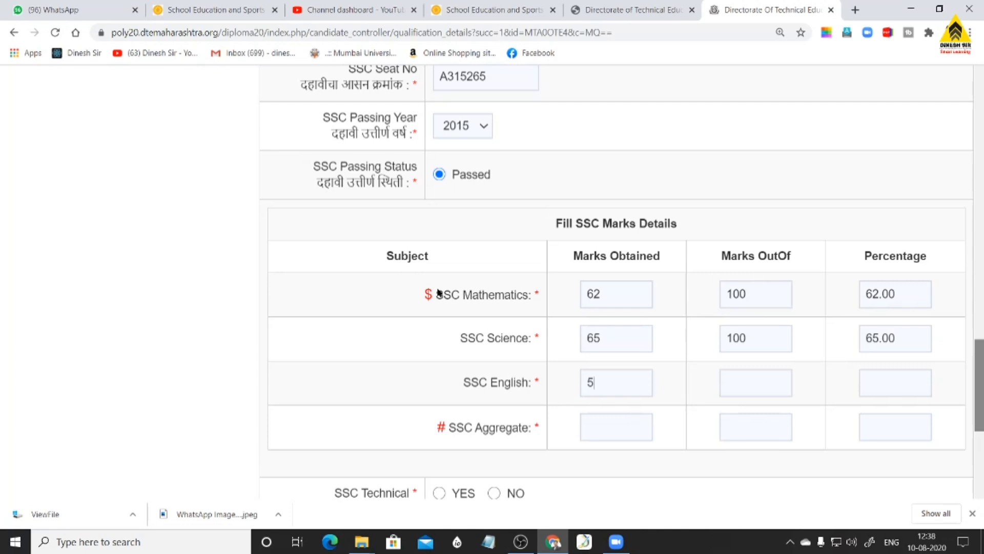
{"action": "type", "text": "100"}
{"action": "key", "text": "Tab"}
{"action": "key", "text": "Tab"}
{"action": "type", "text": "63"}
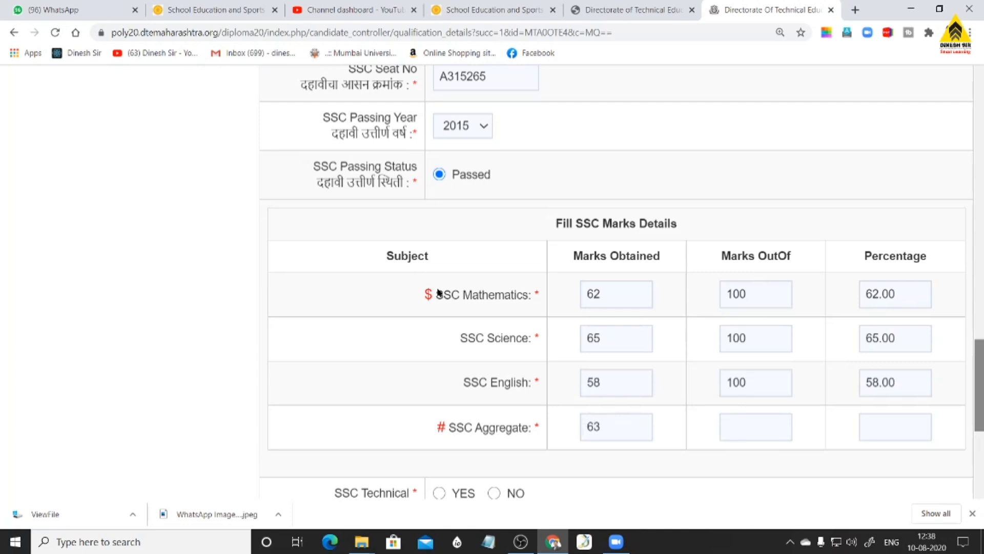
{"action": "left_click_drag", "start_coordinate": [598, 427], "coordinate": [568, 424]}
{"action": "type", "text": "300"}
{"action": "key", "text": "Tab"}
{"action": "type", "text": "500"}
{"action": "key", "text": "Tab"}
{"action": "left_click", "coordinate": [396, 434]}
Mark SSC Technical and Intermediate Grade drawing status as NO
{"action": "scroll", "coordinate": [395, 432], "scroll_direction": "down", "scroll_amount": 3}
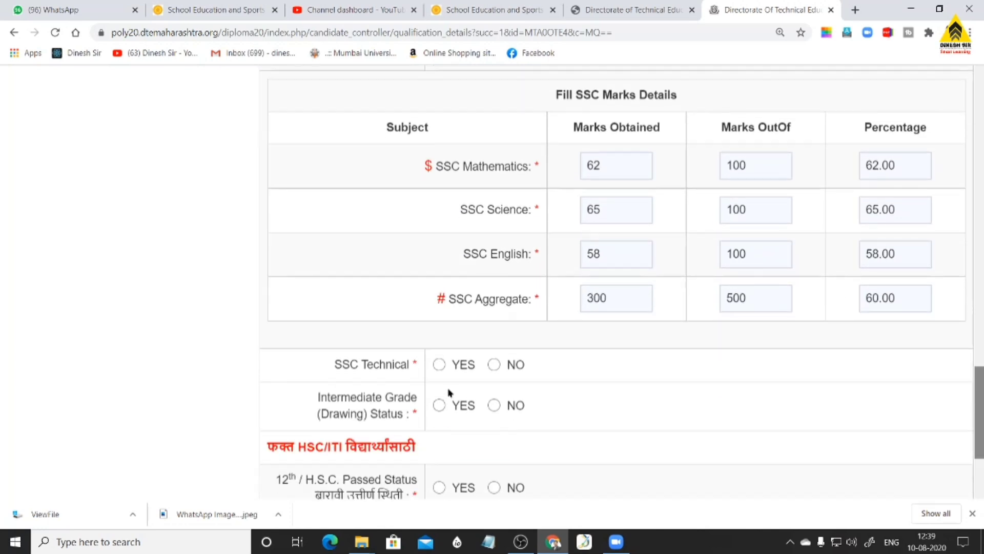
{"action": "left_click", "coordinate": [493, 364]}
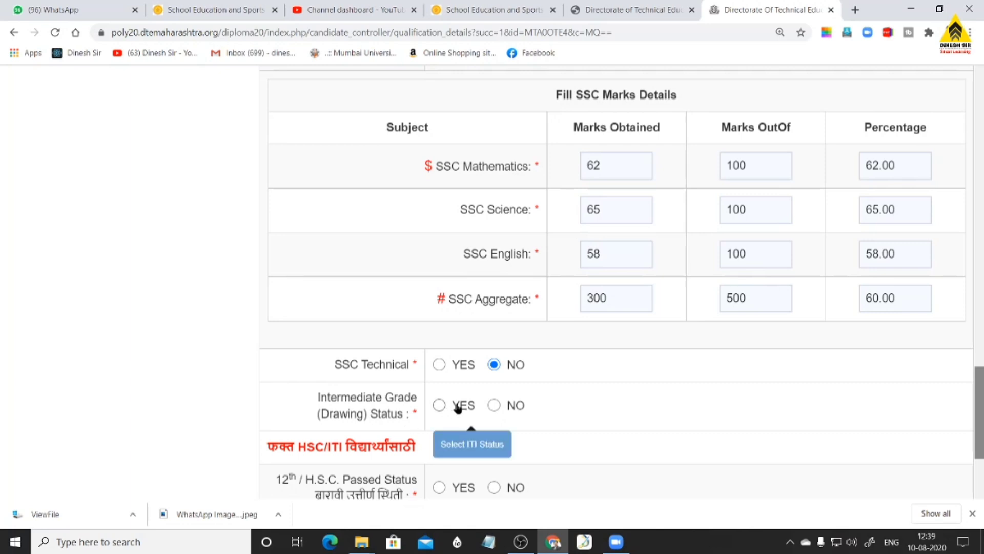
{"action": "left_click", "coordinate": [493, 405]}
{"action": "scroll", "coordinate": [453, 420], "scroll_direction": "down", "scroll_amount": 2}
{"action": "scroll", "coordinate": [453, 420], "scroll_direction": "down", "scroll_amount": 1}
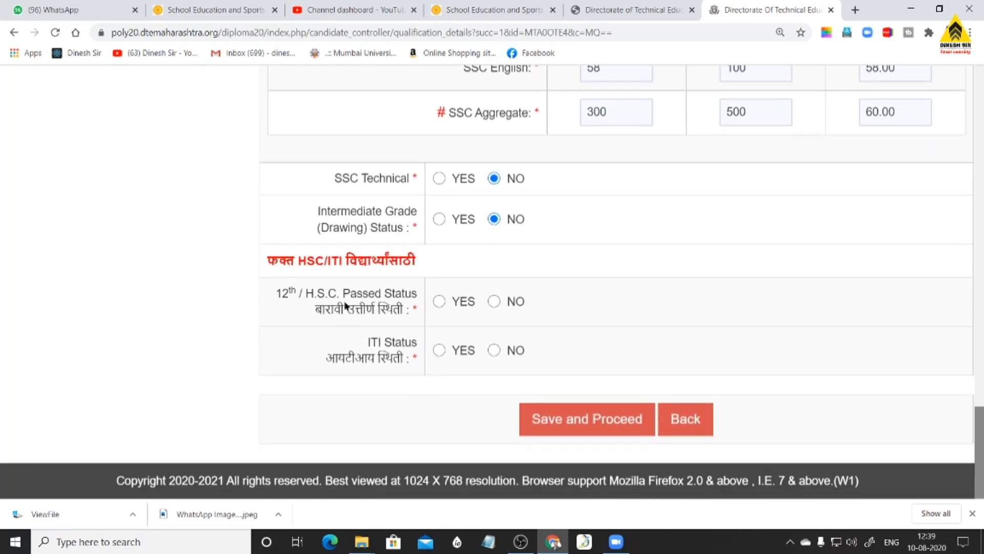
Set 12th/H.S.C. and ITI status to NO, then save and confirm the qualification details
{"action": "left_click", "coordinate": [494, 302]}
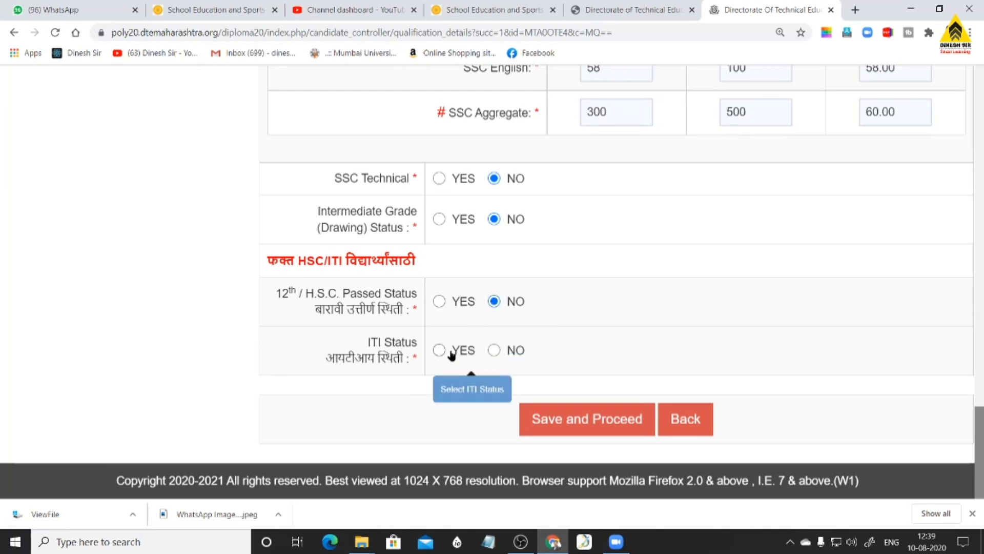
{"action": "left_click", "coordinate": [496, 350]}
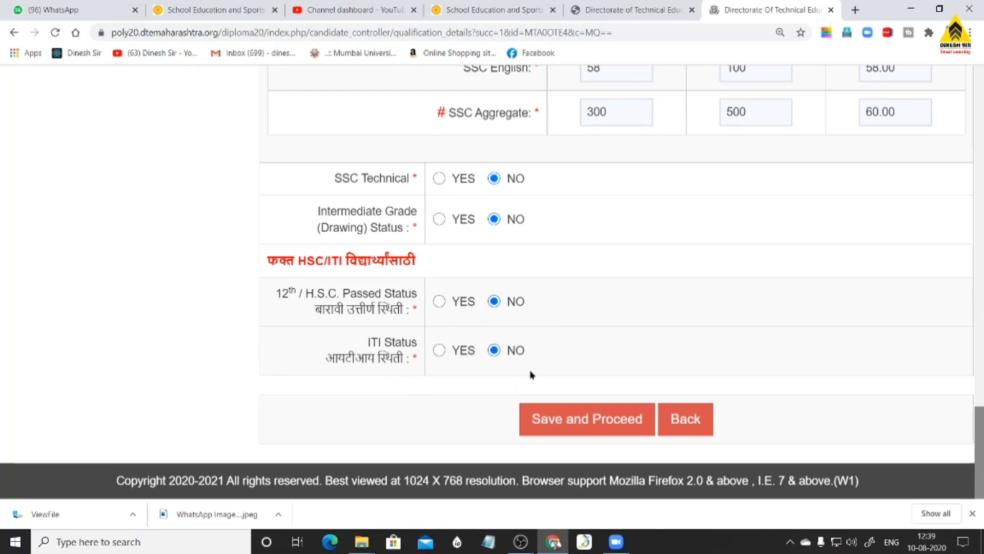
{"action": "left_click", "coordinate": [585, 426]}
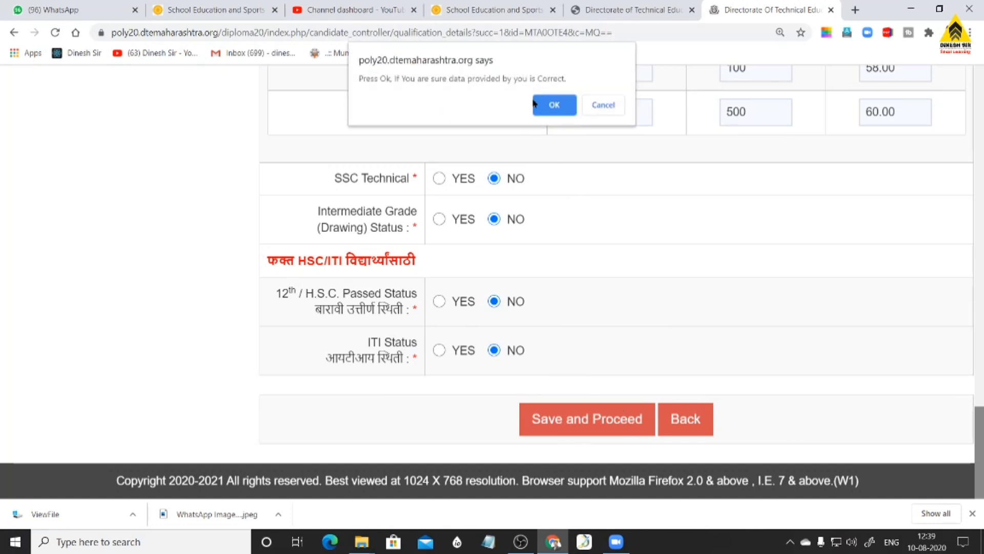
{"action": "left_click", "coordinate": [548, 106]}
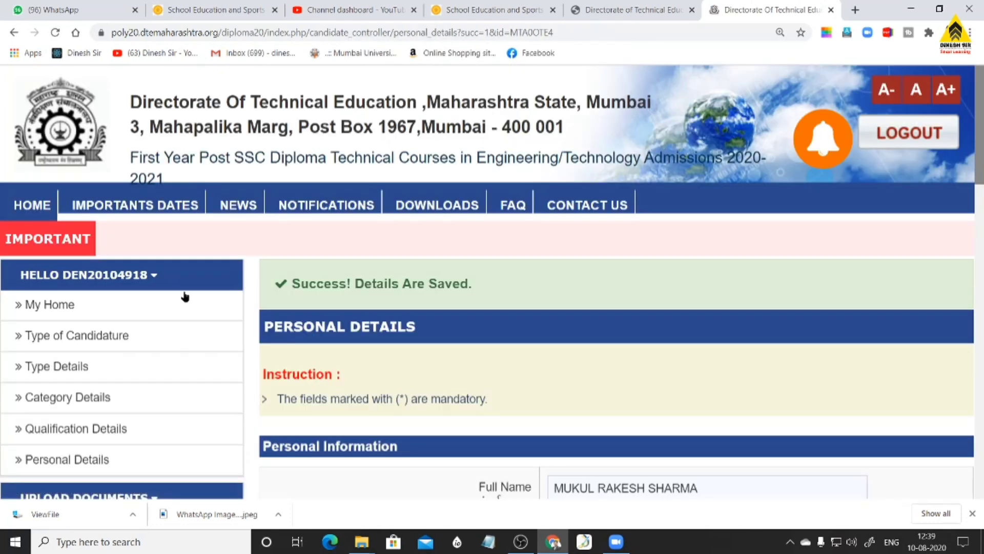
Set the date of birth to 2 May 2001
{"action": "scroll", "coordinate": [345, 388], "scroll_direction": "down", "scroll_amount": 12}
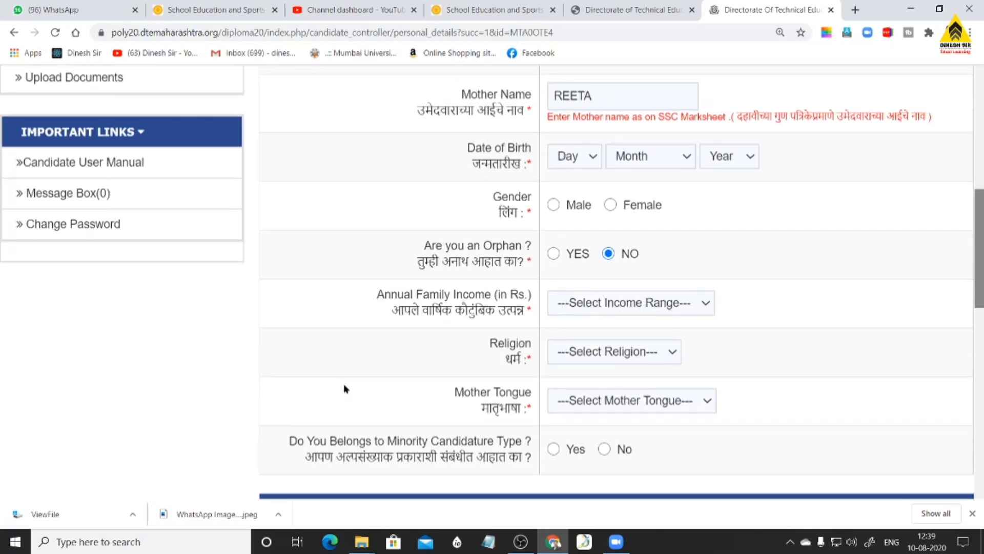
{"action": "scroll", "coordinate": [345, 388], "scroll_direction": "up", "scroll_amount": 10}
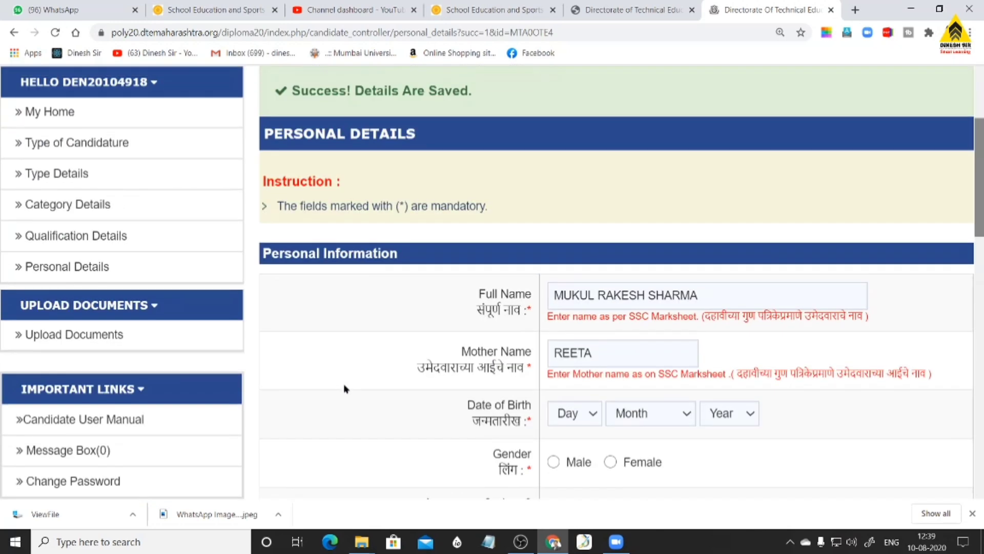
{"action": "left_click", "coordinate": [590, 418]}
{"action": "left_click", "coordinate": [564, 112]}
{"action": "left_click", "coordinate": [651, 413]}
{"action": "left_click", "coordinate": [631, 290]}
{"action": "left_click", "coordinate": [728, 413]}
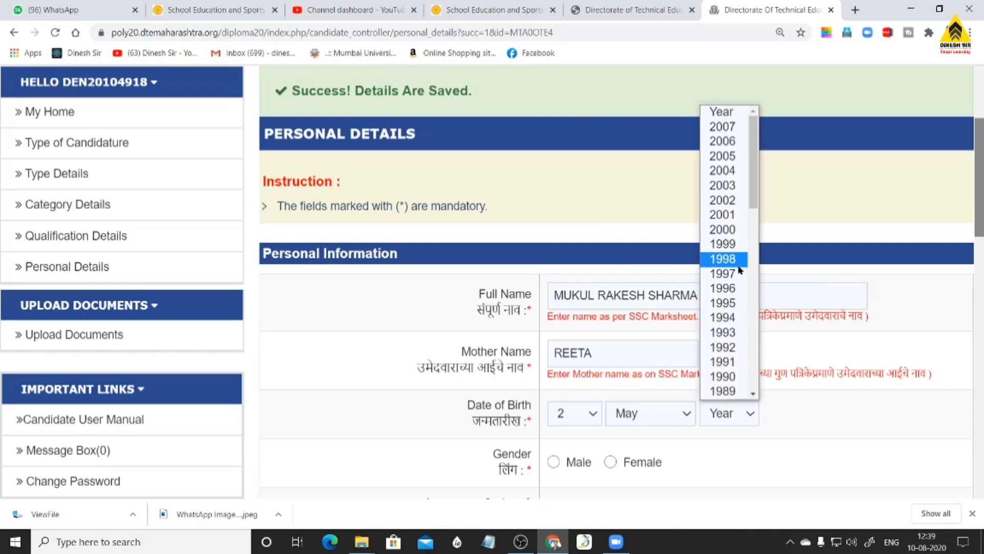
{"action": "left_click", "coordinate": [723, 171]}
{"action": "left_click", "coordinate": [740, 416]}
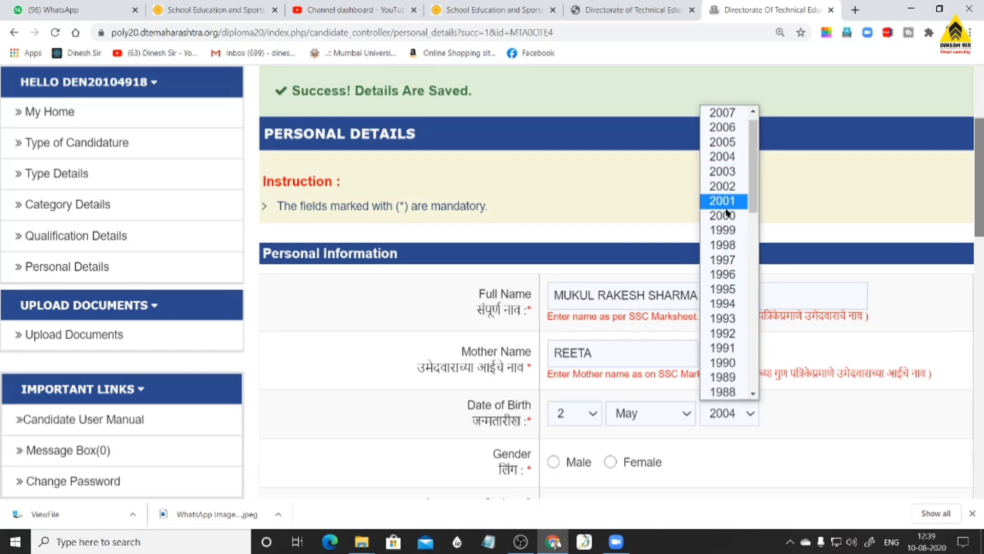
{"action": "left_click", "coordinate": [723, 201]}
Choose gender Male, family income 3,00,001 - 3,50,000, religion Hindu and mother tongue Hindi
{"action": "scroll", "coordinate": [661, 446], "scroll_direction": "down", "scroll_amount": 2}
{"action": "left_click", "coordinate": [554, 333]}
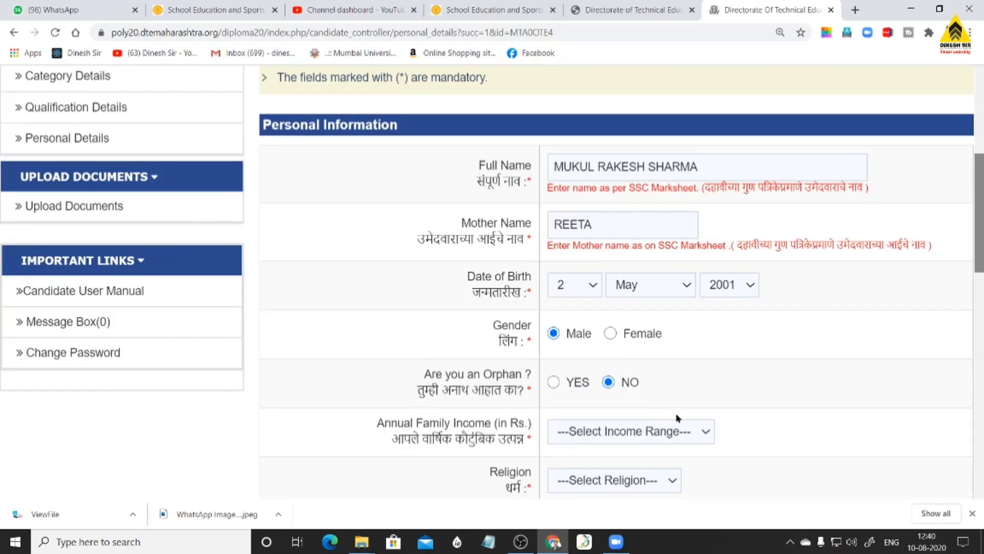
{"action": "scroll", "coordinate": [565, 333], "scroll_direction": "down", "scroll_amount": 1}
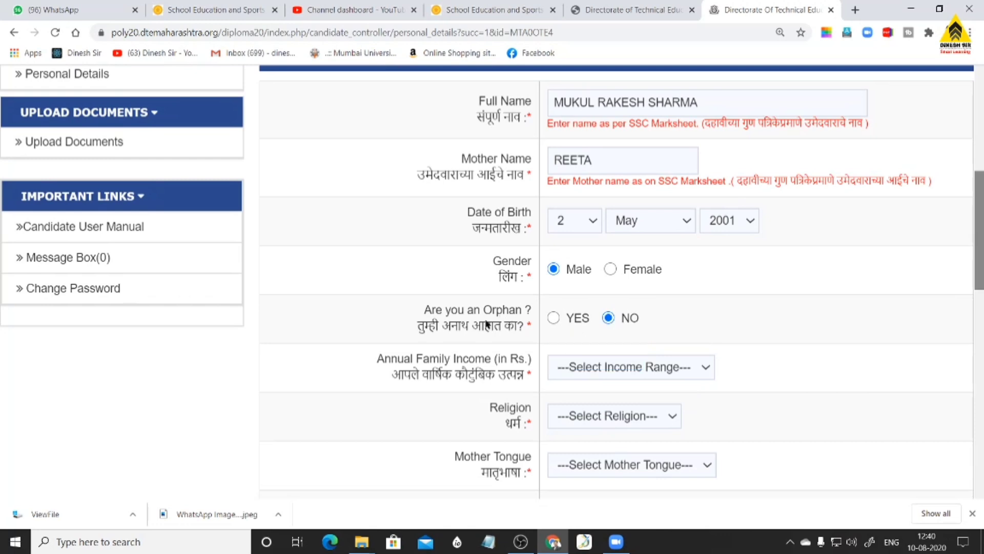
{"action": "scroll", "coordinate": [533, 380], "scroll_direction": "down", "scroll_amount": 1}
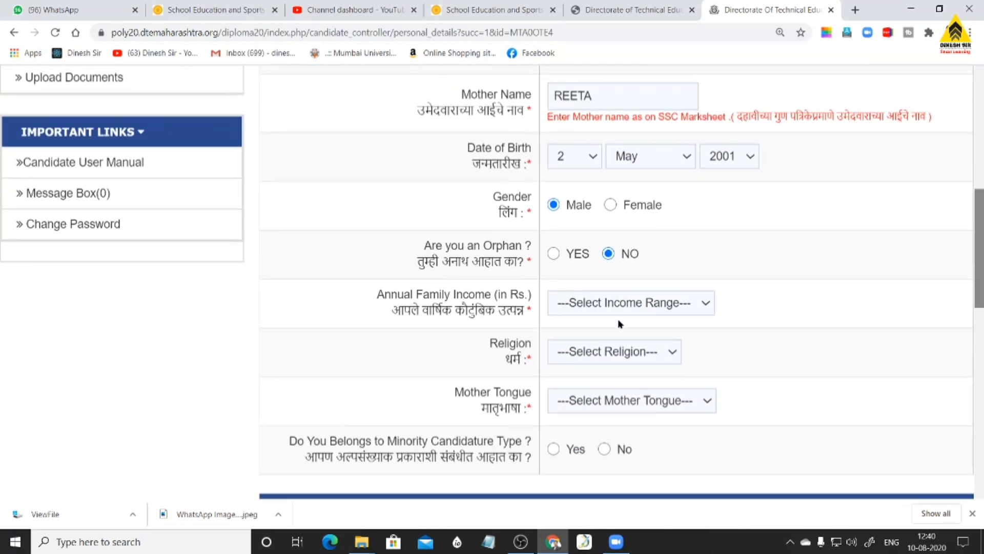
{"action": "left_click", "coordinate": [623, 304]}
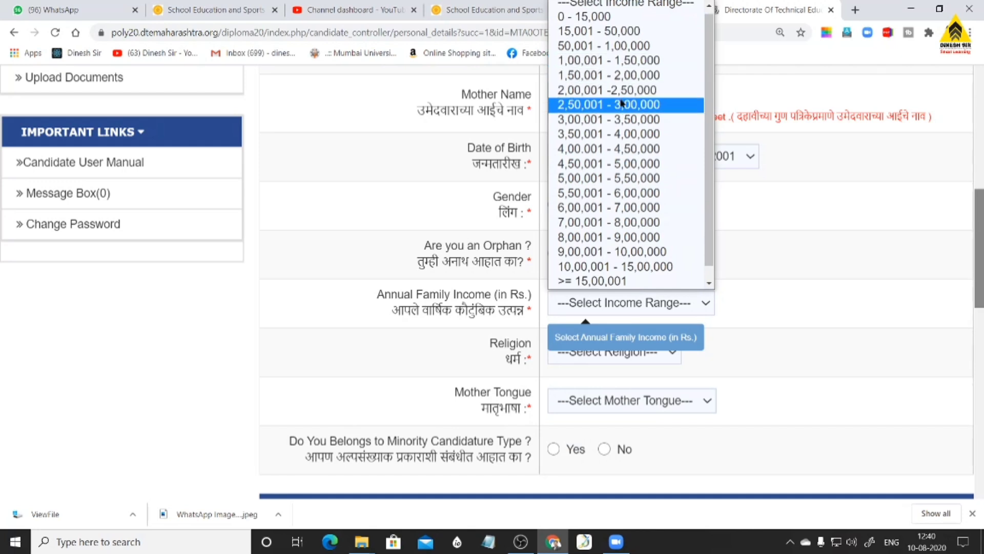
{"action": "left_click", "coordinate": [623, 119]}
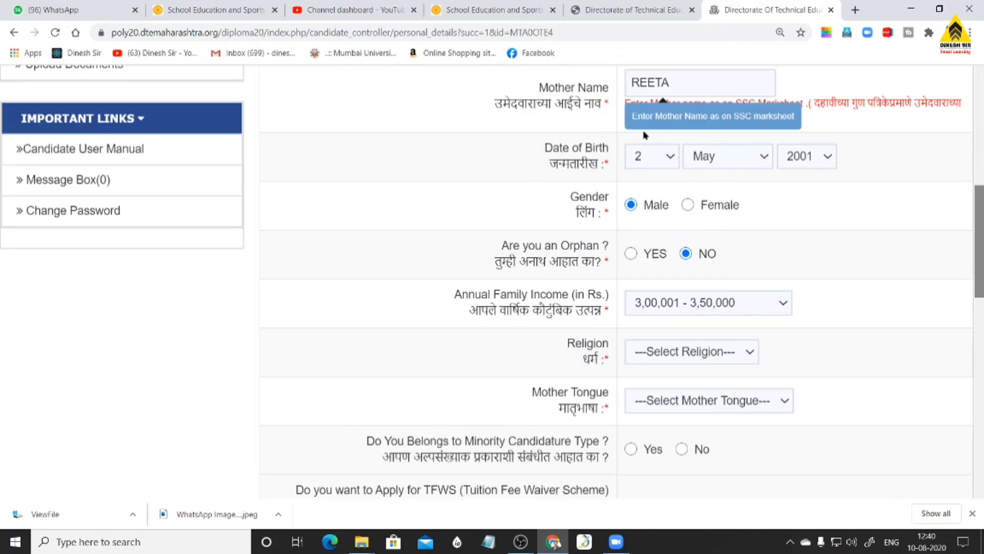
{"action": "left_click", "coordinate": [675, 358]}
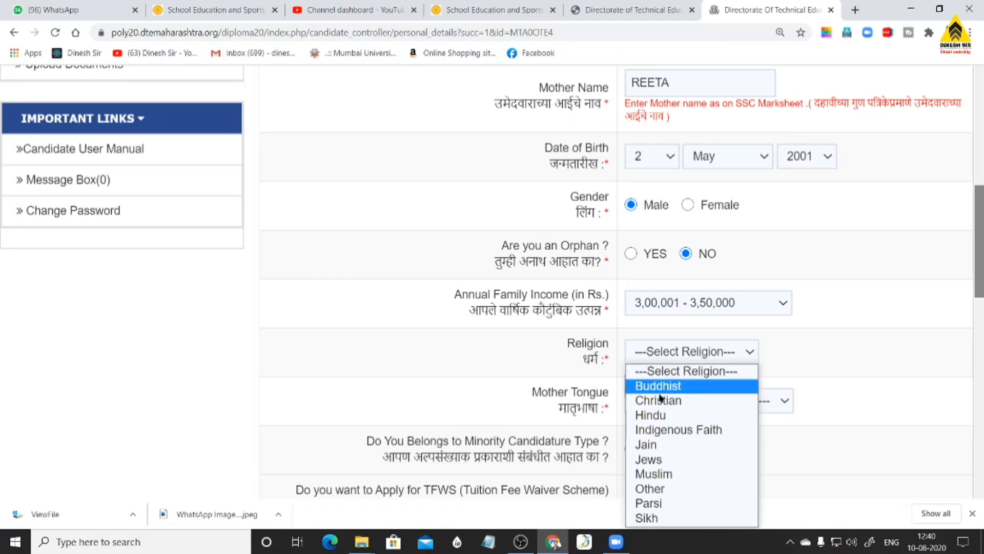
{"action": "left_click", "coordinate": [664, 422]}
{"action": "left_click", "coordinate": [672, 394]}
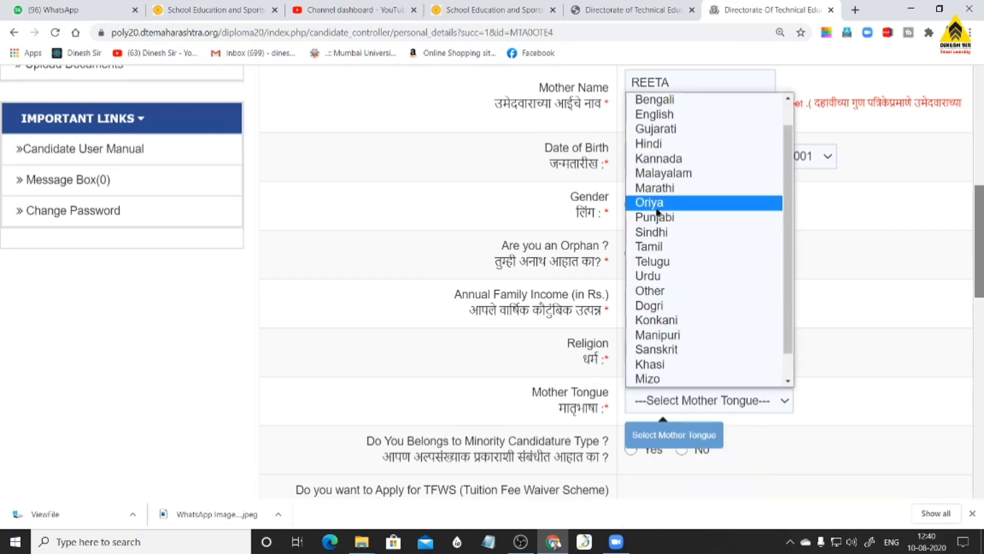
{"action": "left_click", "coordinate": [656, 146]}
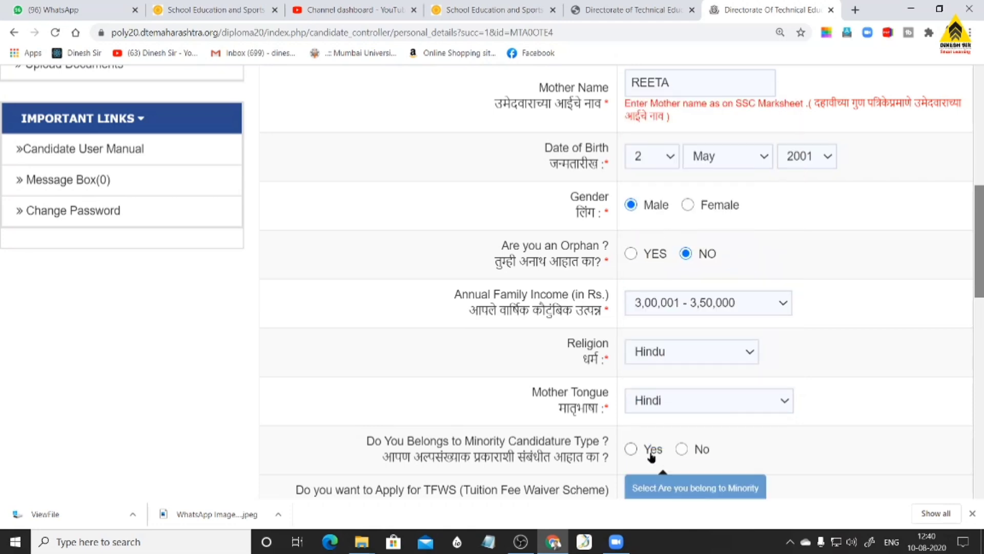
Keep Hindi as mother tongue and claim Yes for linguistic minority candidature
{"action": "scroll", "coordinate": [636, 448], "scroll_direction": "down", "scroll_amount": 5}
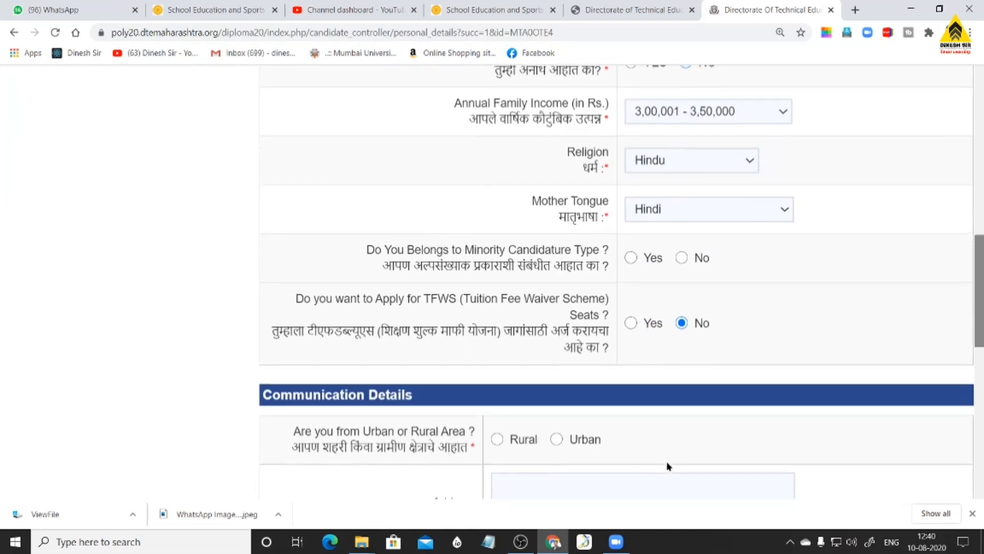
{"action": "left_click", "coordinate": [667, 202]}
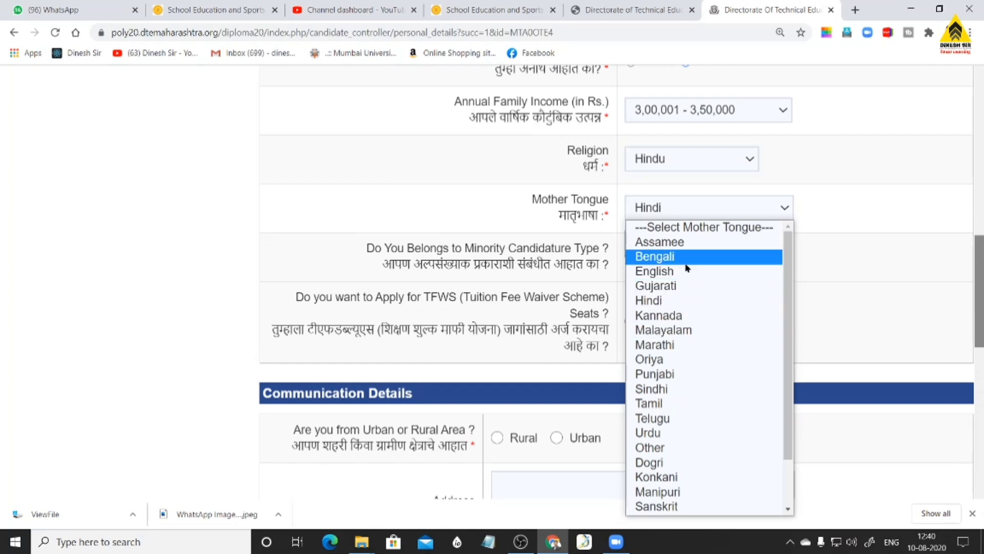
{"action": "left_click", "coordinate": [672, 302]}
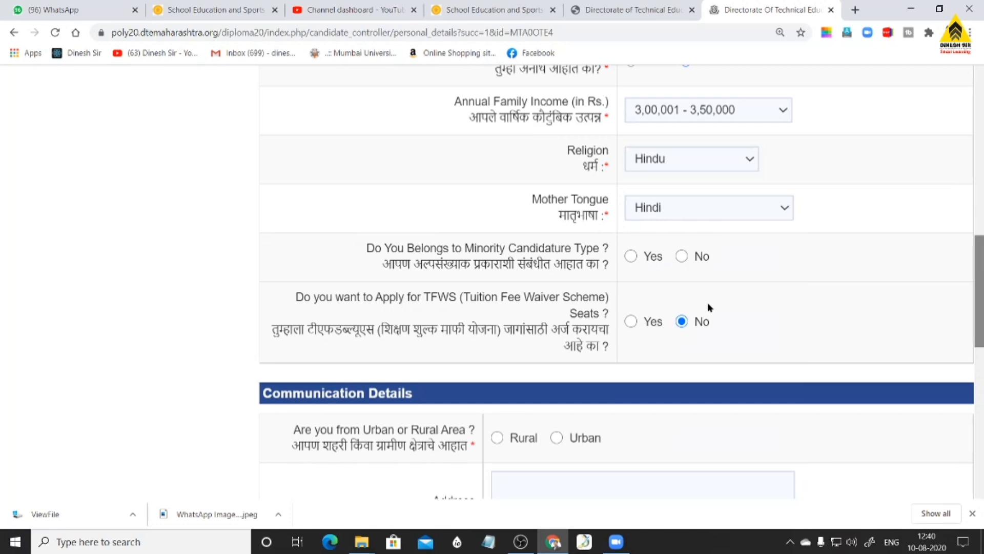
{"action": "left_click", "coordinate": [631, 256]}
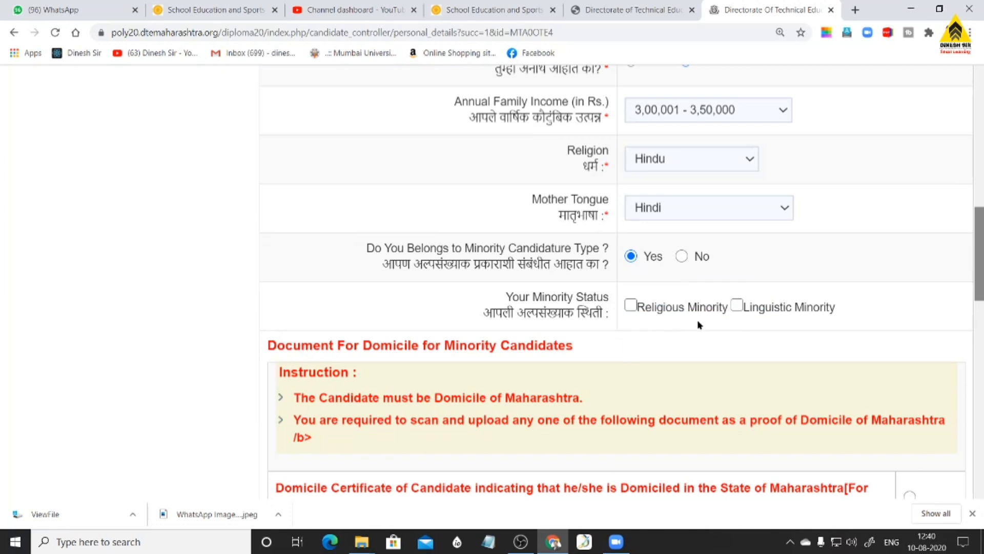
{"action": "left_click", "coordinate": [737, 306]}
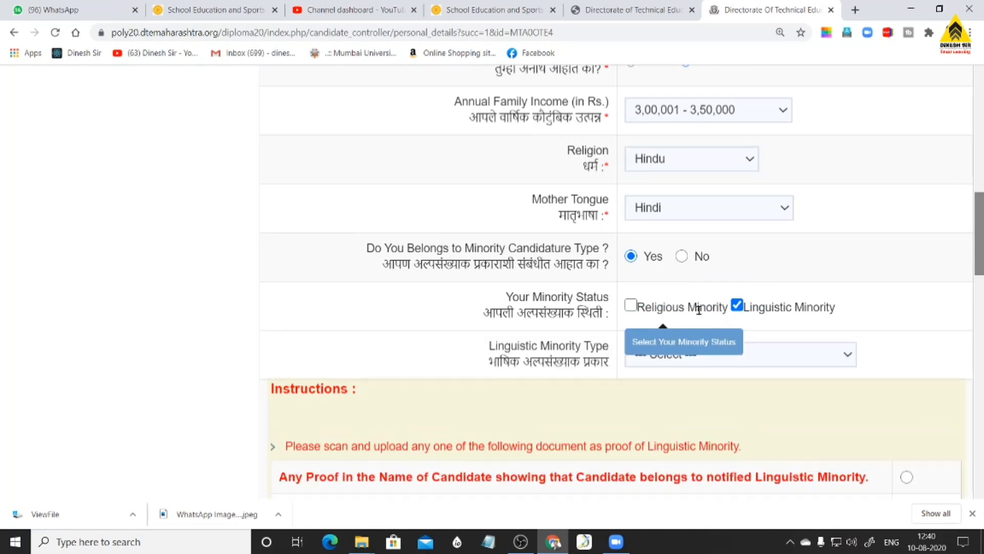
Choose Linguistic Minority - Hindi with Proforma O self declaration as the proof
{"action": "scroll", "coordinate": [753, 347], "scroll_direction": "down", "scroll_amount": 1}
{"action": "left_click", "coordinate": [754, 301]}
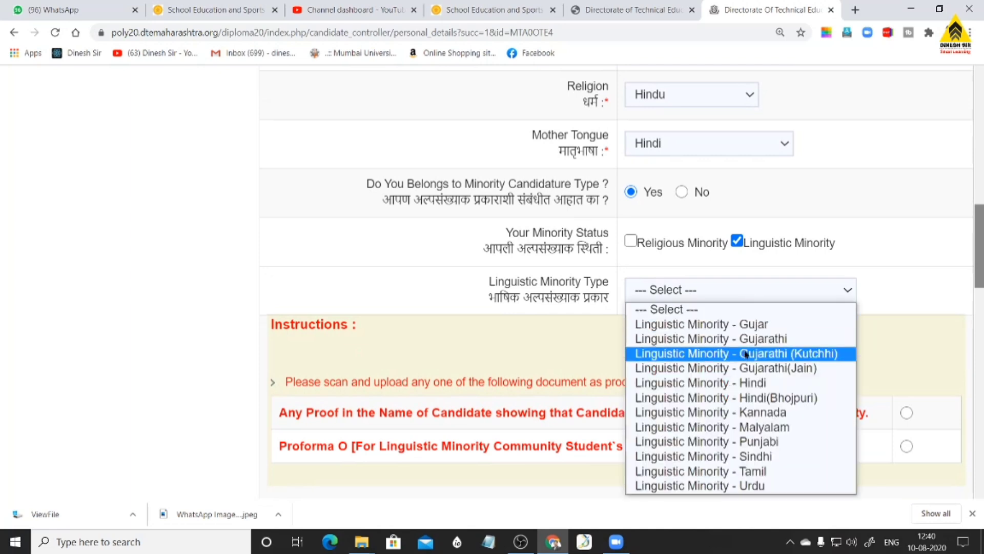
{"action": "left_click", "coordinate": [743, 383]}
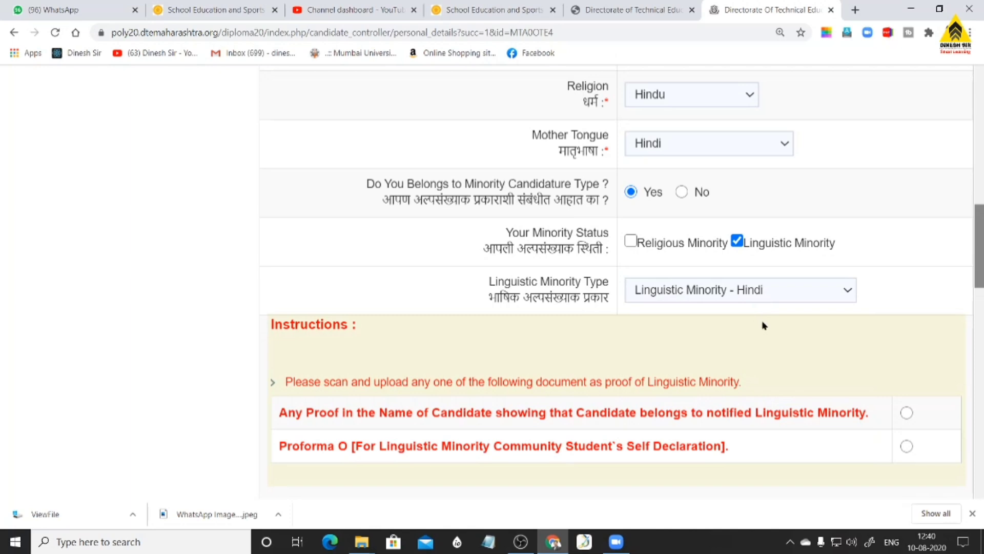
{"action": "scroll", "coordinate": [806, 335], "scroll_direction": "down", "scroll_amount": 2}
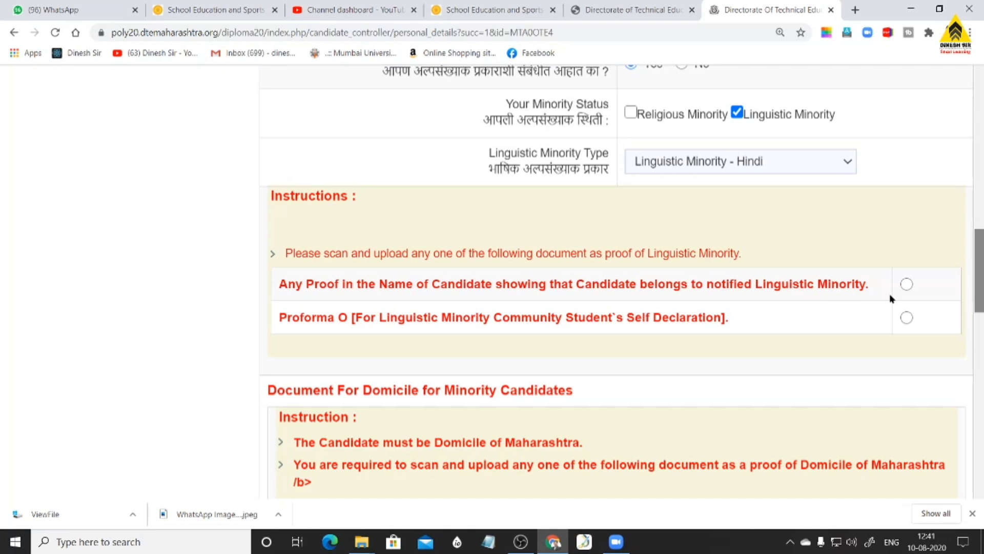
{"action": "left_click", "coordinate": [906, 317]}
{"action": "left_click_drag", "start_coordinate": [570, 314], "coordinate": [740, 323]}
{"action": "left_click", "coordinate": [780, 359]}
Pick Birth Certificate as the minority domicile document after reviewing the certificate options
{"action": "scroll", "coordinate": [781, 359], "scroll_direction": "down", "scroll_amount": 2}
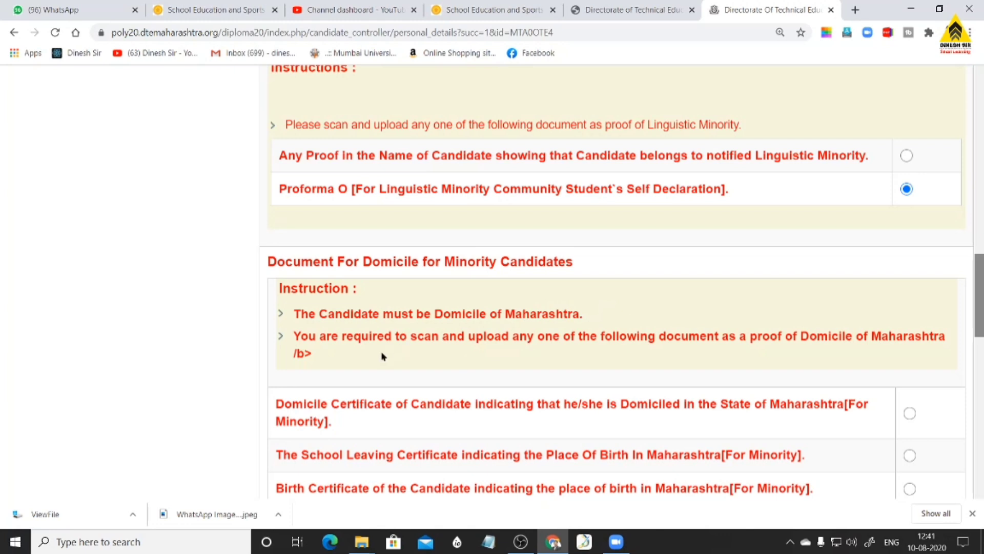
{"action": "scroll", "coordinate": [577, 399], "scroll_direction": "down", "scroll_amount": 1}
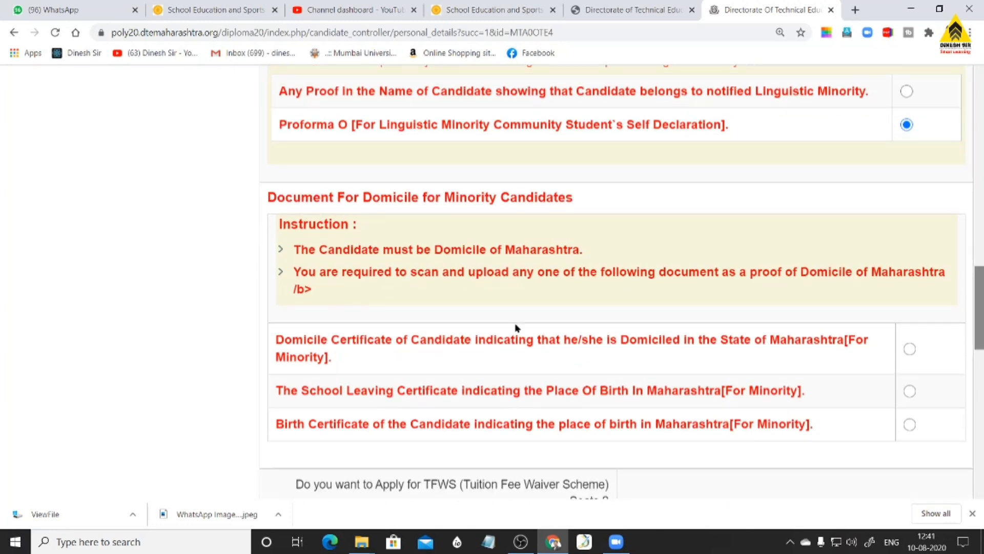
{"action": "left_click_drag", "start_coordinate": [279, 337], "coordinate": [807, 361]}
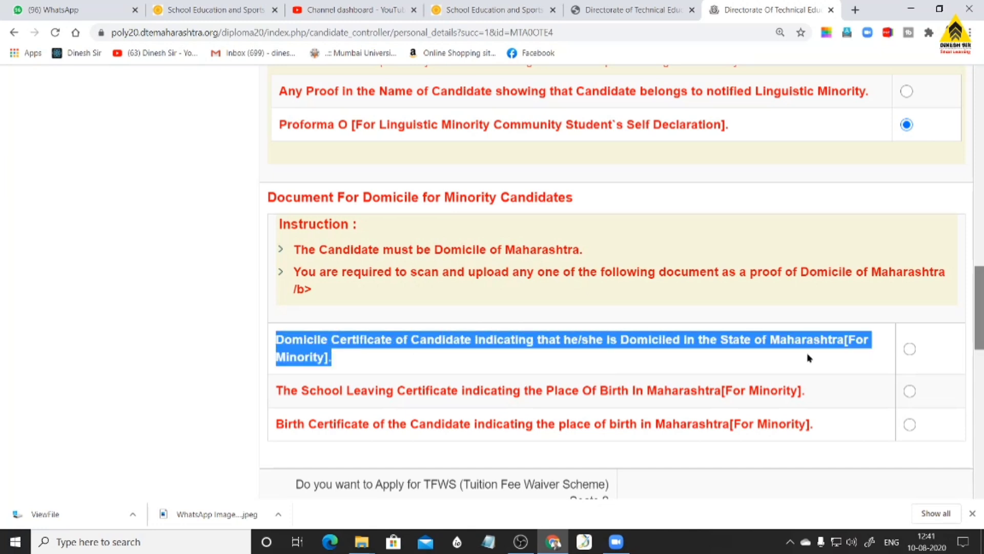
{"action": "scroll", "coordinate": [785, 362], "scroll_direction": "down", "scroll_amount": 1}
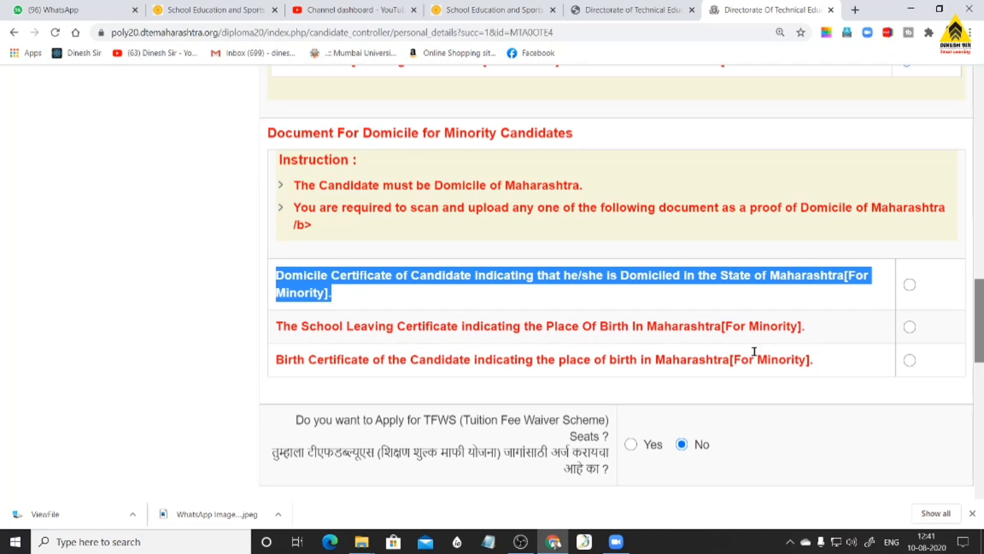
{"action": "left_click_drag", "start_coordinate": [279, 326], "coordinate": [823, 361]}
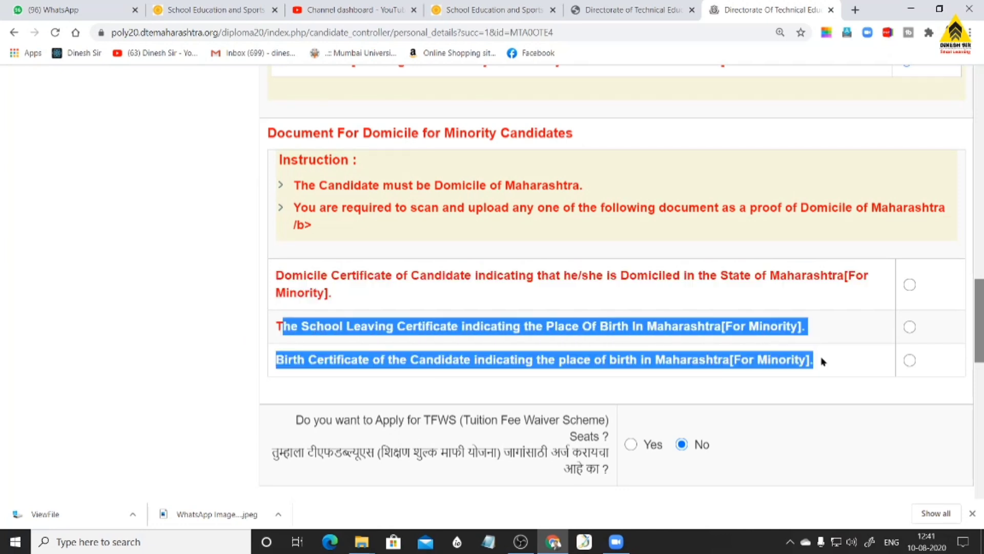
{"action": "left_click", "coordinate": [874, 337]}
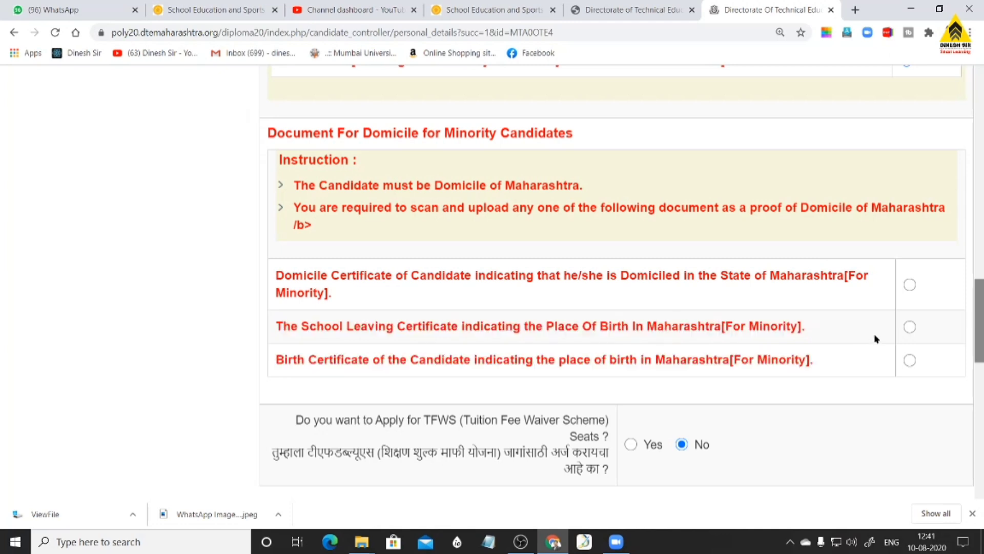
{"action": "left_click", "coordinate": [910, 361]}
{"action": "left_click", "coordinate": [910, 327]}
{"action": "left_click", "coordinate": [910, 361]}
{"action": "scroll", "coordinate": [695, 356], "scroll_direction": "down", "scroll_amount": 4}
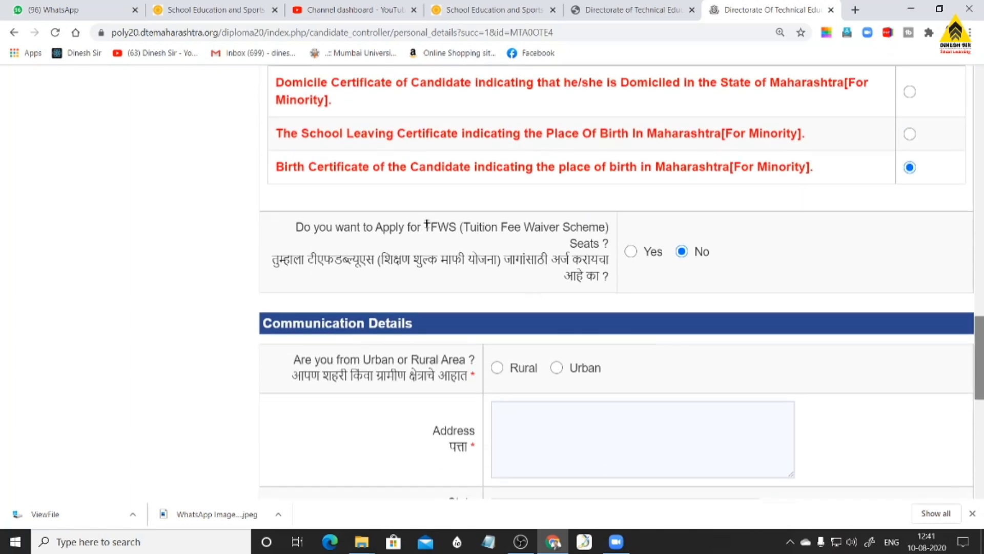
{"action": "left_click_drag", "start_coordinate": [425, 226], "coordinate": [606, 227]}
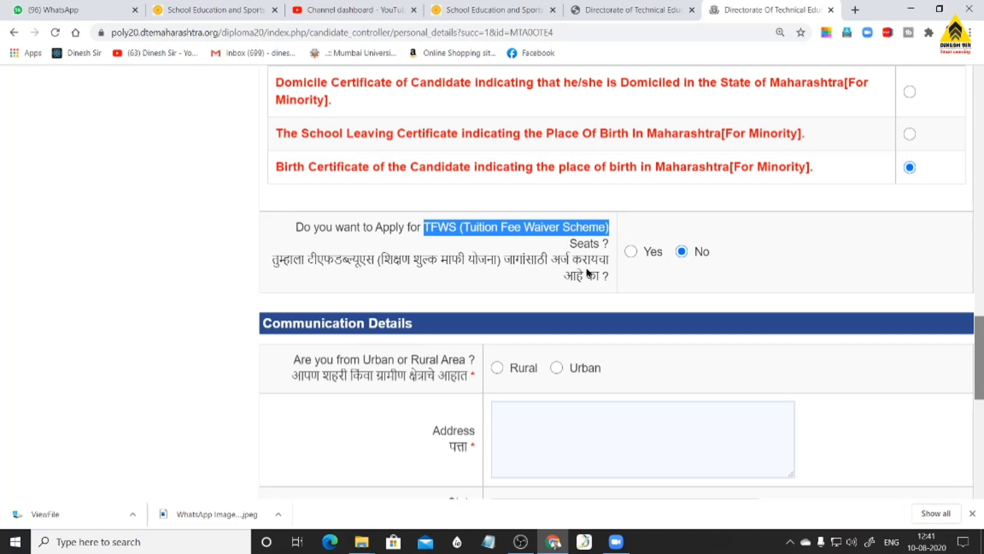
Answer Yes for TFWS seats and read the eligibility rules, including the Rs.8 lakh income limit
{"action": "left_click", "coordinate": [630, 251]}
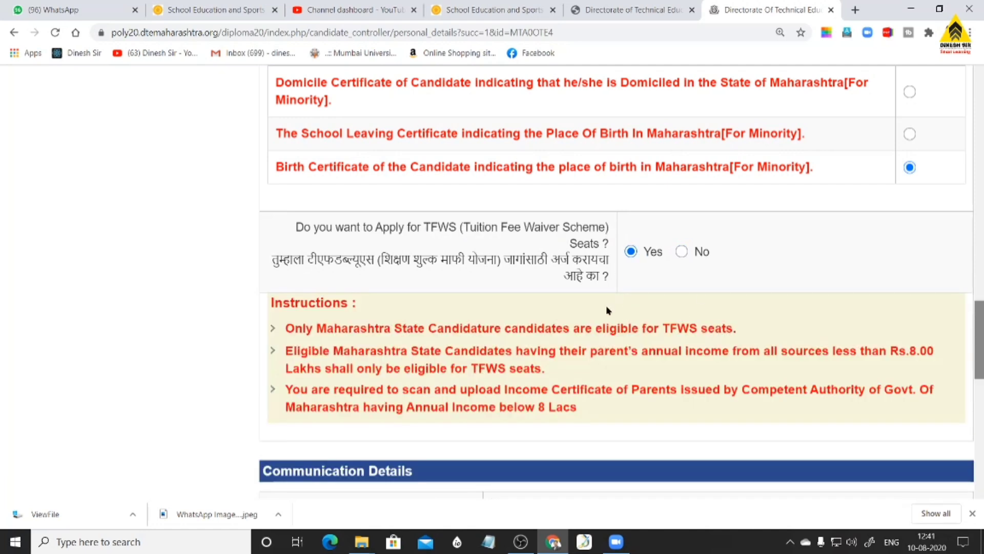
{"action": "scroll", "coordinate": [606, 308], "scroll_direction": "down", "scroll_amount": 1}
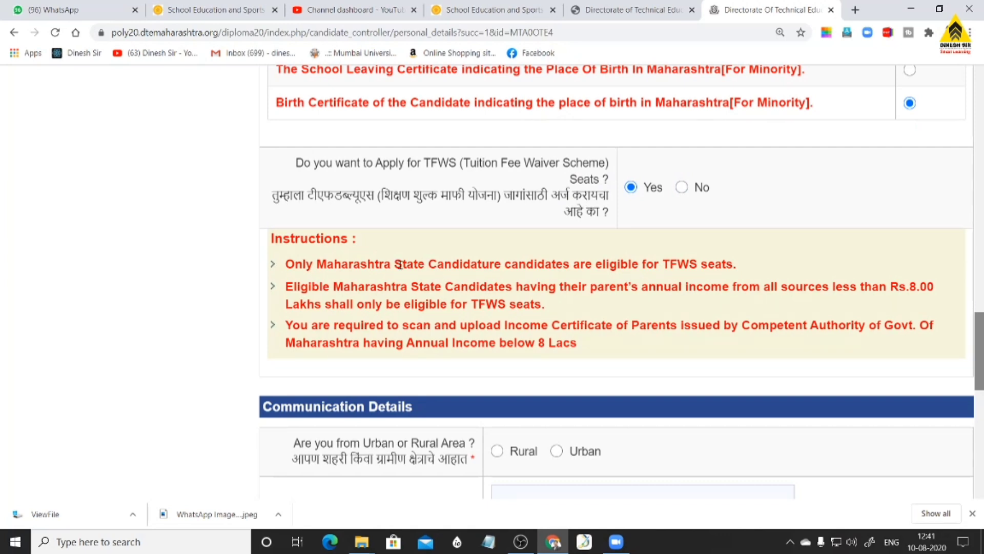
{"action": "left_click_drag", "start_coordinate": [320, 264], "coordinate": [746, 261]}
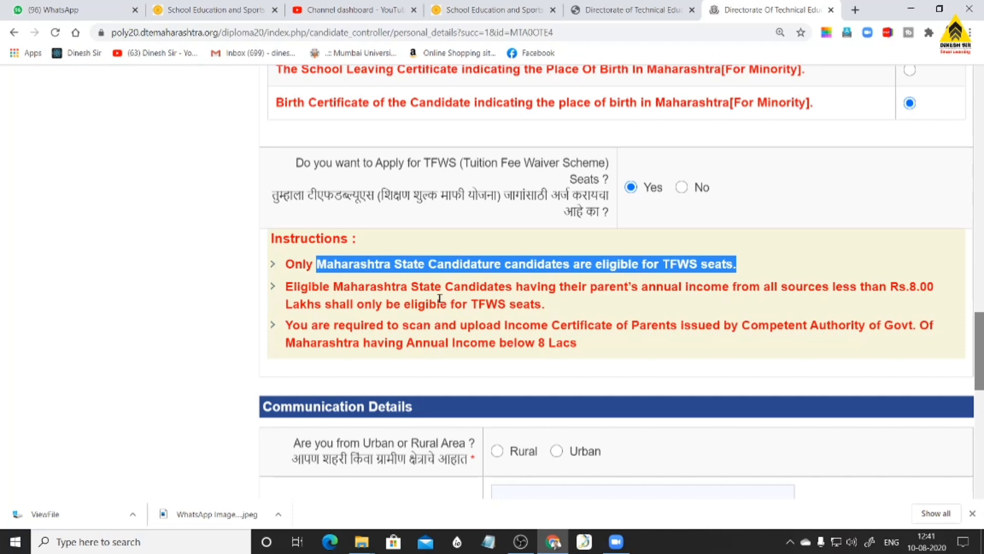
{"action": "left_click_drag", "start_coordinate": [590, 286], "coordinate": [952, 312]}
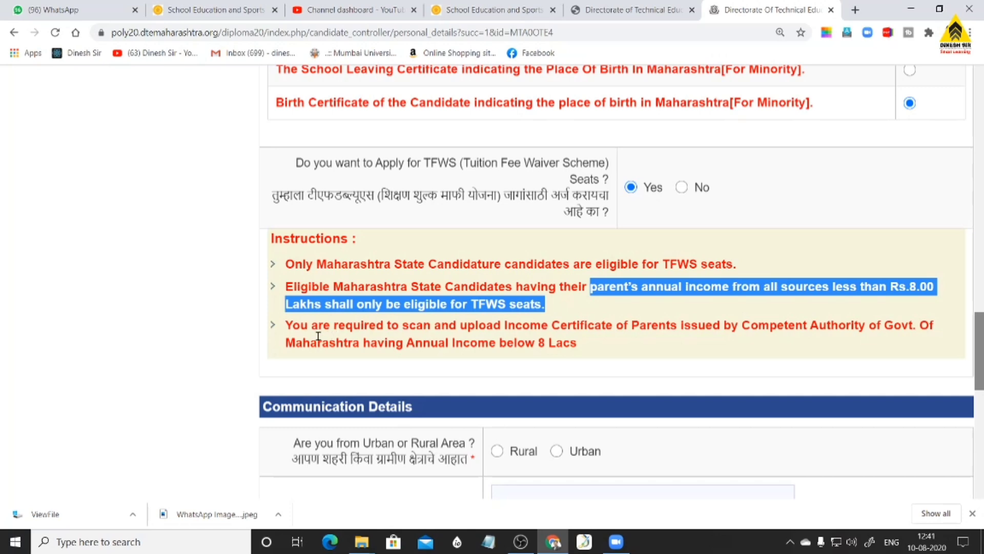
{"action": "left_click_drag", "start_coordinate": [283, 328], "coordinate": [571, 376]}
{"action": "scroll", "coordinate": [569, 368], "scroll_direction": "down", "scroll_amount": 3}
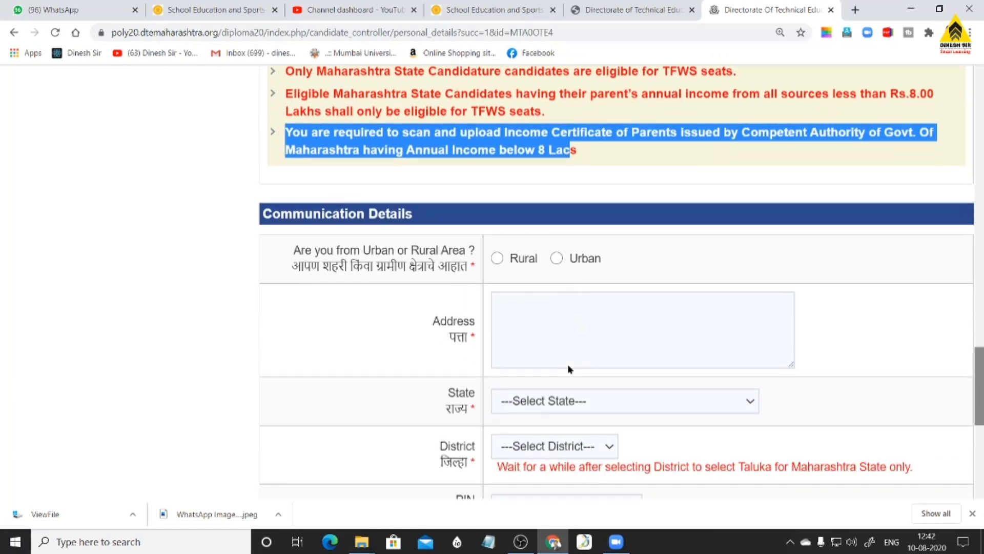
{"action": "scroll", "coordinate": [547, 324], "scroll_direction": "up", "scroll_amount": 3}
{"action": "scroll", "coordinate": [547, 324], "scroll_direction": "down", "scroll_amount": 2}
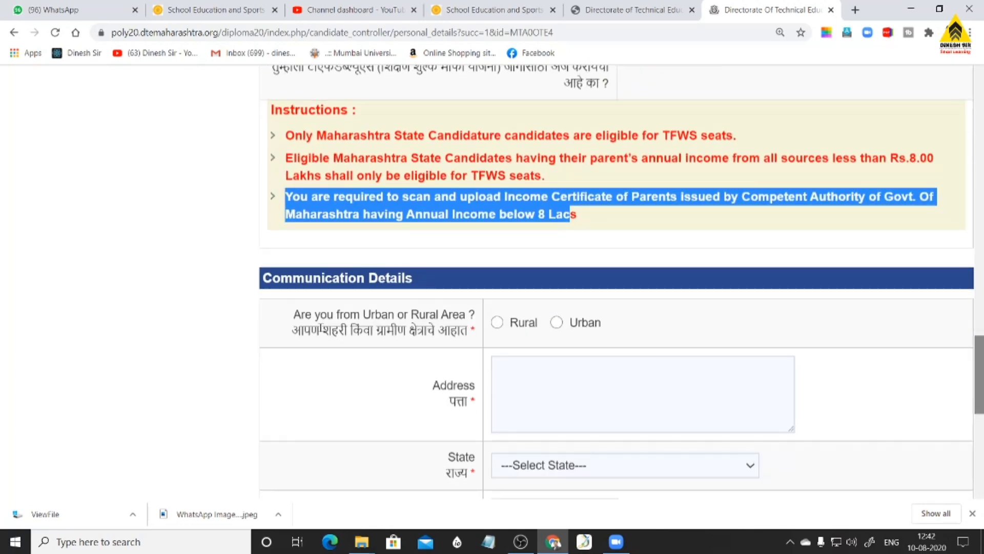
{"action": "left_click", "coordinate": [557, 322]}
{"action": "left_click", "coordinate": [527, 388]}
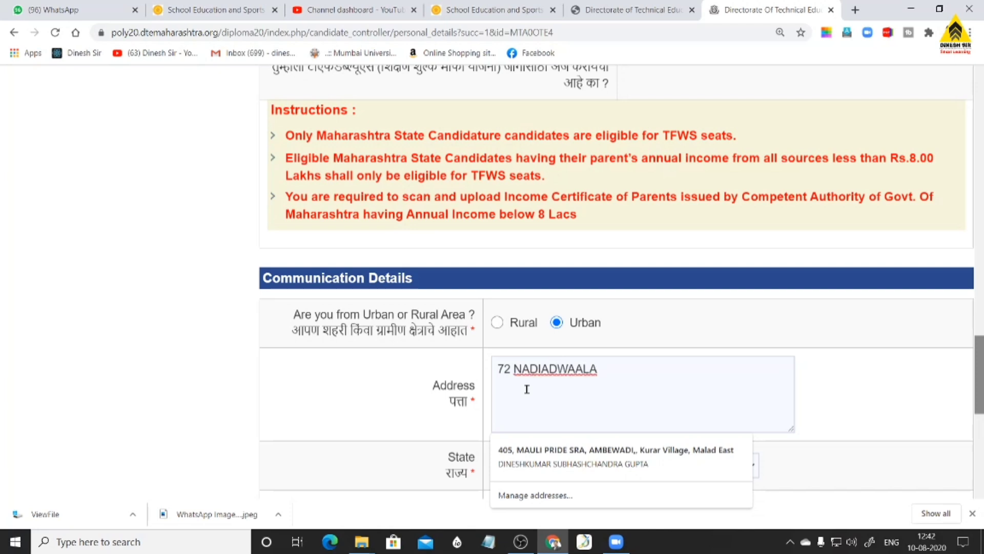
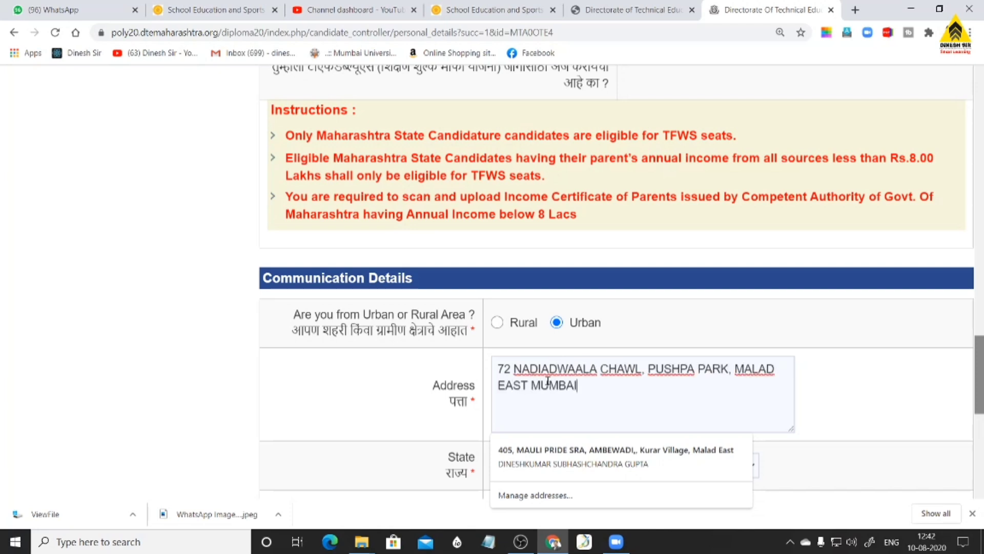
Set state Maharashtra, district Mumbai-Suburban, and taluka and village Mumbai Suburban
{"action": "left_click", "coordinate": [449, 443]}
{"action": "scroll", "coordinate": [528, 463], "scroll_direction": "down", "scroll_amount": 2}
{"action": "left_click", "coordinate": [570, 339]}
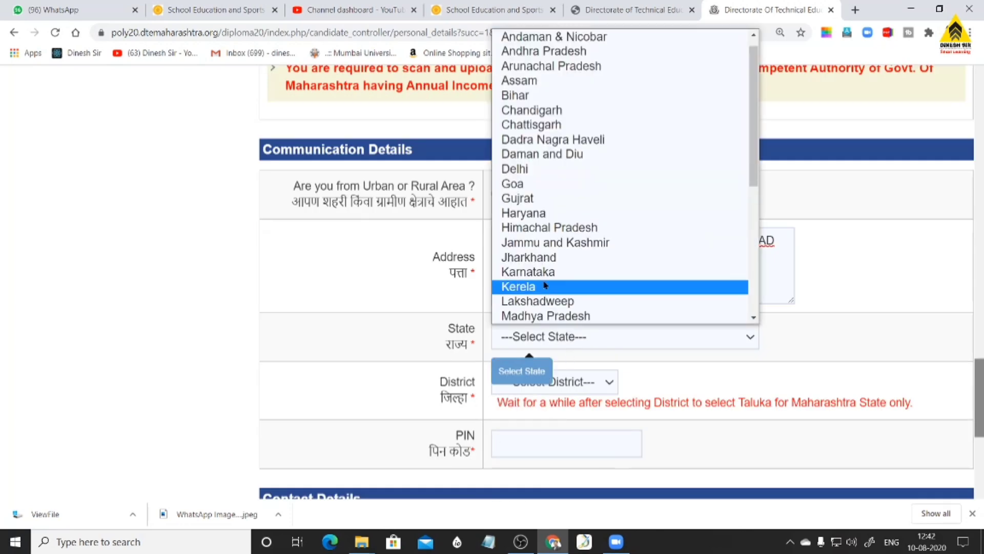
{"action": "scroll", "coordinate": [564, 220], "scroll_direction": "down", "scroll_amount": 5}
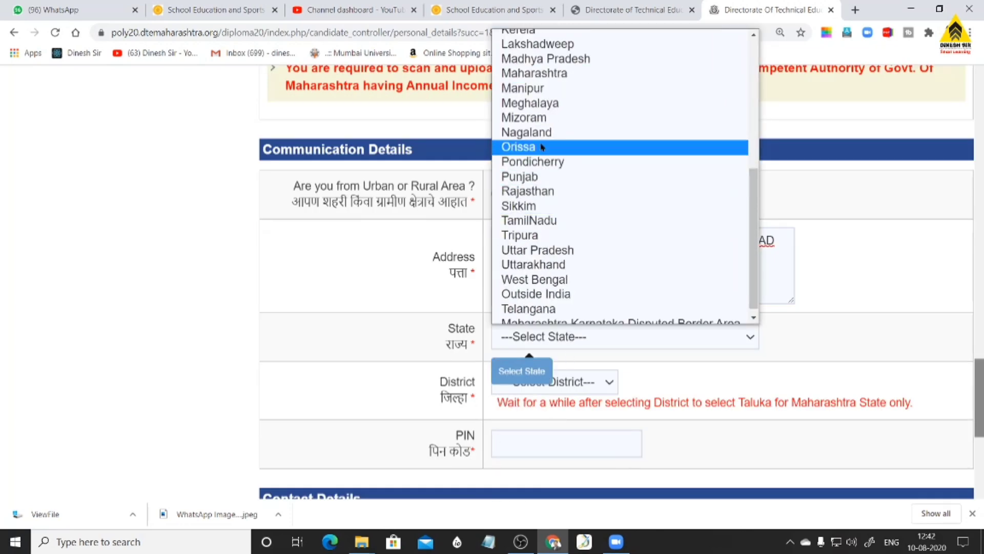
{"action": "left_click", "coordinate": [547, 80]}
{"action": "left_click", "coordinate": [605, 391]}
{"action": "left_click", "coordinate": [594, 346]}
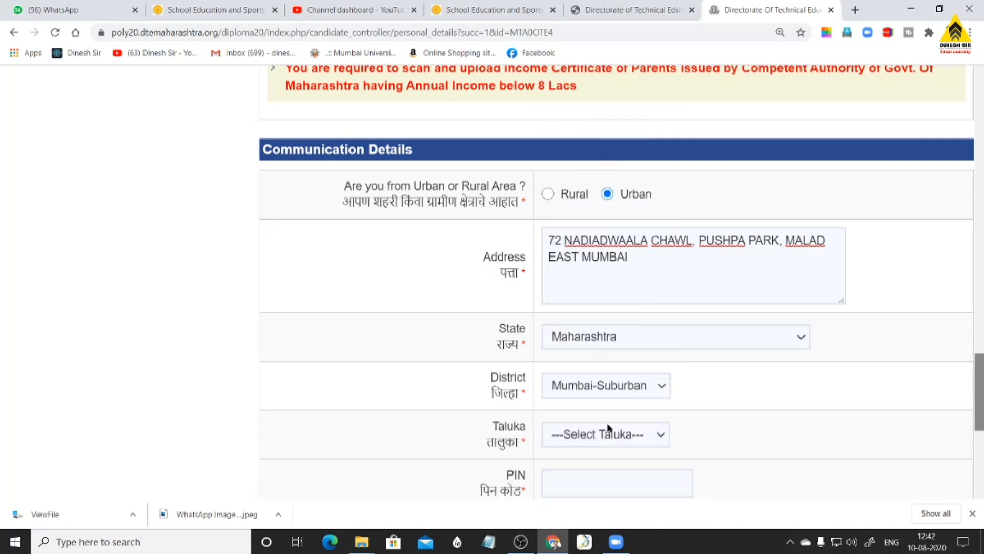
{"action": "scroll", "coordinate": [607, 380], "scroll_direction": "down", "scroll_amount": 1}
{"action": "left_click", "coordinate": [605, 379]}
{"action": "left_click", "coordinate": [615, 405]}
{"action": "scroll", "coordinate": [569, 300], "scroll_direction": "down", "scroll_amount": 2}
{"action": "left_click", "coordinate": [569, 297]}
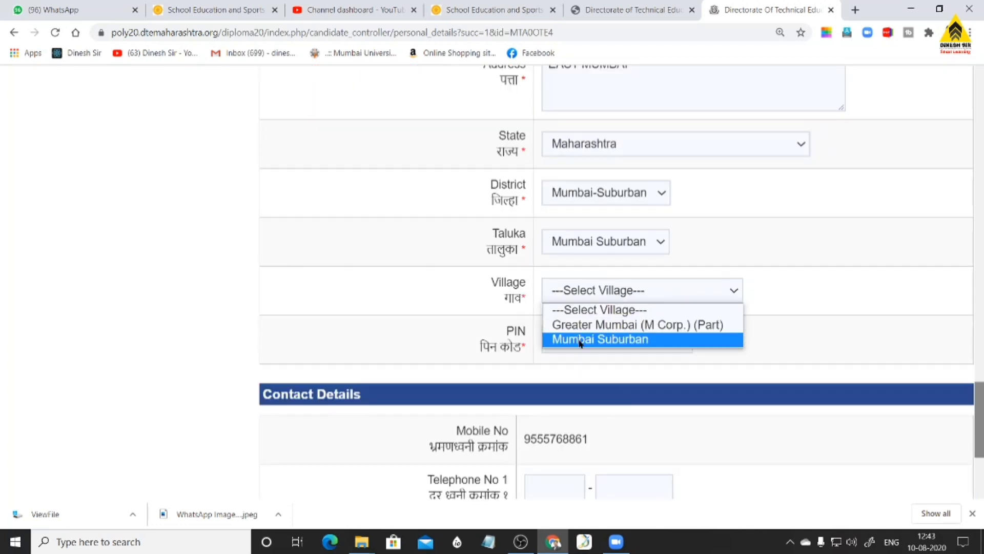
{"action": "left_click", "coordinate": [575, 338]}
Enter PIN code 400097, then save and confirm the personal details
{"action": "left_click", "coordinate": [577, 340]}
{"action": "type", "text": "400097"}
{"action": "scroll", "coordinate": [668, 382], "scroll_direction": "down", "scroll_amount": 2}
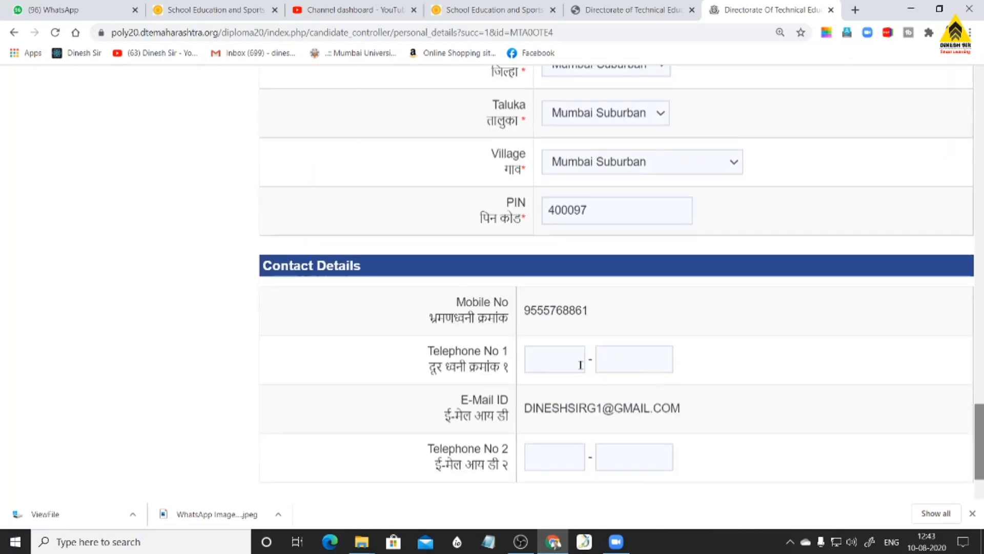
{"action": "scroll", "coordinate": [581, 365], "scroll_direction": "down", "scroll_amount": 2}
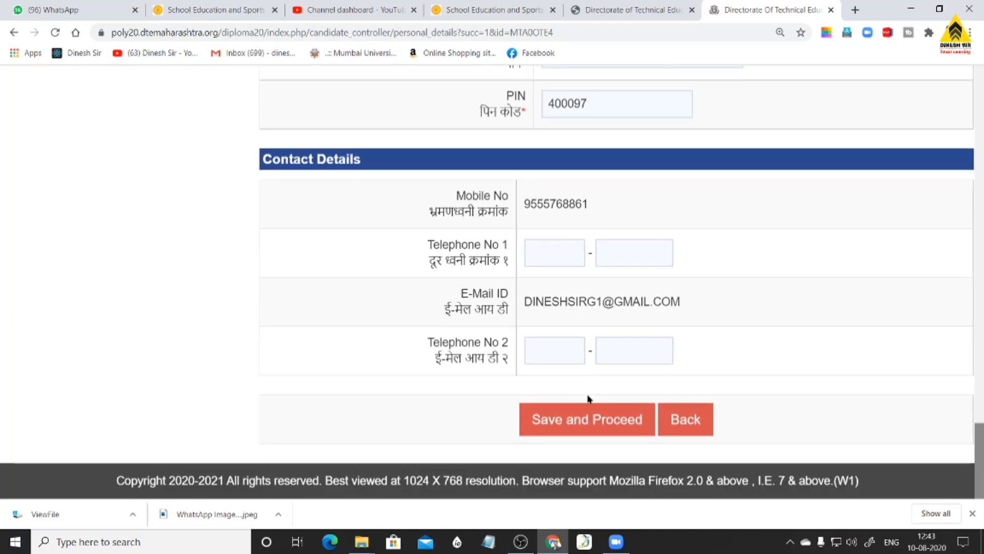
{"action": "left_click", "coordinate": [591, 422]}
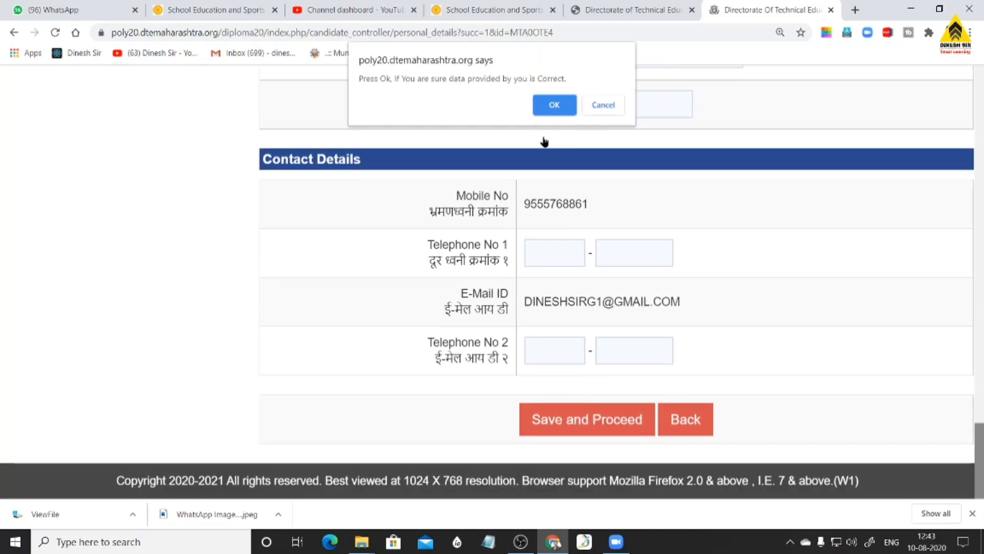
{"action": "left_click", "coordinate": [553, 105]}
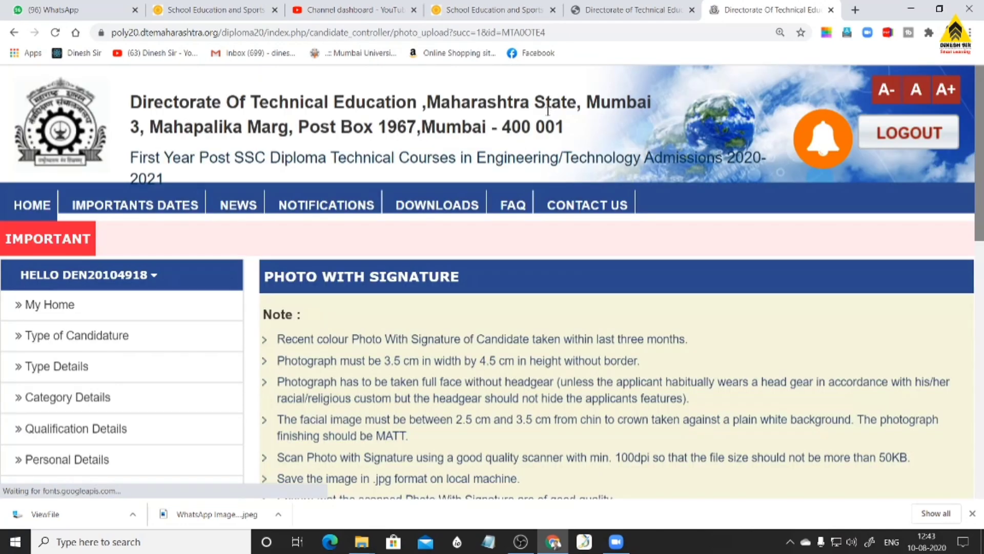
Select today's WhatsApp image from Downloads as the photo with signature file
{"action": "scroll", "coordinate": [521, 418], "scroll_direction": "down", "scroll_amount": 4}
{"action": "scroll", "coordinate": [524, 421], "scroll_direction": "down", "scroll_amount": 1}
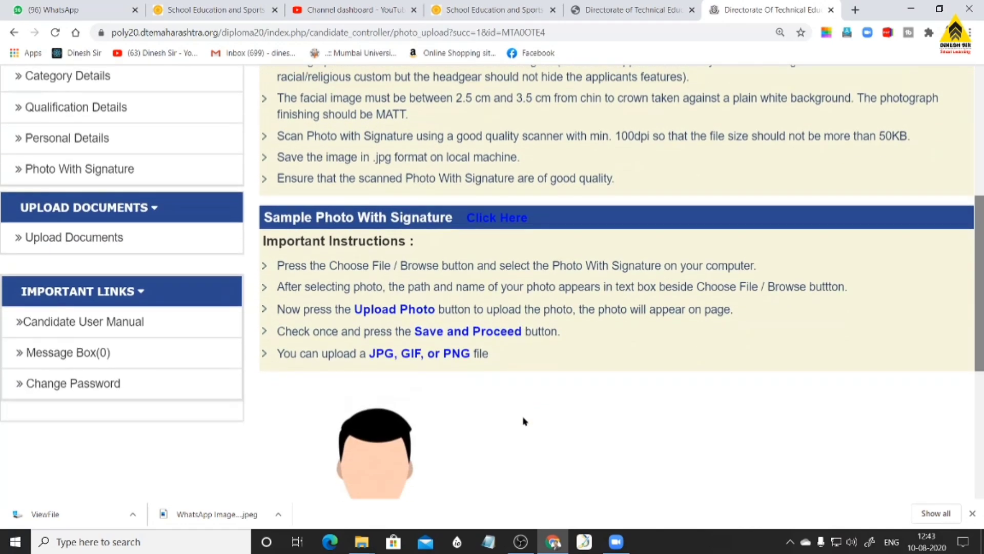
{"action": "scroll", "coordinate": [523, 421], "scroll_direction": "up", "scroll_amount": 3}
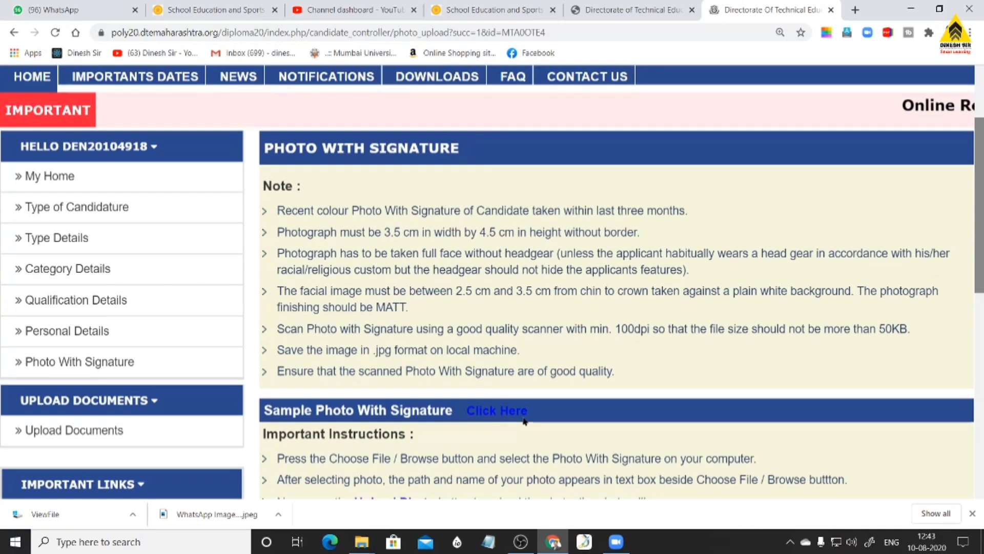
{"action": "scroll", "coordinate": [524, 421], "scroll_direction": "down", "scroll_amount": 2}
{"action": "scroll", "coordinate": [523, 421], "scroll_direction": "down", "scroll_amount": 6}
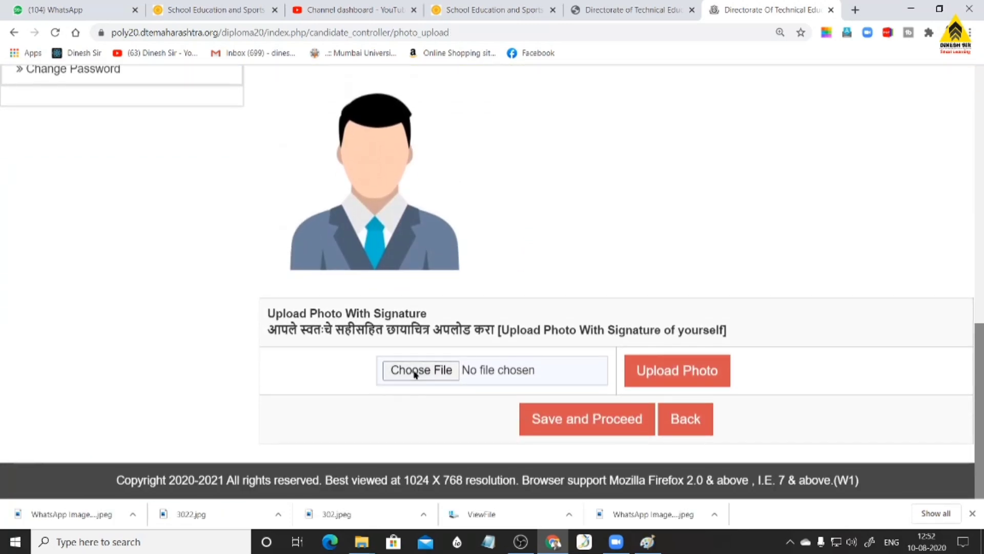
{"action": "left_click", "coordinate": [444, 369]}
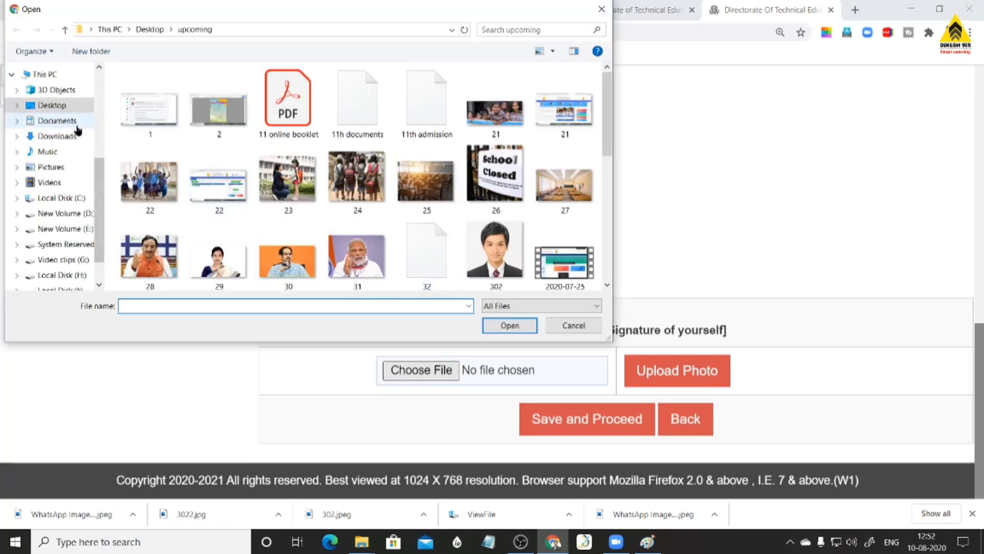
{"action": "left_click", "coordinate": [68, 134]}
{"action": "left_click", "coordinate": [141, 115]}
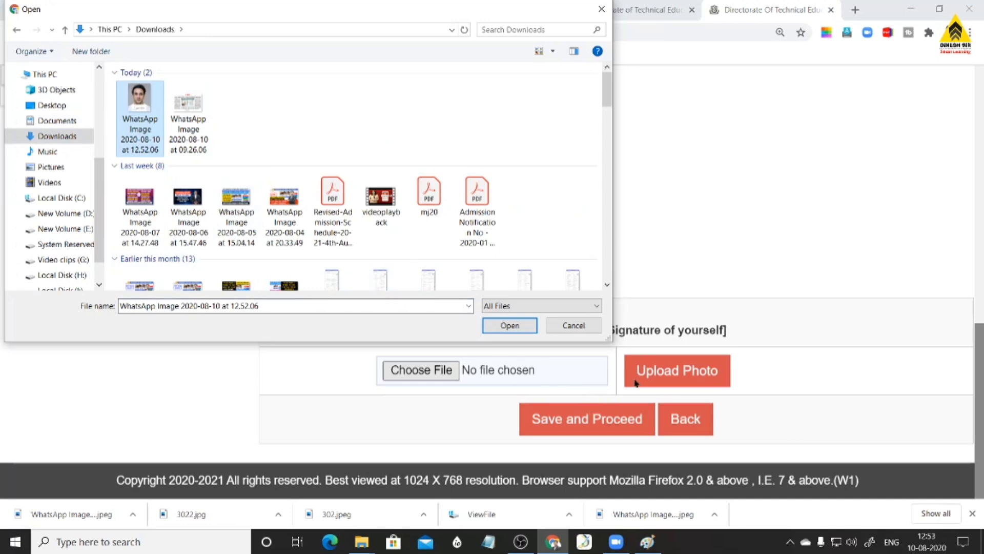
{"action": "left_click", "coordinate": [509, 325]}
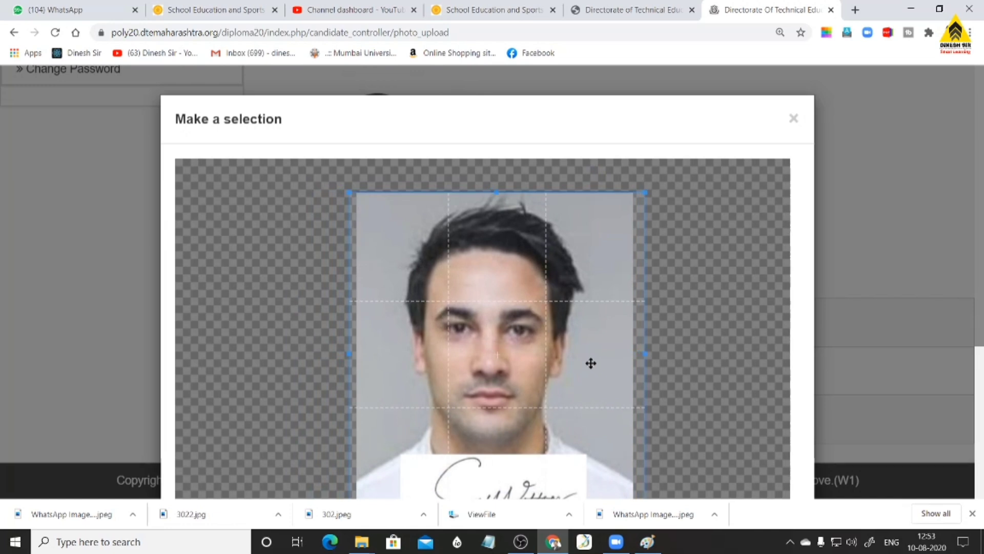
Resize the crop box to include the signature and save the crop
{"action": "scroll", "coordinate": [983, 378], "scroll_direction": "down", "scroll_amount": 3}
{"action": "left_click_drag", "start_coordinate": [542, 275], "coordinate": [539, 308]}
{"action": "left_click_drag", "start_coordinate": [500, 383], "coordinate": [499, 390]}
{"action": "left_click_drag", "start_coordinate": [514, 352], "coordinate": [541, 369]}
{"action": "scroll", "coordinate": [956, 414], "scroll_direction": "down", "scroll_amount": 3}
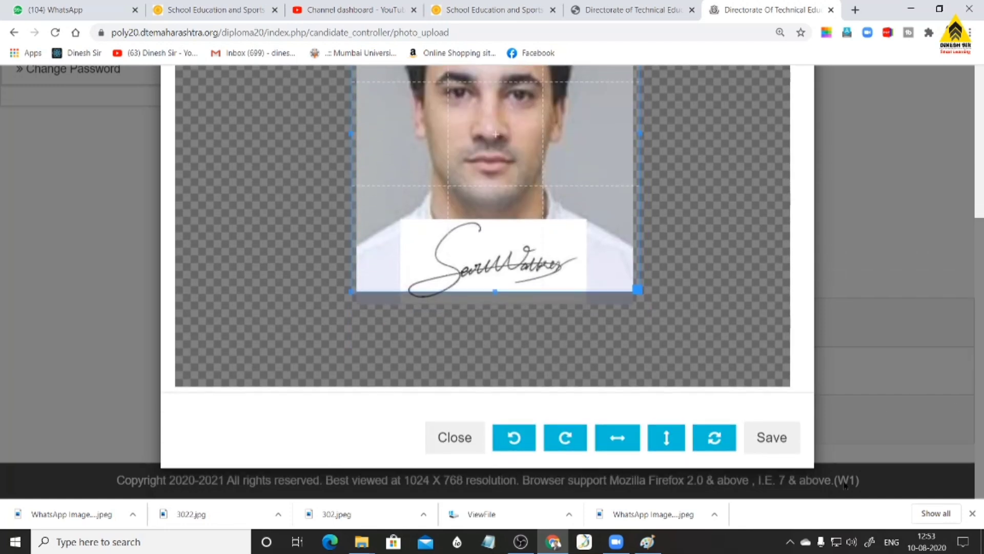
{"action": "left_click", "coordinate": [780, 439]}
Upload the cropped photo with signature, then save and confirm it
{"action": "scroll", "coordinate": [583, 389], "scroll_direction": "up", "scroll_amount": 2}
{"action": "scroll", "coordinate": [583, 389], "scroll_direction": "down", "scroll_amount": 2}
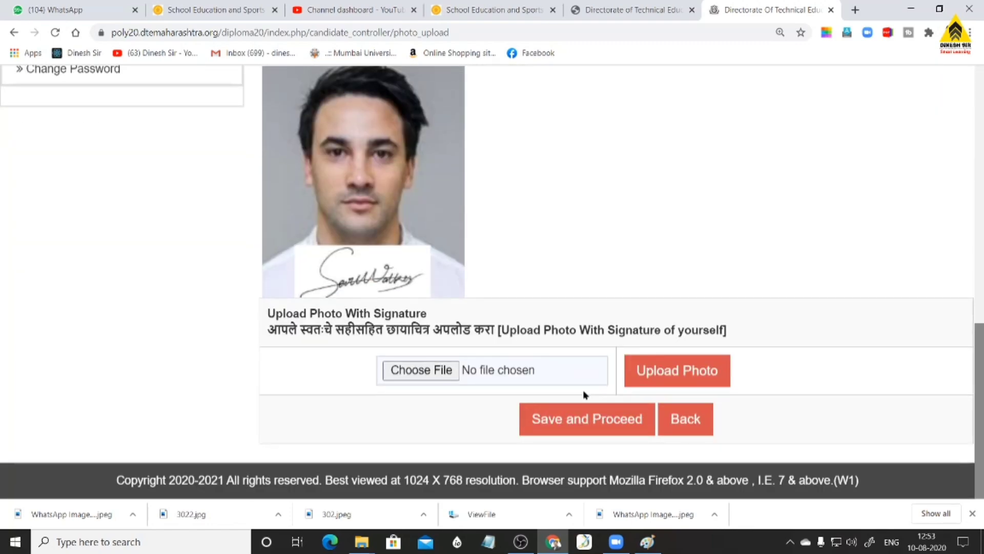
{"action": "left_click", "coordinate": [674, 370]}
{"action": "scroll", "coordinate": [674, 369], "scroll_direction": "down", "scroll_amount": 10}
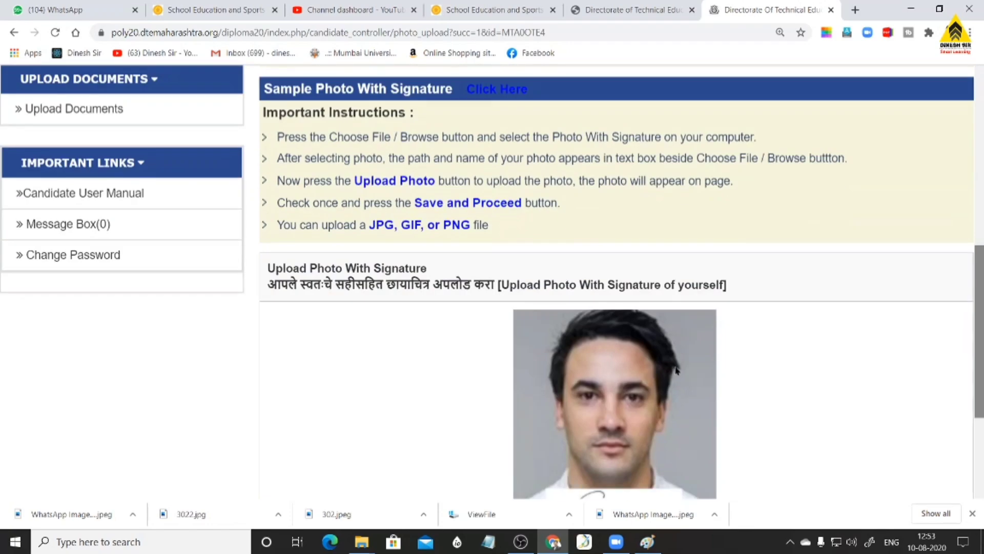
{"action": "scroll", "coordinate": [675, 369], "scroll_direction": "up", "scroll_amount": 4}
{"action": "scroll", "coordinate": [573, 410], "scroll_direction": "down", "scroll_amount": 4}
{"action": "left_click", "coordinate": [573, 419]}
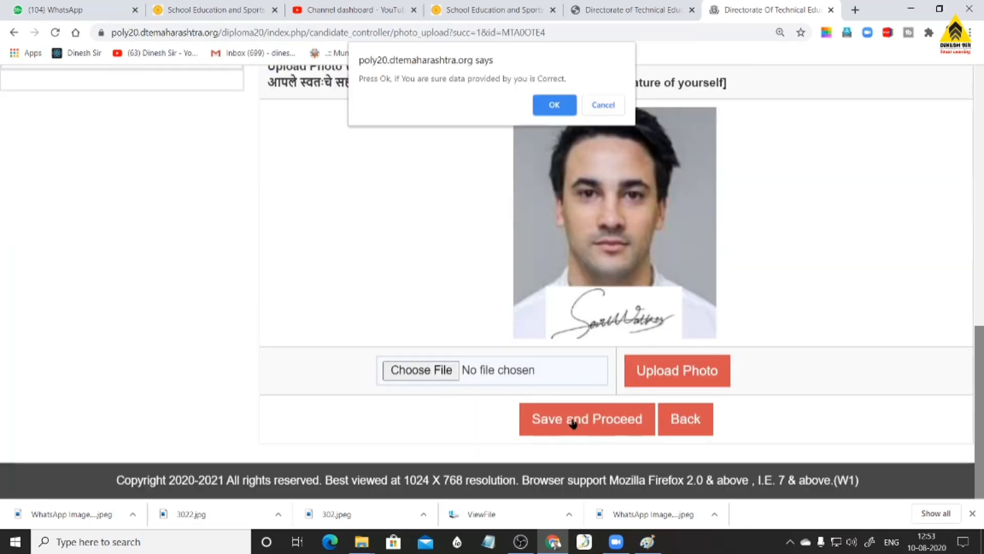
{"action": "left_click", "coordinate": [553, 105]}
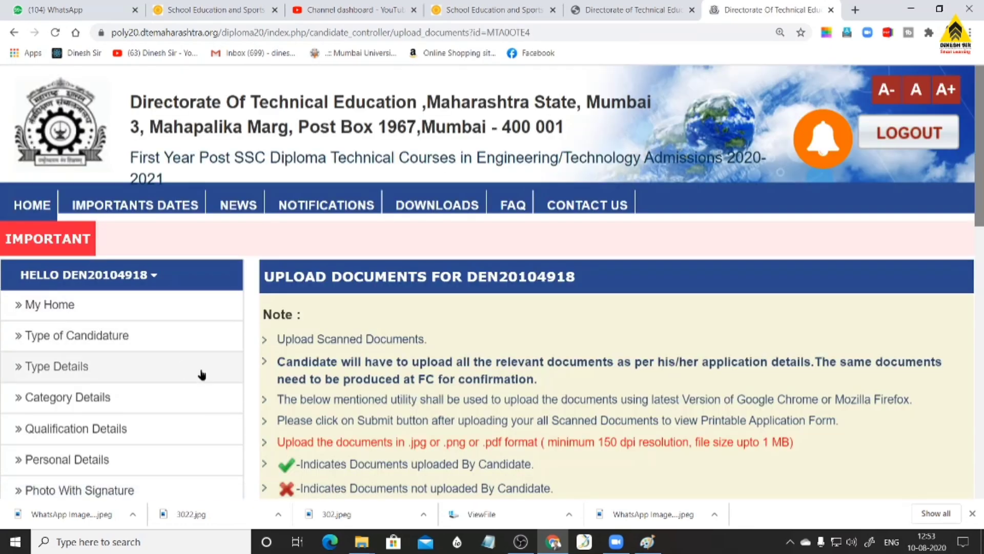
{"action": "scroll", "coordinate": [245, 379], "scroll_direction": "down", "scroll_amount": 1}
{"action": "scroll", "coordinate": [245, 380], "scroll_direction": "down", "scroll_amount": 3}
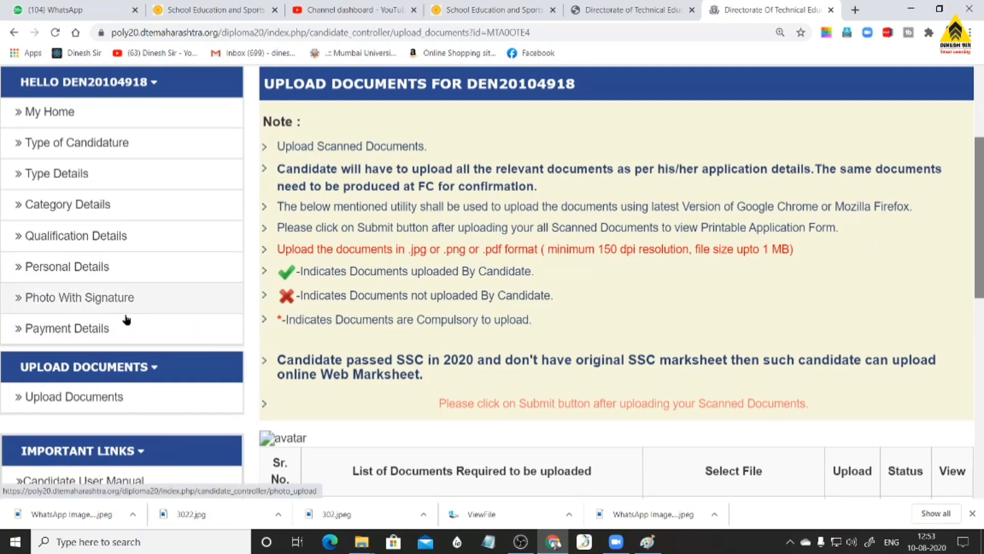
{"action": "scroll", "coordinate": [128, 322], "scroll_direction": "down", "scroll_amount": 4}
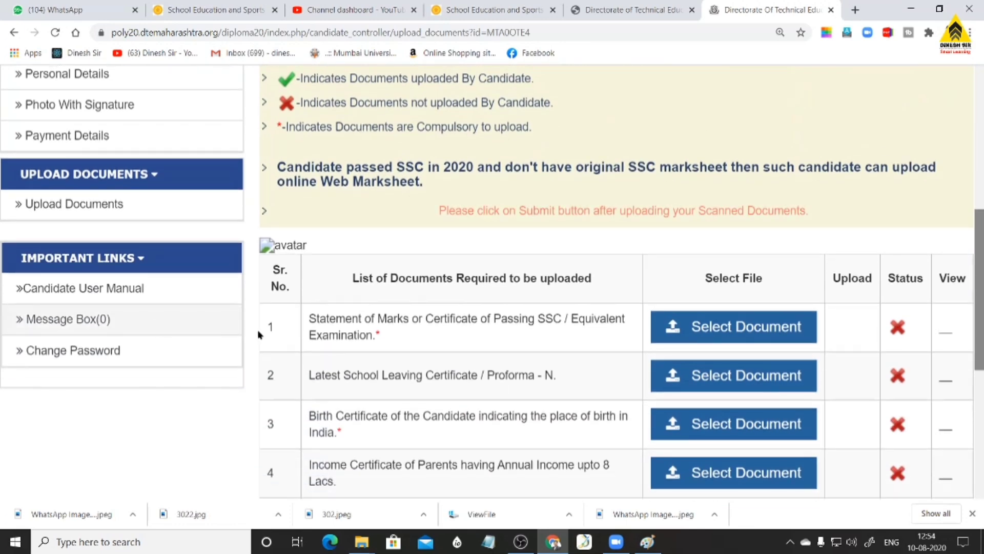
{"action": "scroll", "coordinate": [545, 286], "scroll_direction": "down", "scroll_amount": 4}
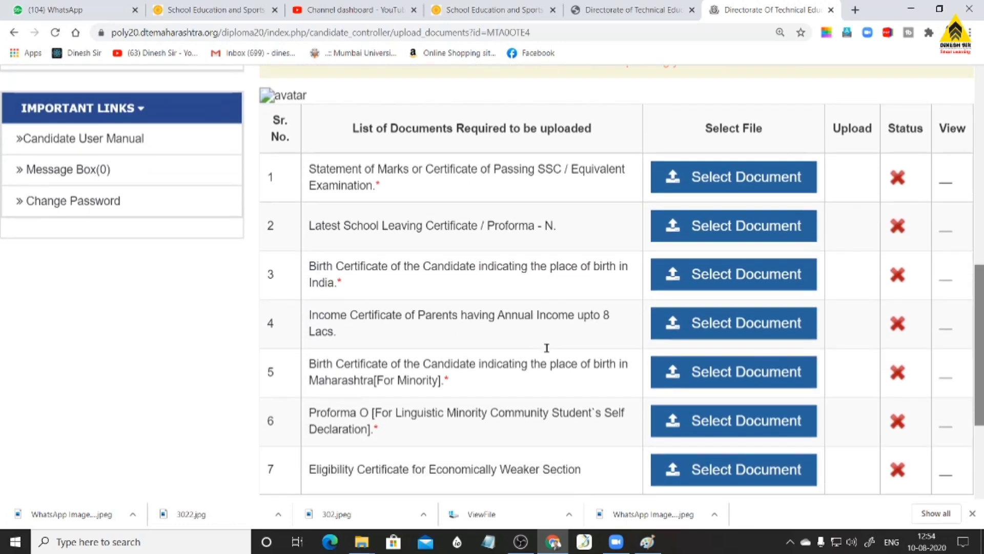
{"action": "scroll", "coordinate": [569, 351], "scroll_direction": "up", "scroll_amount": 1}
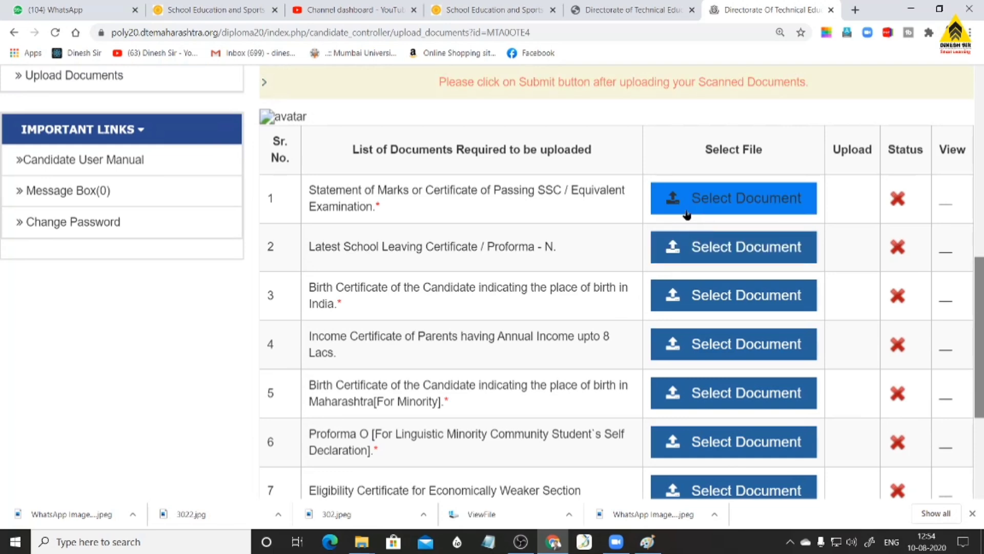
{"action": "scroll", "coordinate": [694, 202], "scroll_direction": "up", "scroll_amount": 8}
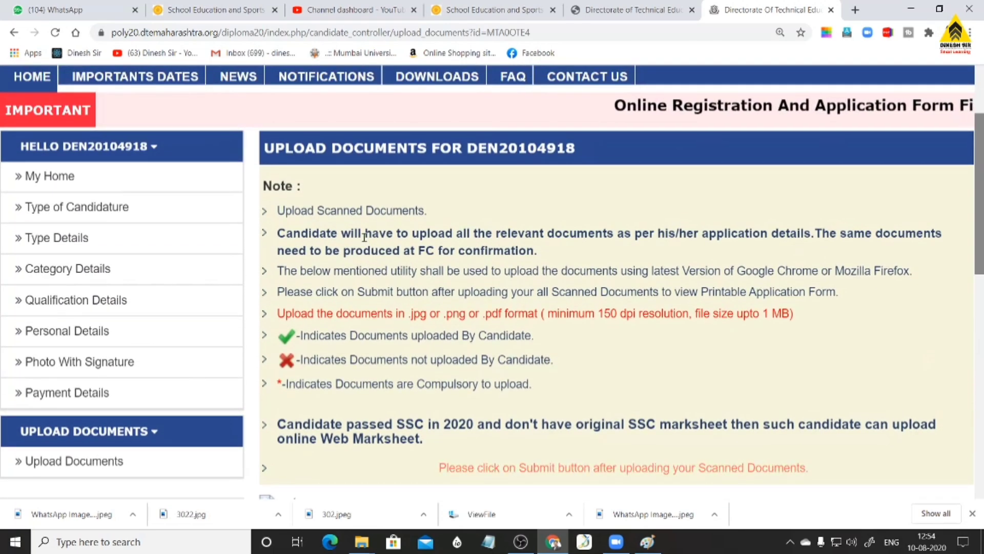
{"action": "left_click_drag", "start_coordinate": [278, 232], "coordinate": [549, 250]}
{"action": "left_click_drag", "start_coordinate": [648, 259], "coordinate": [691, 269]}
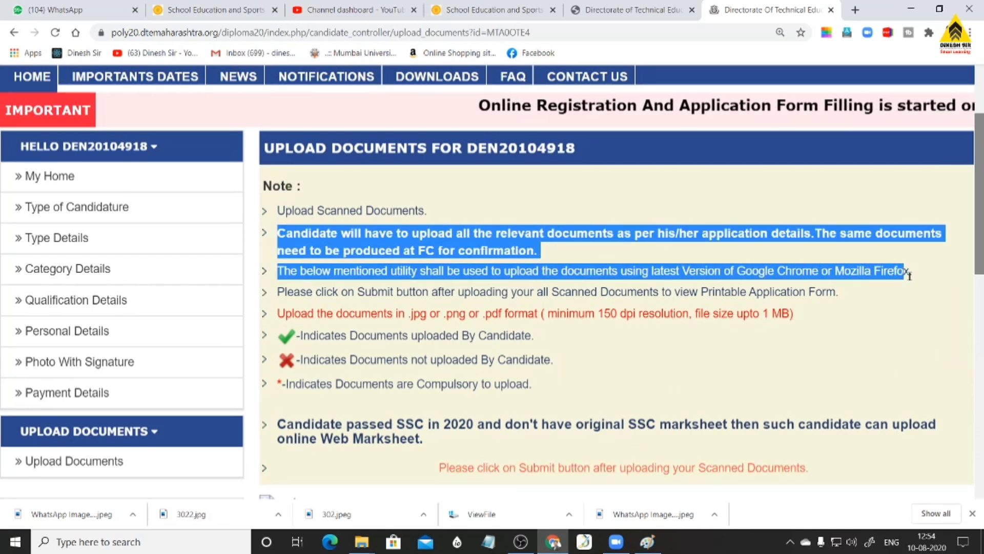
{"action": "left_click_drag", "start_coordinate": [915, 283], "coordinate": [916, 288]}
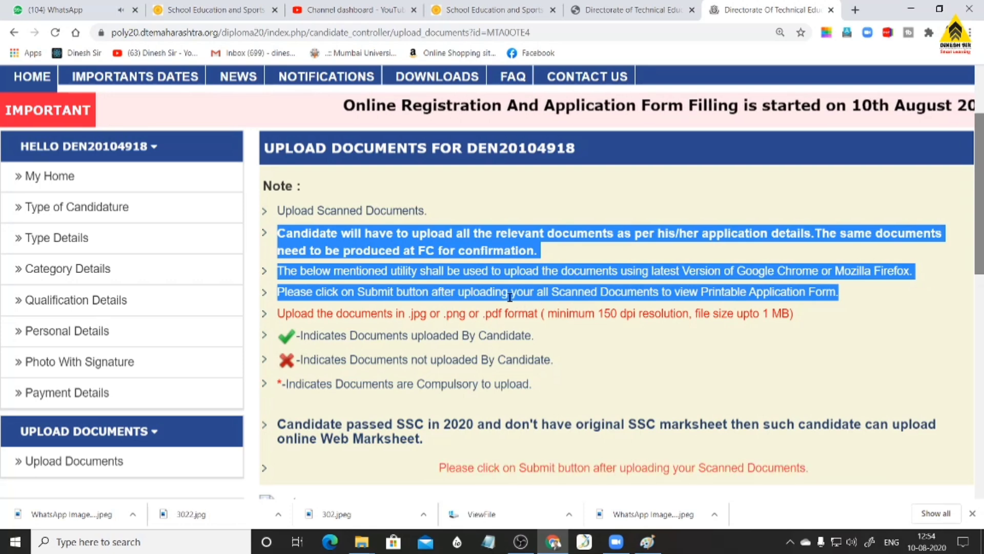
{"action": "left_click", "coordinate": [487, 309]}
{"action": "left_click_drag", "start_coordinate": [288, 312], "coordinate": [798, 318]}
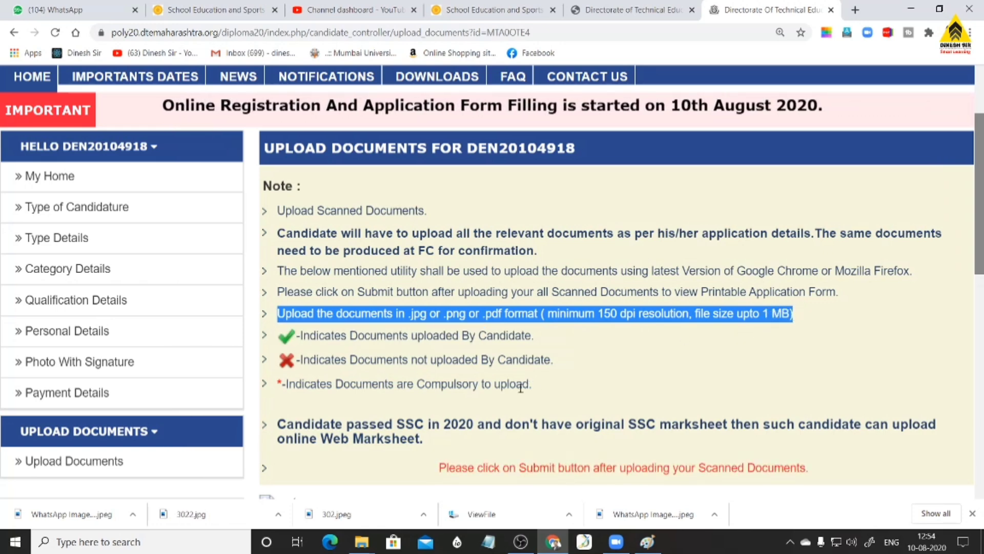
{"action": "scroll", "coordinate": [521, 389], "scroll_direction": "down", "scroll_amount": 2}
{"action": "scroll", "coordinate": [482, 388], "scroll_direction": "down", "scroll_amount": 1}
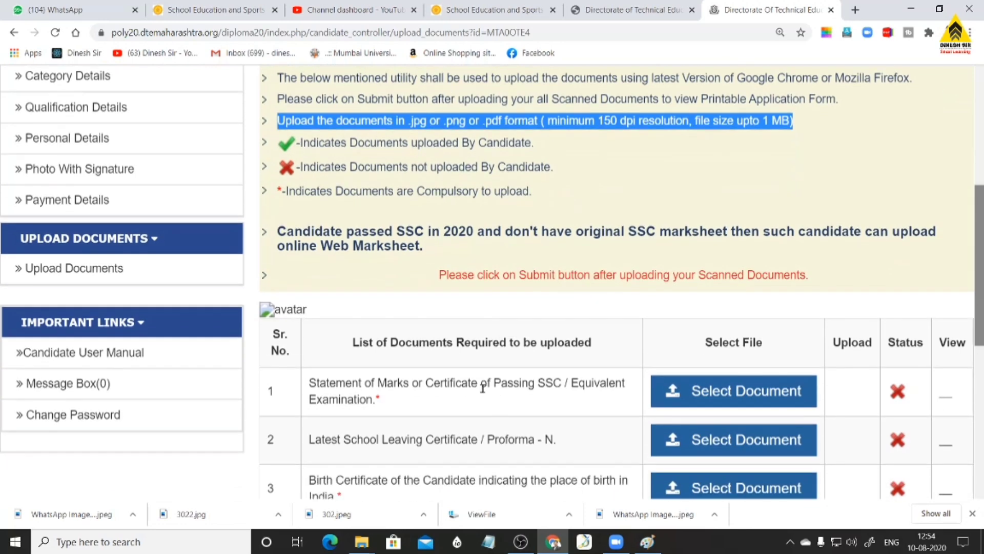
{"action": "scroll", "coordinate": [437, 375], "scroll_direction": "down", "scroll_amount": 1}
{"action": "scroll", "coordinate": [287, 259], "scroll_direction": "up", "scroll_amount": 2}
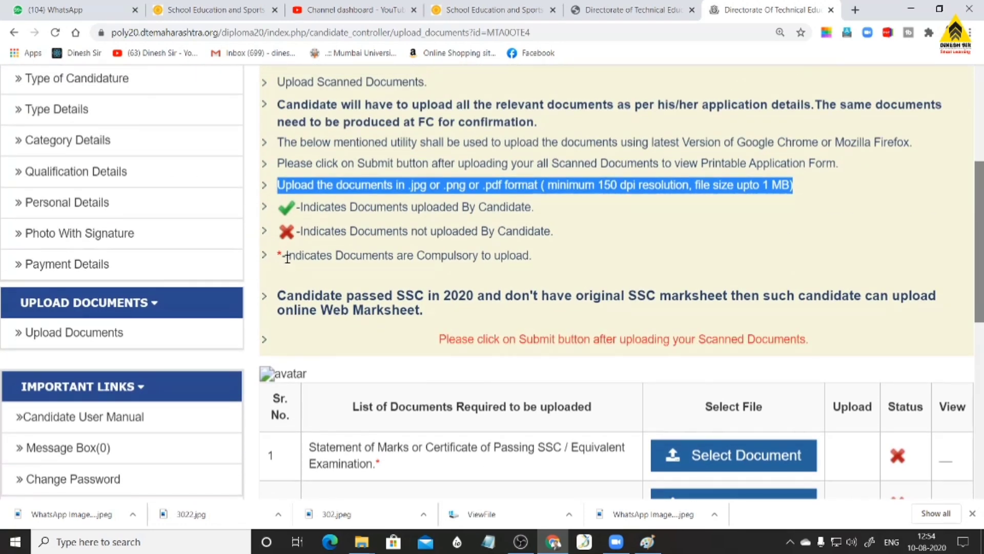
{"action": "left_click_drag", "start_coordinate": [279, 208], "coordinate": [481, 217]}
{"action": "left_click_drag", "start_coordinate": [477, 296], "coordinate": [847, 319]}
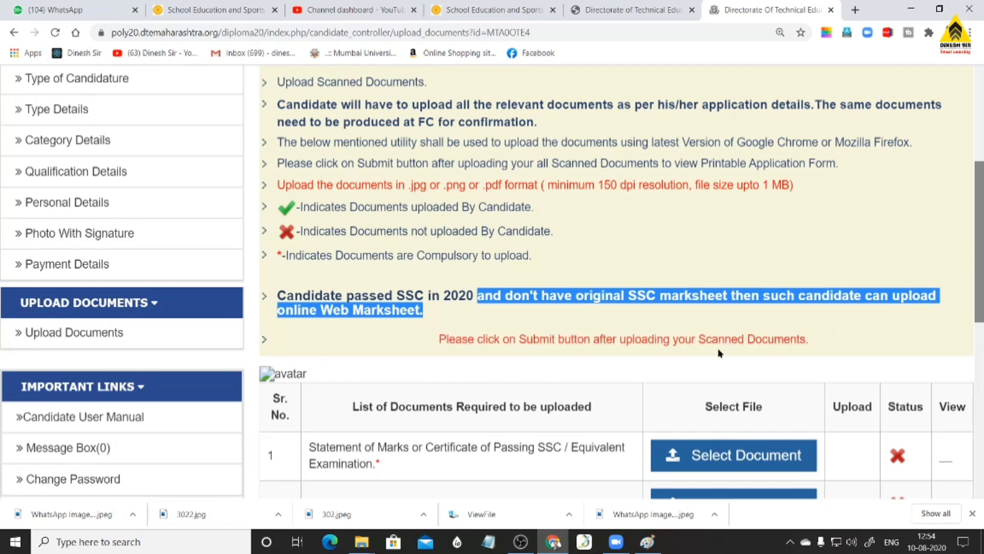
{"action": "scroll", "coordinate": [718, 352], "scroll_direction": "down", "scroll_amount": 2}
{"action": "scroll", "coordinate": [718, 357], "scroll_direction": "down", "scroll_amount": 1}
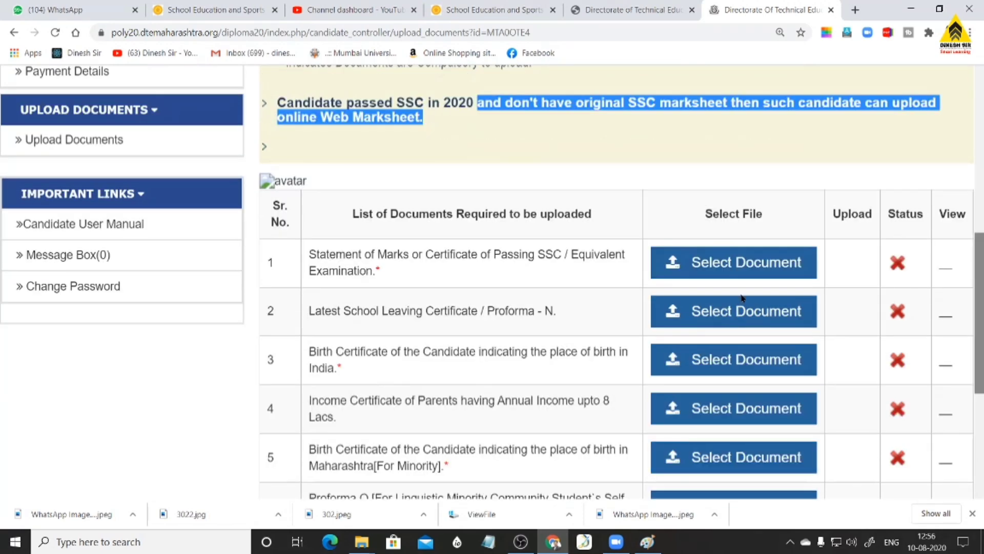
Upload the Admission Notification PDF from Downloads for the SSC marksheet row
{"action": "left_click", "coordinate": [733, 263]}
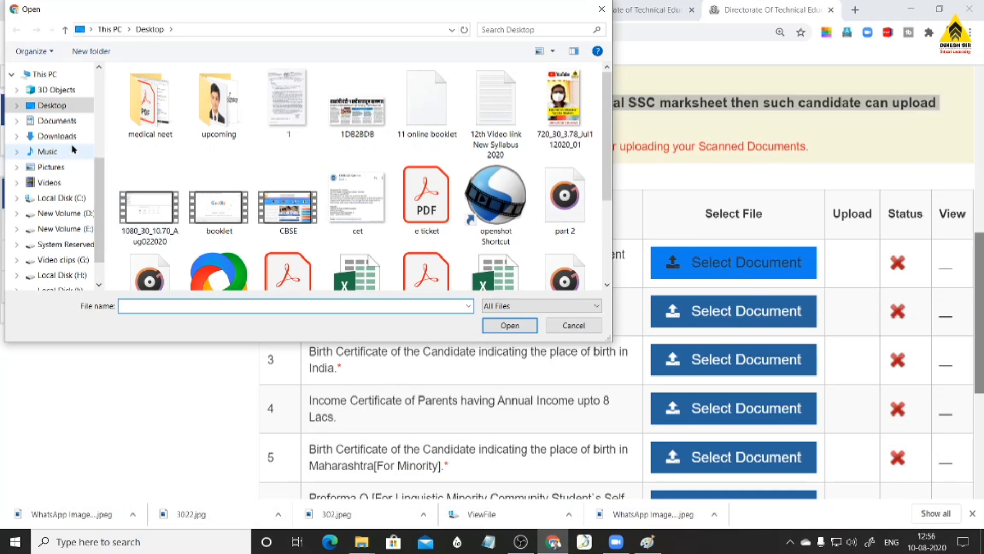
{"action": "left_click", "coordinate": [63, 137]}
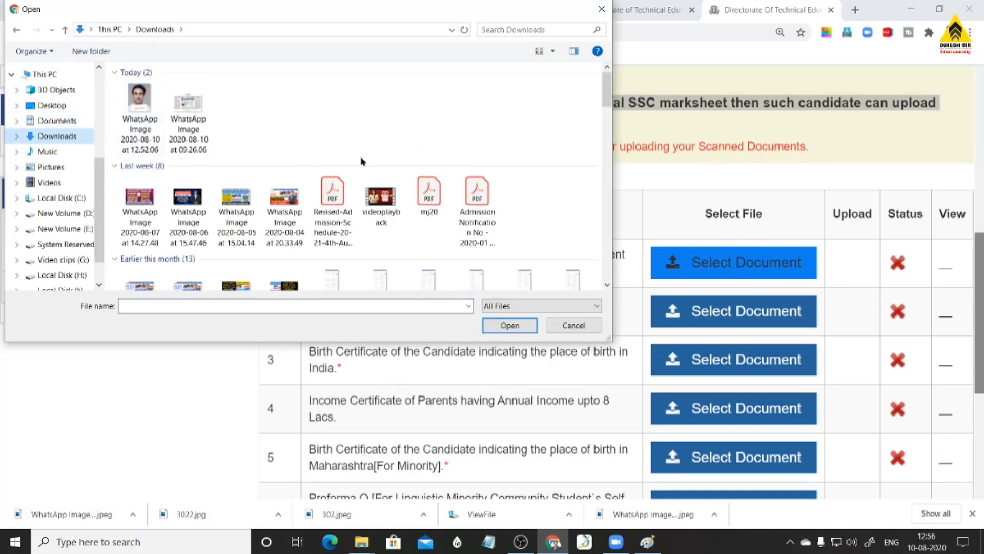
{"action": "left_click", "coordinate": [469, 208]}
{"action": "left_click", "coordinate": [510, 325]}
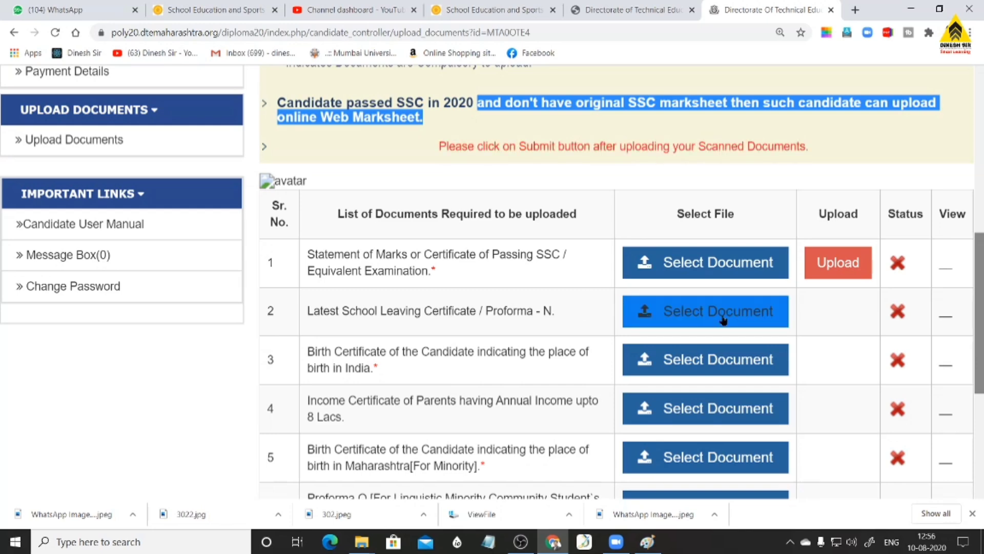
{"action": "left_click", "coordinate": [819, 277]}
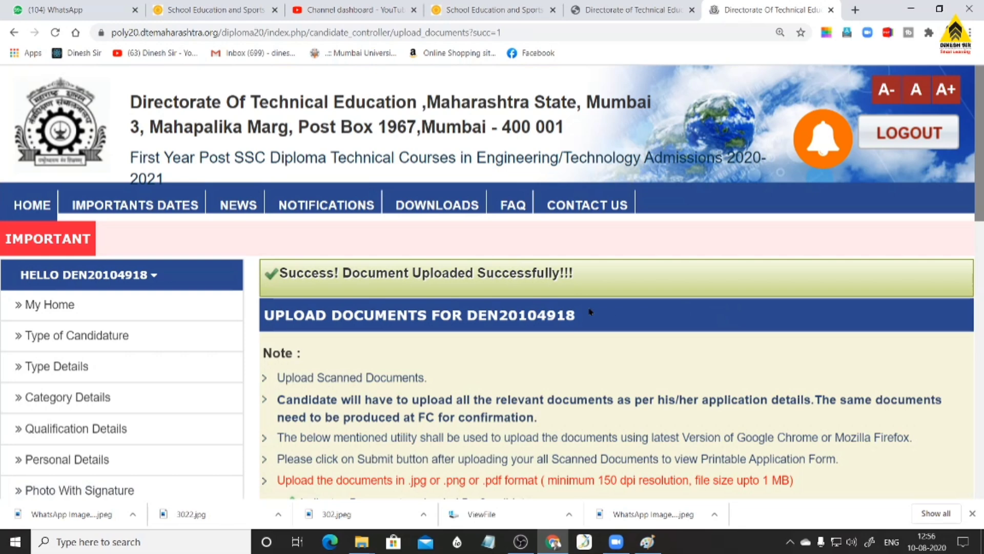
Attach the Admission Notification PDF to the school leaving certificate row
{"action": "scroll", "coordinate": [590, 307], "scroll_direction": "down", "scroll_amount": 7}
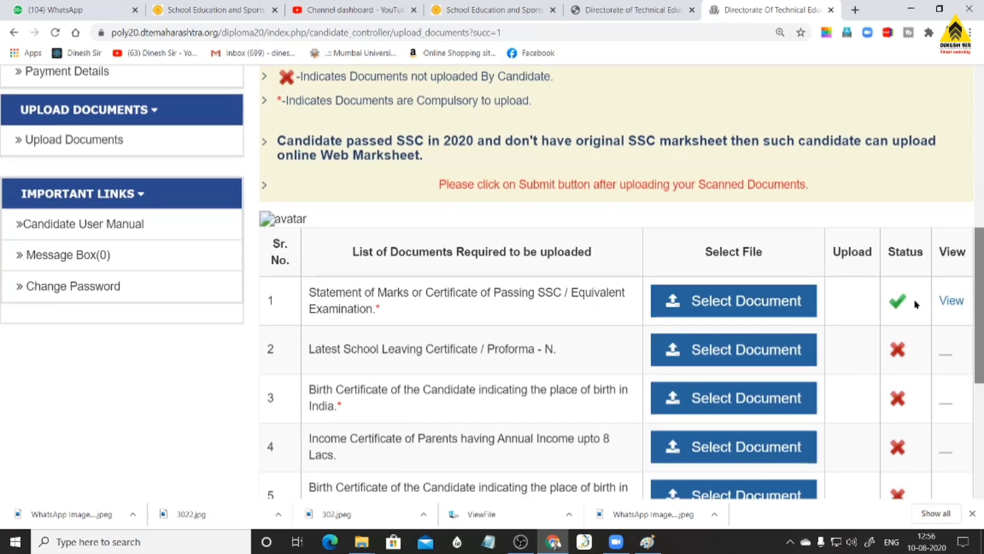
{"action": "left_click", "coordinate": [728, 347]}
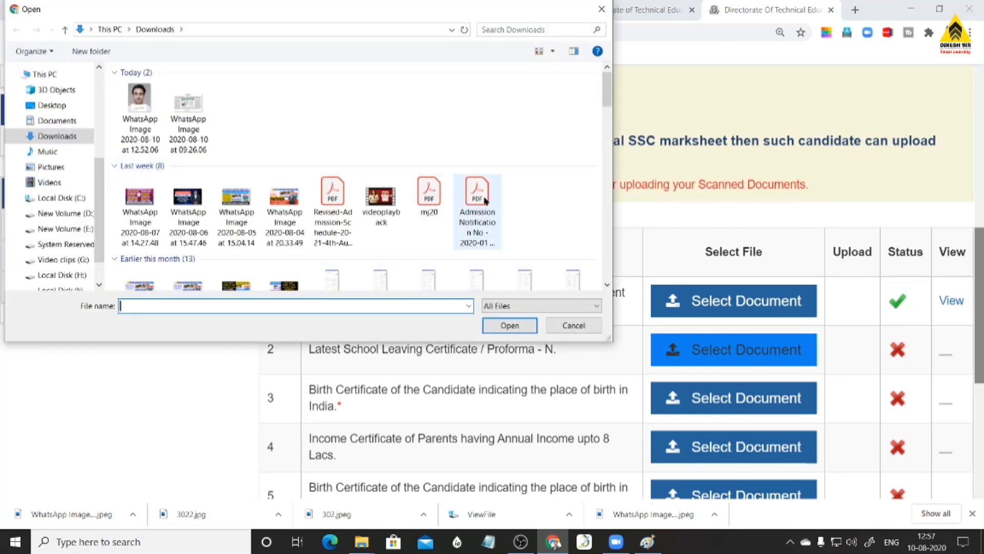
{"action": "left_click", "coordinate": [486, 200]}
{"action": "left_click", "coordinate": [519, 327]}
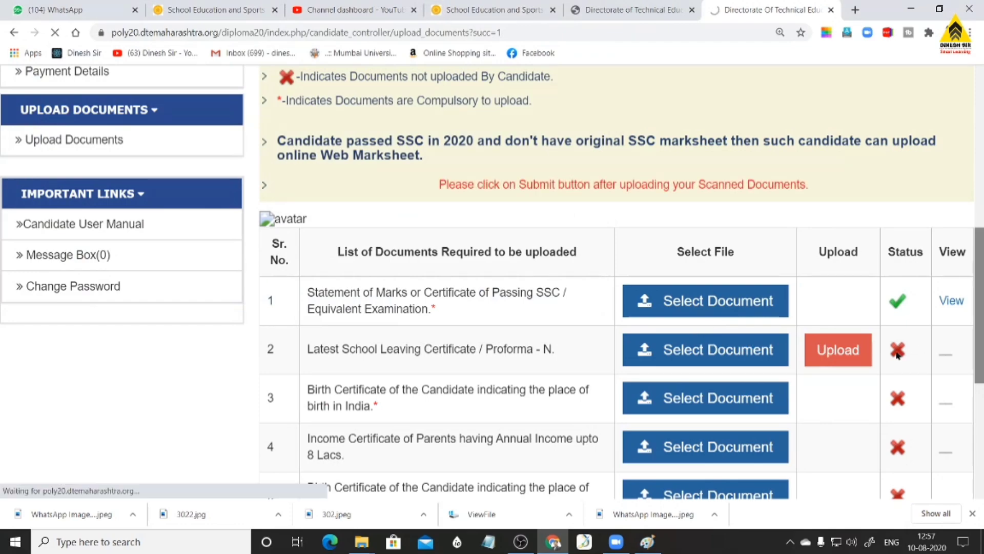
Attach and upload the PDF for the birth certificate row
{"action": "scroll", "coordinate": [913, 349], "scroll_direction": "down", "scroll_amount": 8}
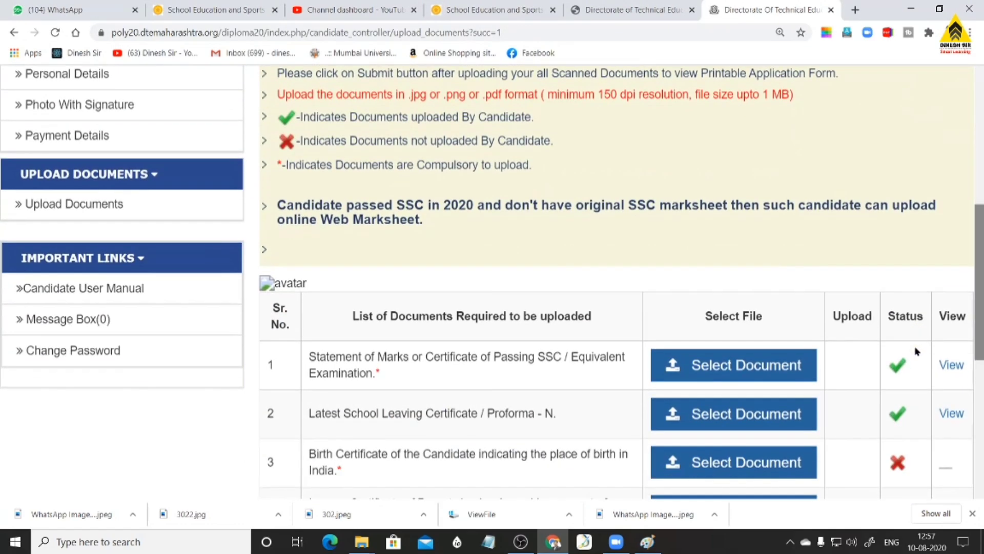
{"action": "left_click_drag", "start_coordinate": [308, 351], "coordinate": [512, 353]}
{"action": "left_click", "coordinate": [733, 358]}
{"action": "left_click", "coordinate": [513, 325]}
{"action": "left_click", "coordinate": [838, 358]}
Attach the PDF to the income certificate row
{"action": "scroll", "coordinate": [610, 356], "scroll_direction": "down", "scroll_amount": 10}
{"action": "left_click_drag", "start_coordinate": [342, 213], "coordinate": [337, 208]}
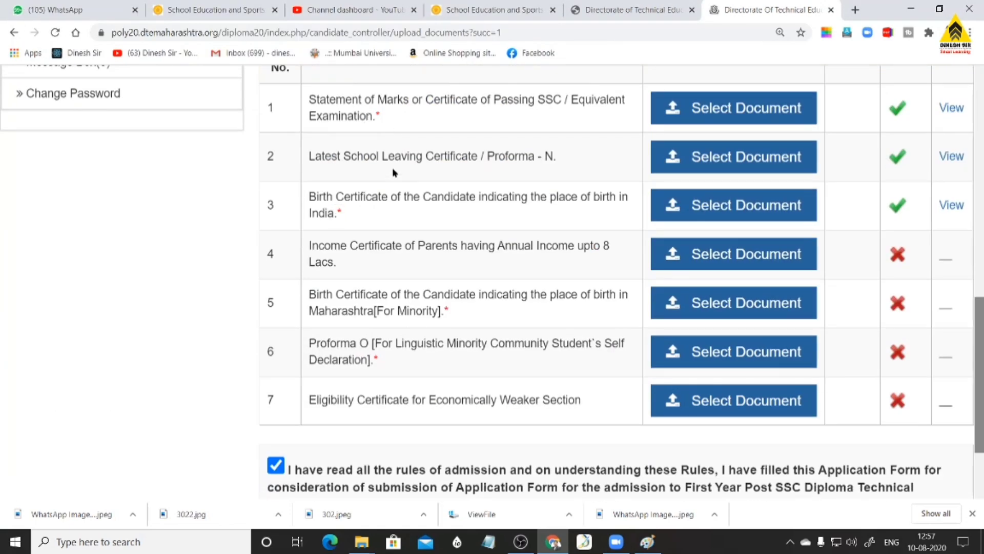
{"action": "triple_click", "coordinate": [348, 262]}
{"action": "left_click", "coordinate": [734, 253]}
{"action": "left_click", "coordinate": [508, 326]}
Attach and upload the PDF for the Maharashtra birth certificate row
{"action": "scroll", "coordinate": [567, 287], "scroll_direction": "down", "scroll_amount": 10}
{"action": "left_click_drag", "start_coordinate": [309, 169], "coordinate": [454, 185]}
{"action": "left_click", "coordinate": [734, 175]}
{"action": "left_click", "coordinate": [330, 193]}
{"action": "left_click", "coordinate": [508, 326]}
{"action": "left_click", "coordinate": [837, 176]}
Attach and upload the PDF for the Proforma O row
{"action": "left_click_drag", "start_coordinate": [311, 212], "coordinate": [439, 246]}
{"action": "left_click", "coordinate": [480, 244]}
{"action": "left_click", "coordinate": [734, 225]}
{"action": "left_click", "coordinate": [330, 200]}
{"action": "left_click", "coordinate": [507, 324]}
{"action": "left_click", "coordinate": [835, 225]}
Submit the six uploaded documents to reach Payment Details
{"action": "scroll", "coordinate": [835, 247], "scroll_direction": "down", "scroll_amount": 10}
{"action": "left_click_drag", "start_coordinate": [582, 274], "coordinate": [328, 273]}
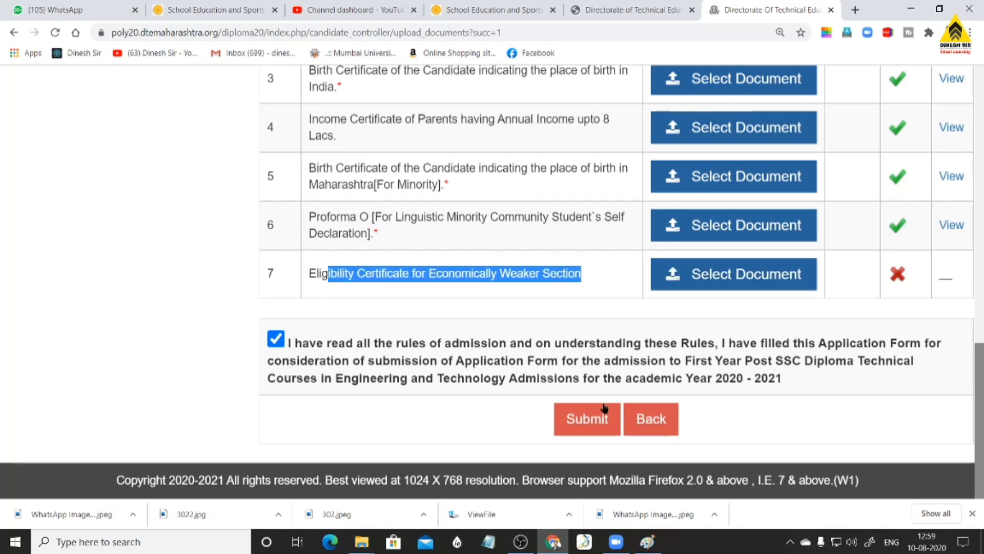
{"action": "left_click", "coordinate": [587, 419]}
Choose Card as the payment method for the ₹300 registration fee
{"action": "scroll", "coordinate": [545, 261], "scroll_direction": "down", "scroll_amount": 5}
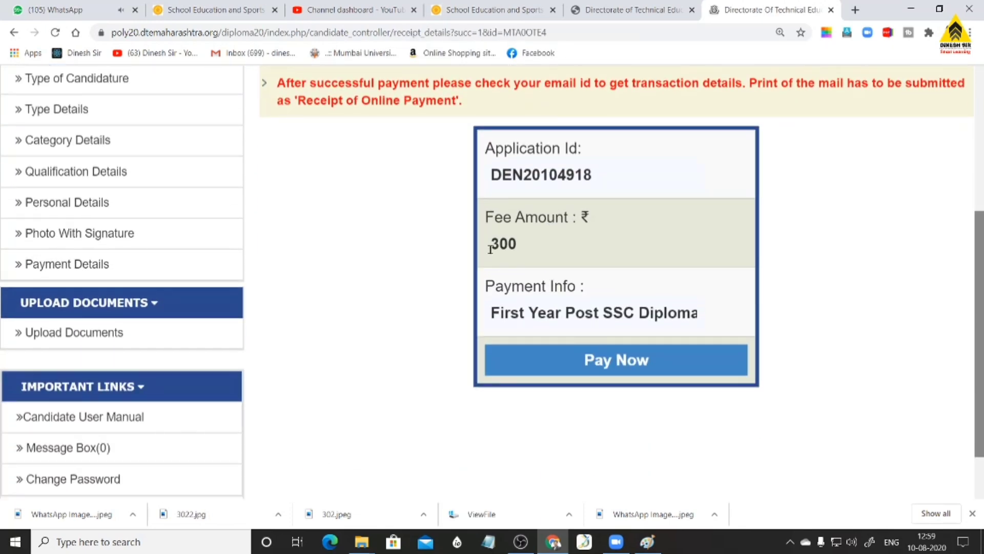
{"action": "scroll", "coordinate": [567, 248], "scroll_direction": "up", "scroll_amount": 1}
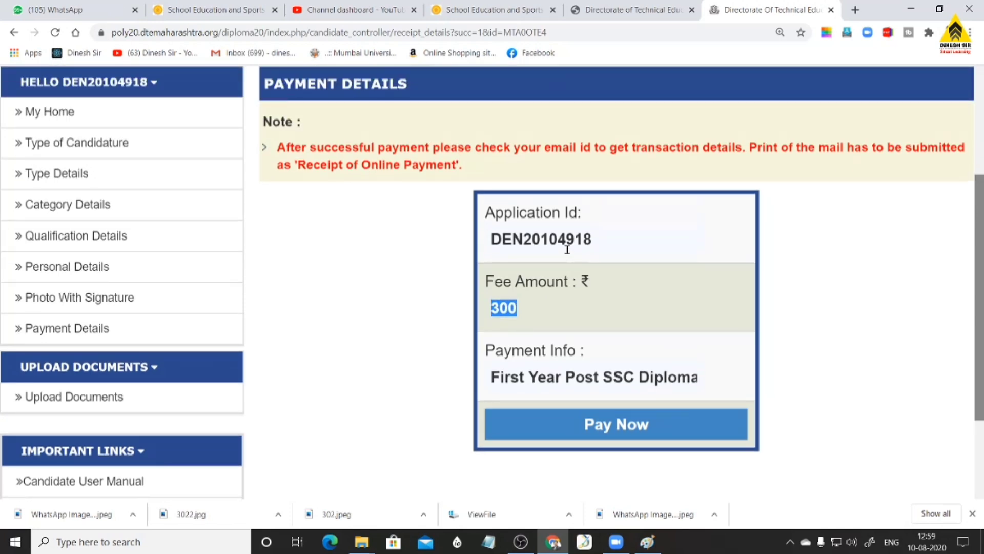
{"action": "scroll", "coordinate": [567, 249], "scroll_direction": "down", "scroll_amount": 1}
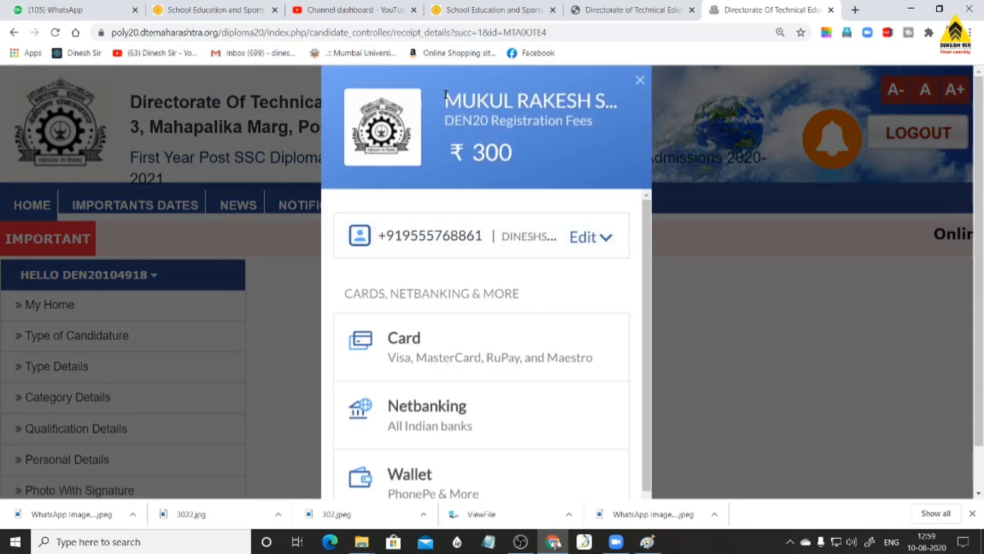
{"action": "left_click_drag", "start_coordinate": [457, 102], "coordinate": [539, 151]}
{"action": "scroll", "coordinate": [539, 152], "scroll_direction": "down", "scroll_amount": 1}
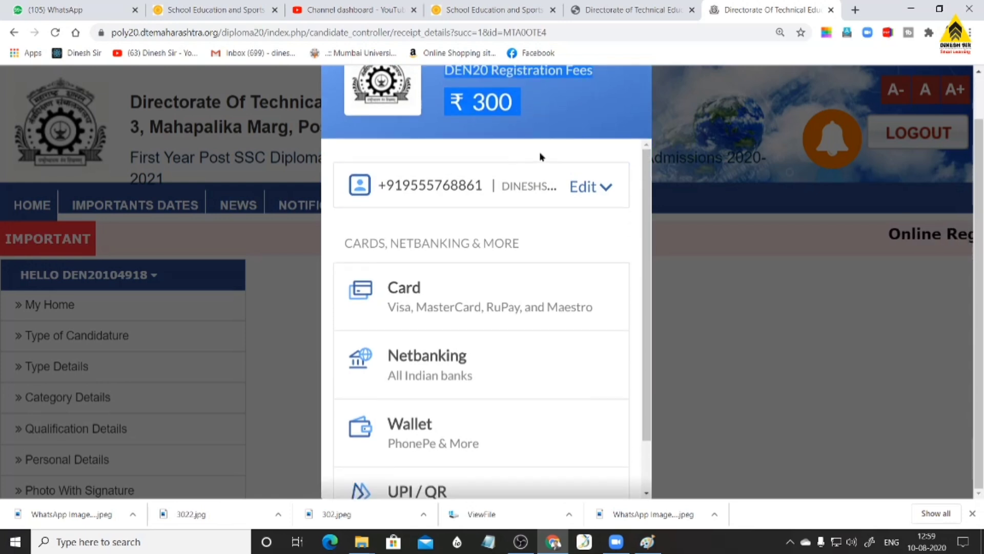
{"action": "scroll", "coordinate": [512, 272], "scroll_direction": "down", "scroll_amount": 1}
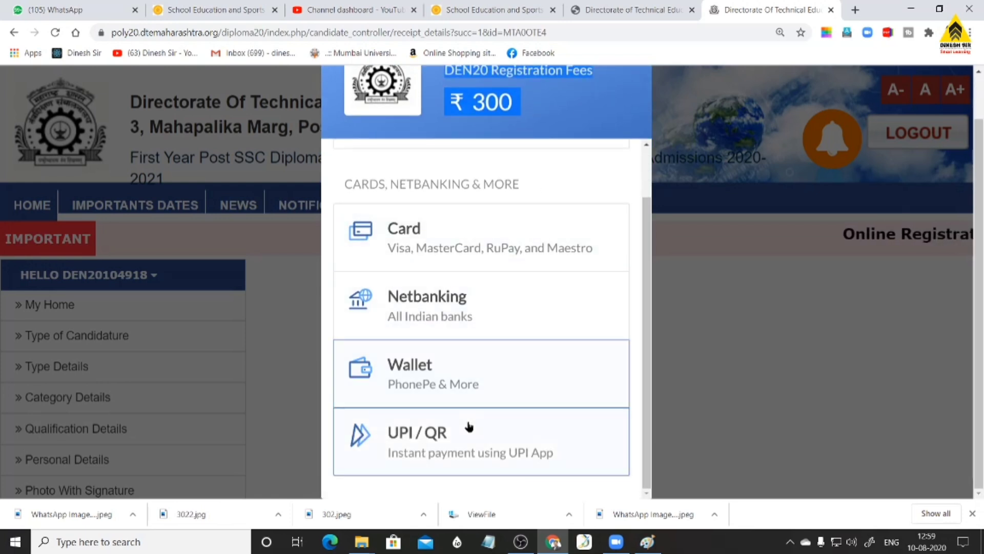
{"action": "left_click", "coordinate": [456, 253]}
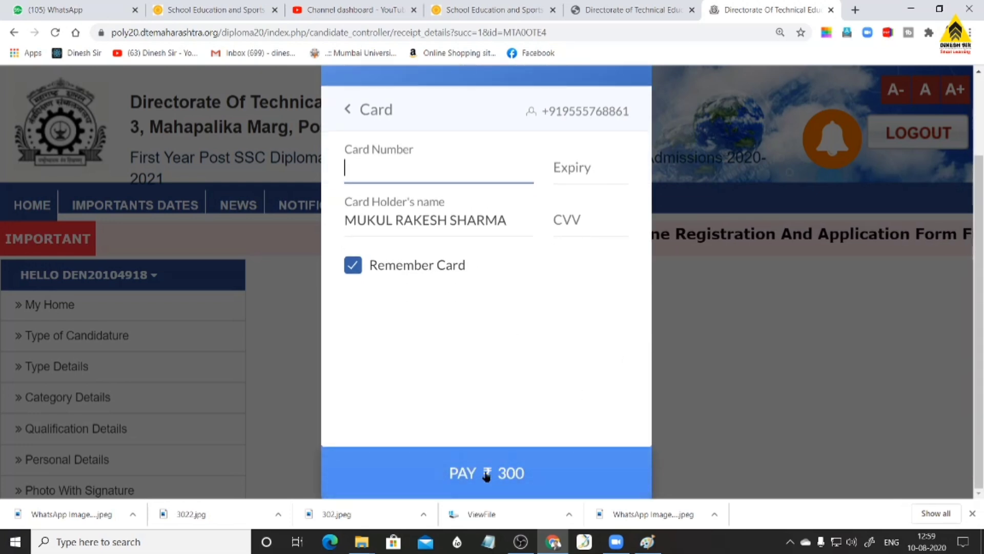
Review the card payment form, then close the payment window unpaid
{"action": "scroll", "coordinate": [476, 360], "scroll_direction": "up", "scroll_amount": 3}
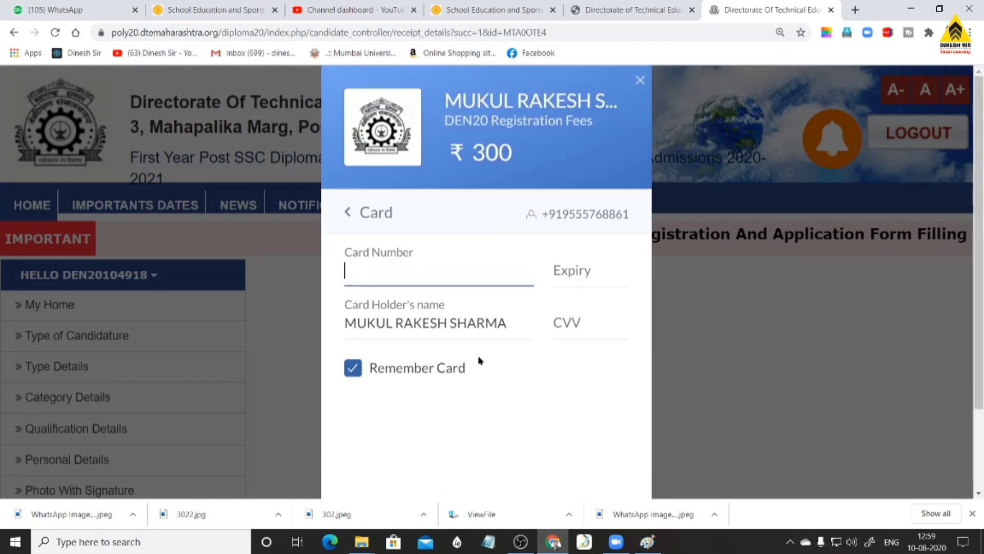
{"action": "scroll", "coordinate": [501, 194], "scroll_direction": "down", "scroll_amount": 2}
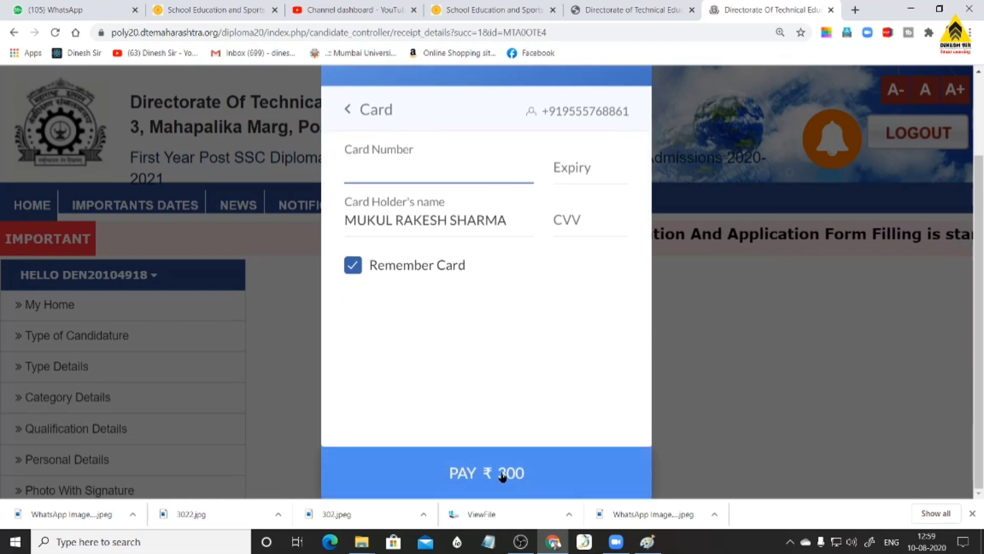
{"action": "scroll", "coordinate": [562, 174], "scroll_direction": "up", "scroll_amount": 2}
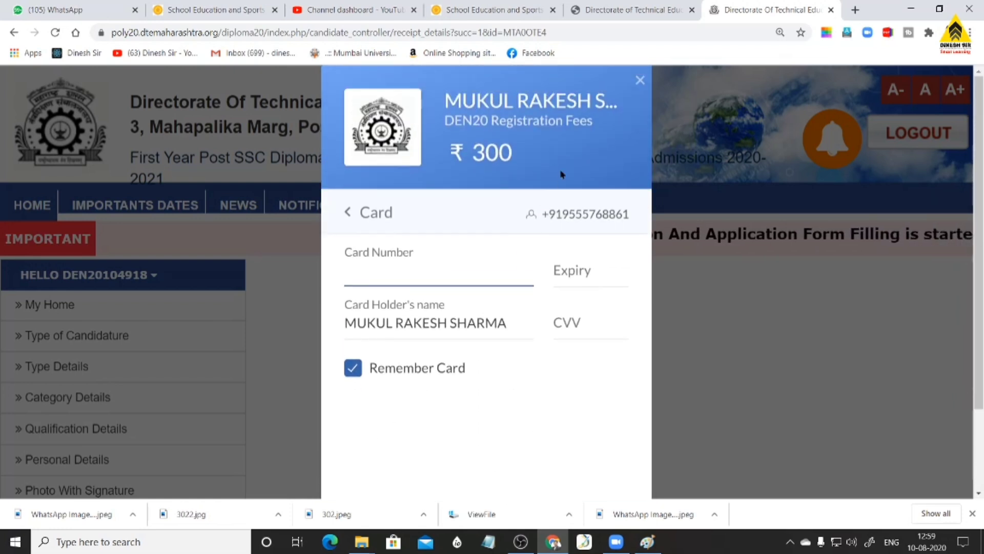
{"action": "left_click", "coordinate": [640, 80]}
{"action": "scroll", "coordinate": [100, 404], "scroll_direction": "down", "scroll_amount": 4}
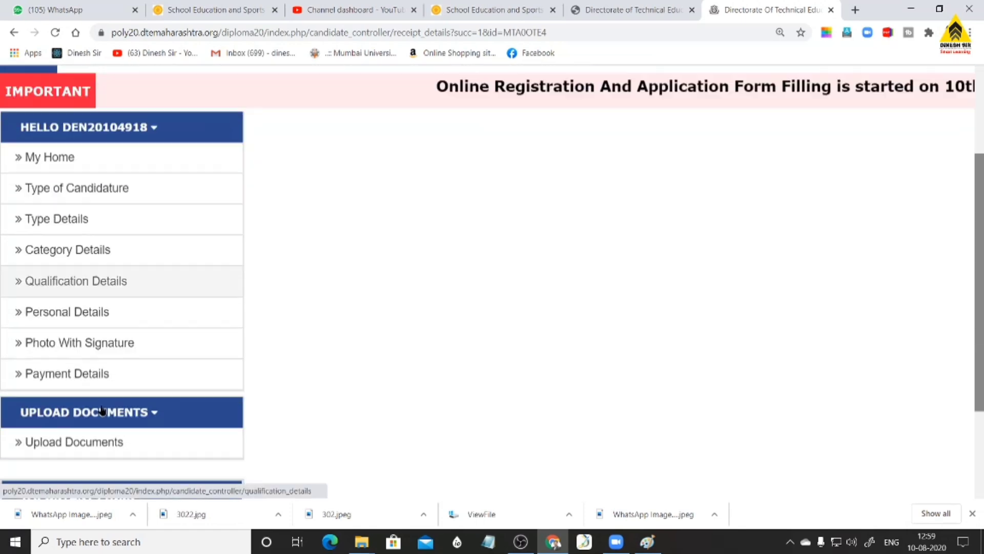
{"action": "scroll", "coordinate": [101, 410], "scroll_direction": "down", "scroll_amount": 2}
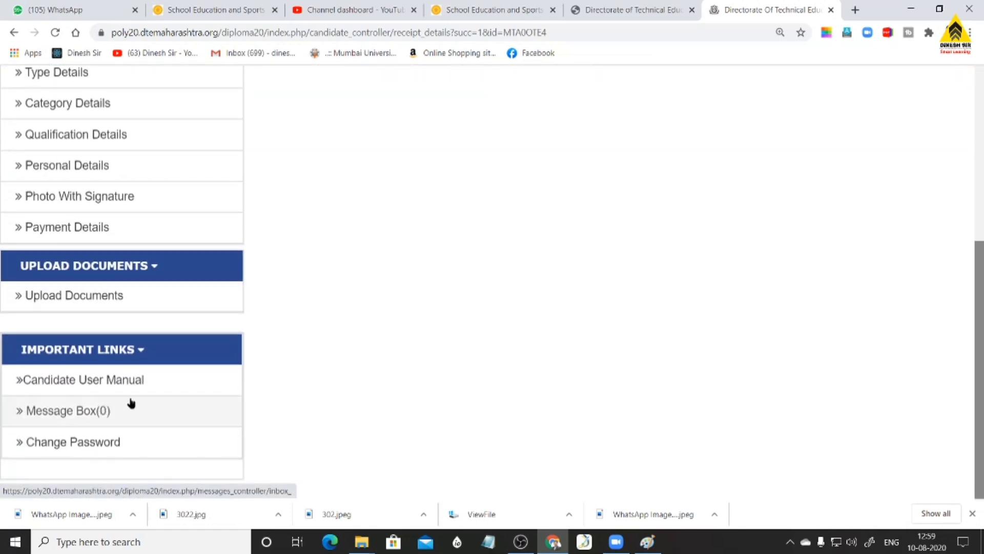
{"action": "scroll", "coordinate": [119, 407], "scroll_direction": "up", "scroll_amount": 6}
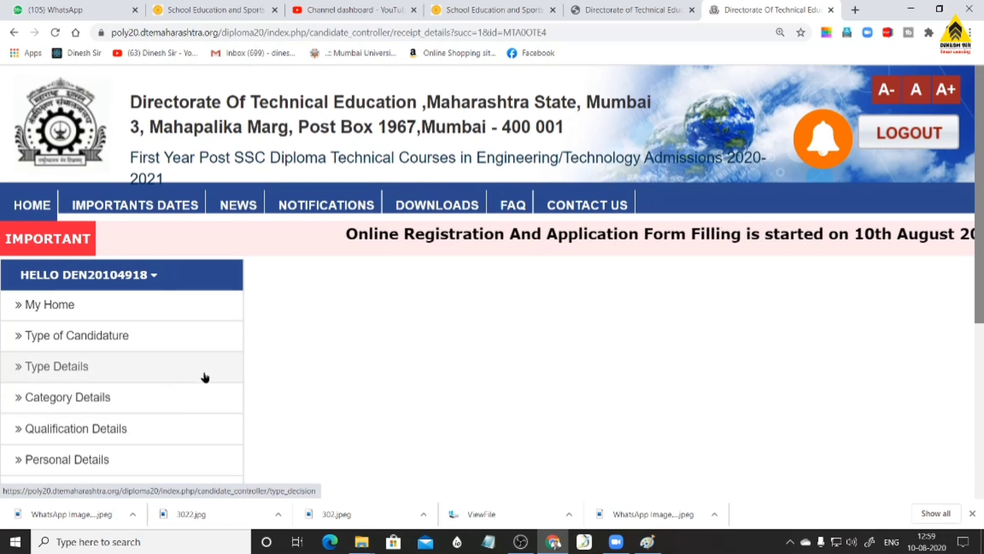
{"action": "scroll", "coordinate": [241, 368], "scroll_direction": "down", "scroll_amount": 6}
{"action": "scroll", "coordinate": [274, 378], "scroll_direction": "up", "scroll_amount": 5}
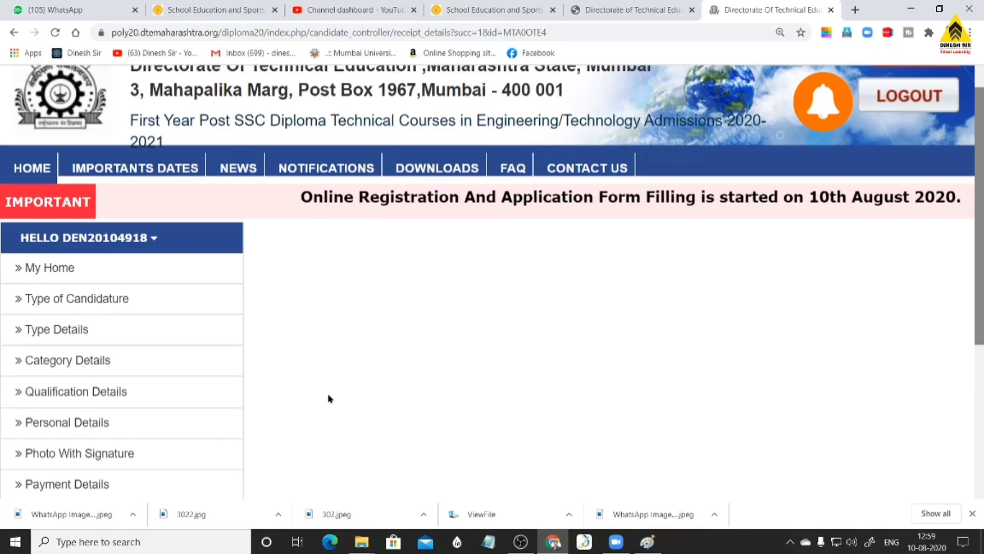